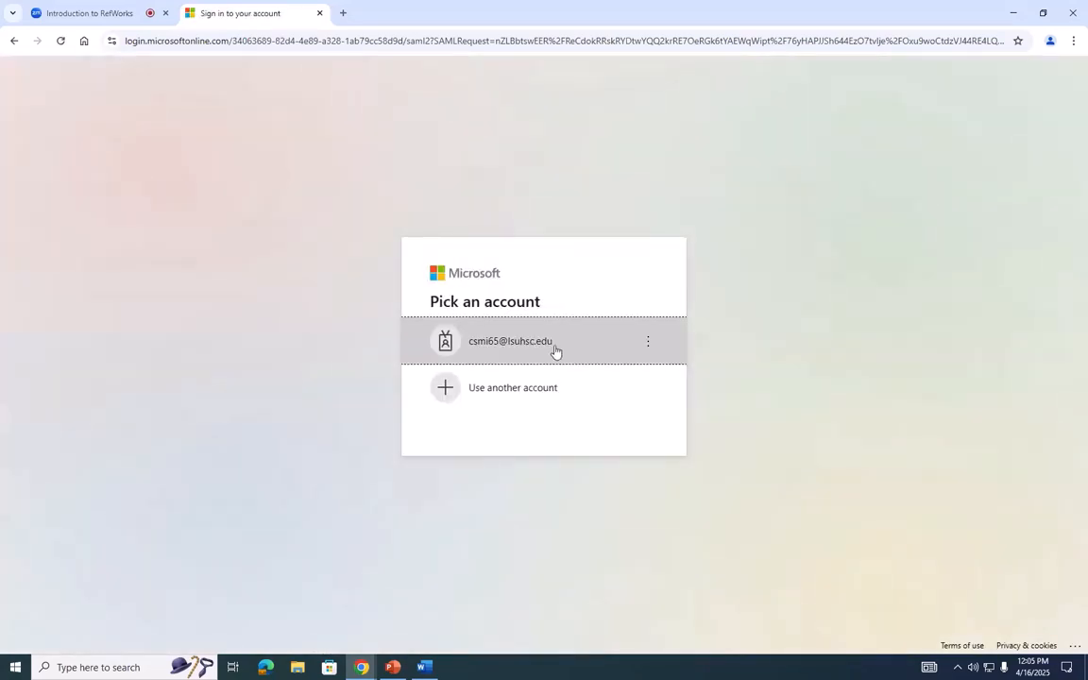
# - Sign in to RefWorks with the account e-mail and password, and dismiss the April 2025 release announcement
pyautogui.click(556, 353)
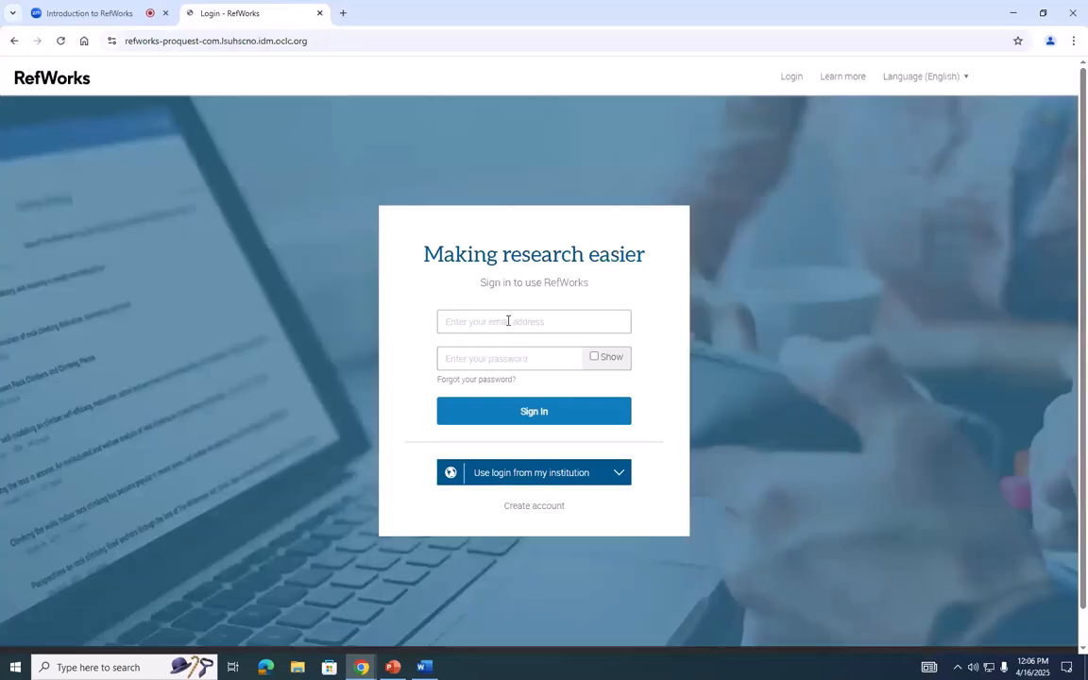
pyautogui.click(508, 320)
pyautogui.click(515, 351)
pyautogui.click(468, 349)
pyautogui.write('***')
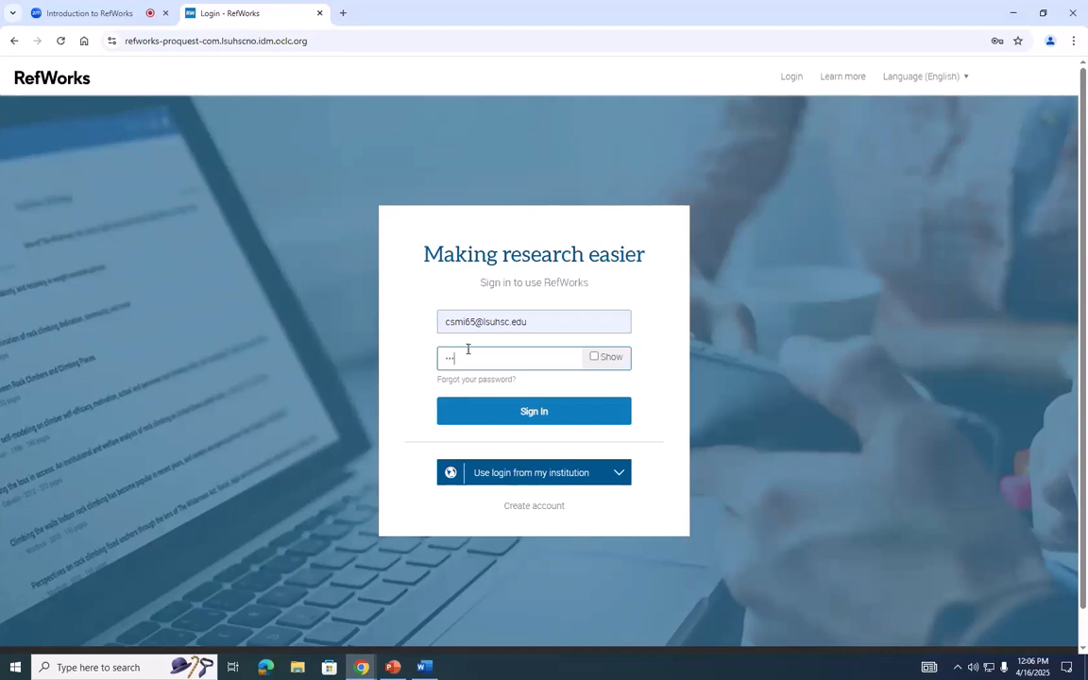
pyautogui.press('Return')
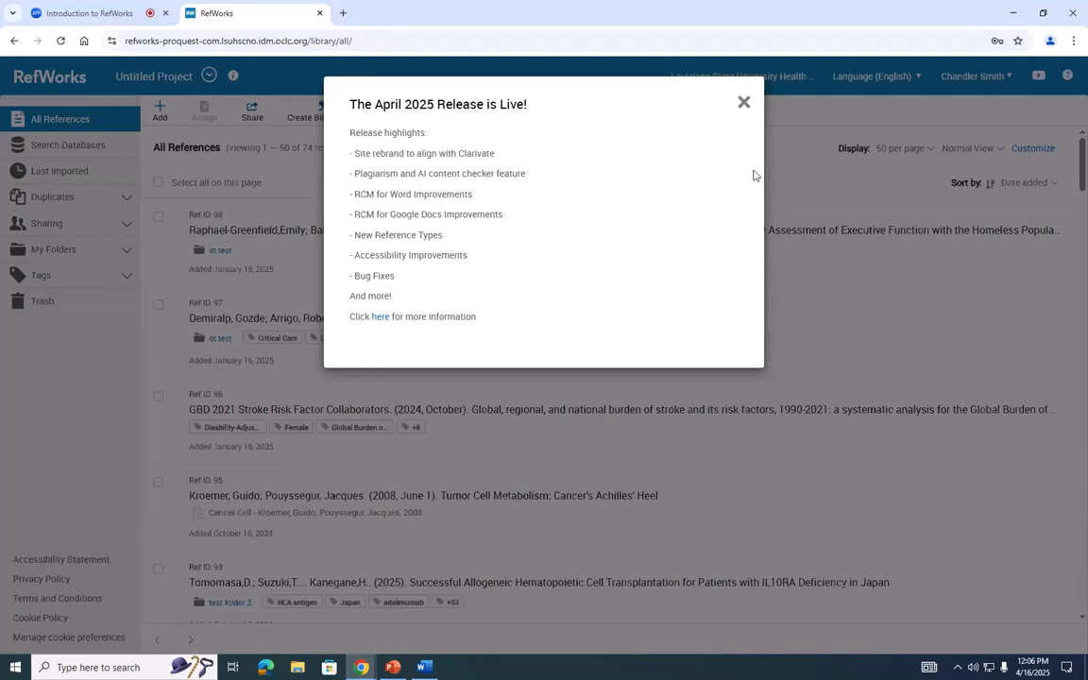
pyautogui.click(744, 103)
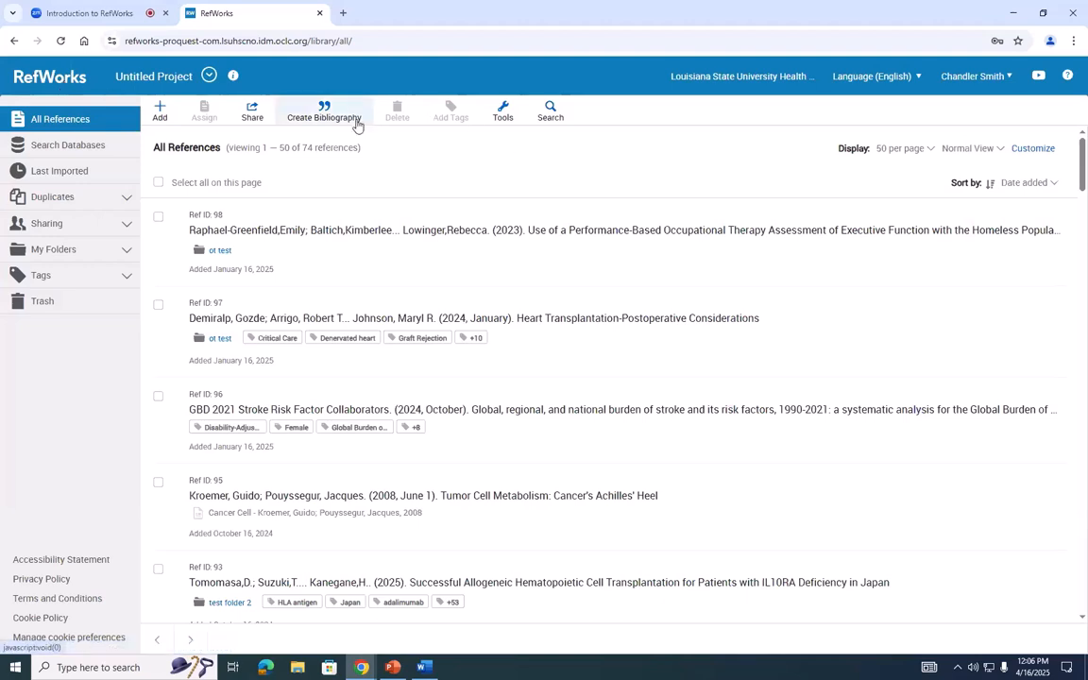
pyautogui.click(500, 117)
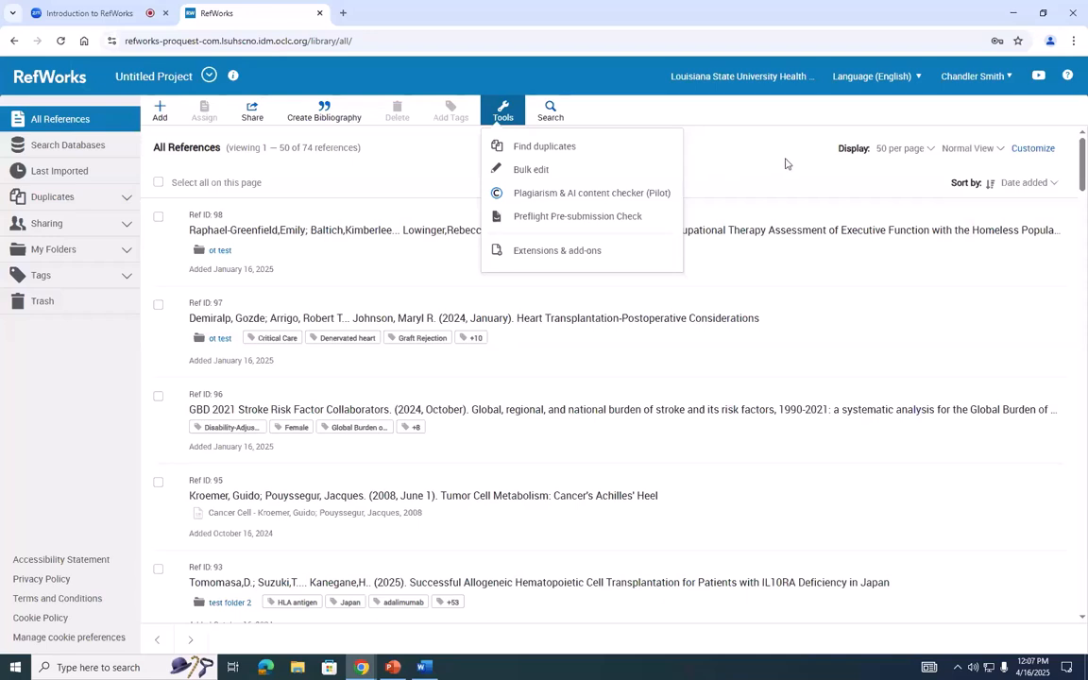
pyautogui.click(682, 144)
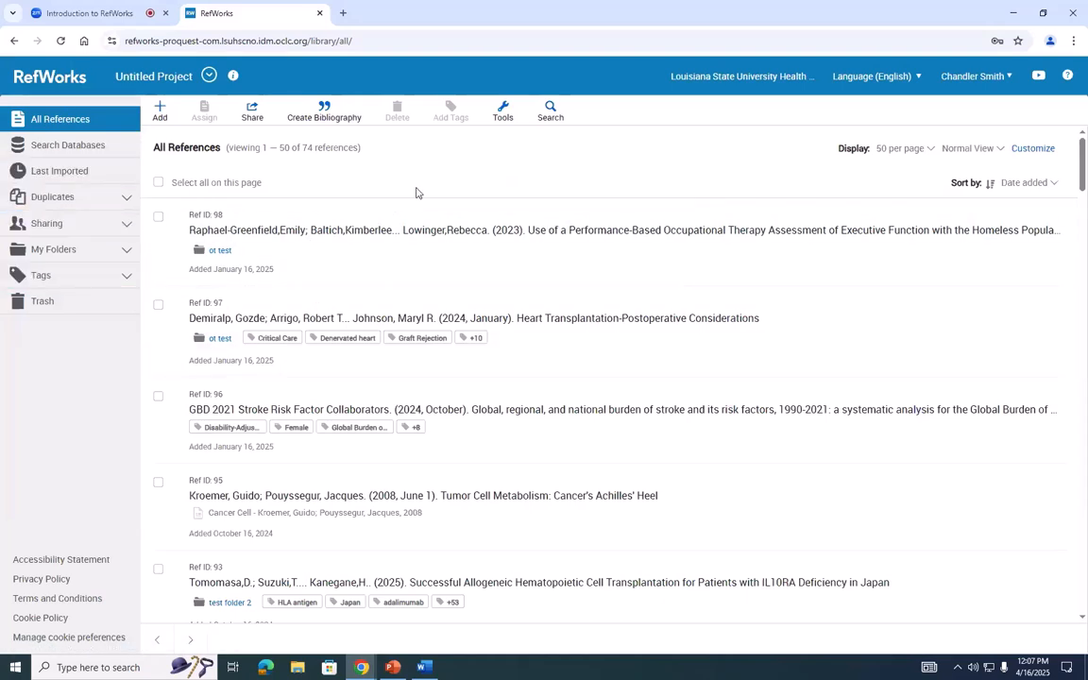
# - Search the web for "lsuhsc library" in a new browser tab and open the LSU Health Sciences Center New Orleans Libraries site
pyautogui.click(344, 13)
pyautogui.write('ls')
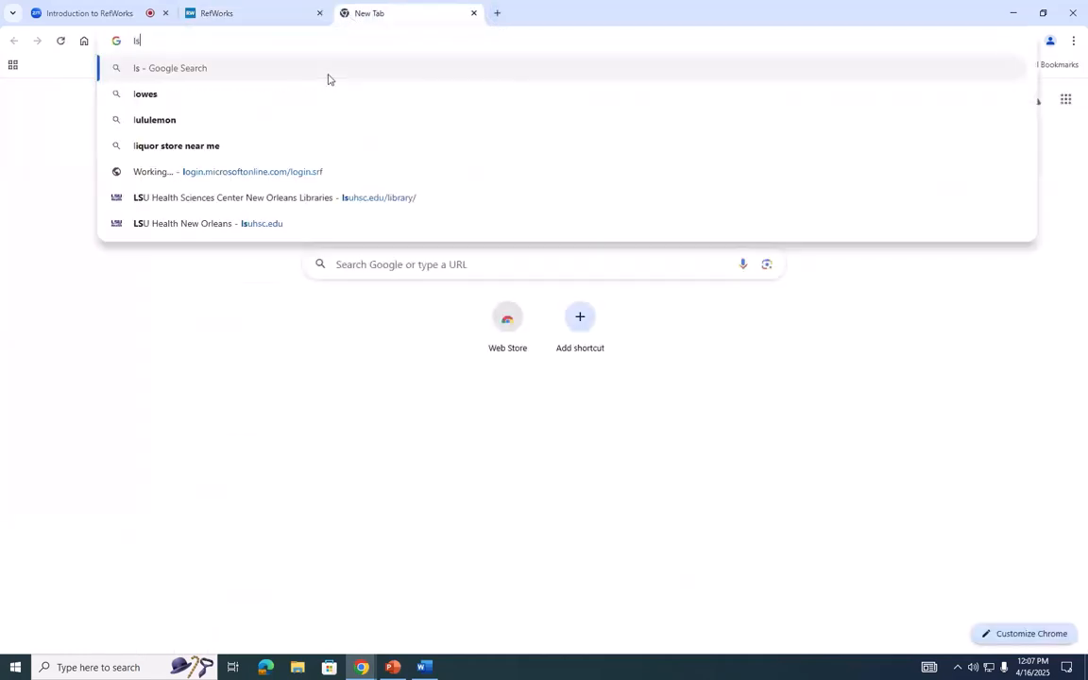
pyautogui.write('uhsc li')
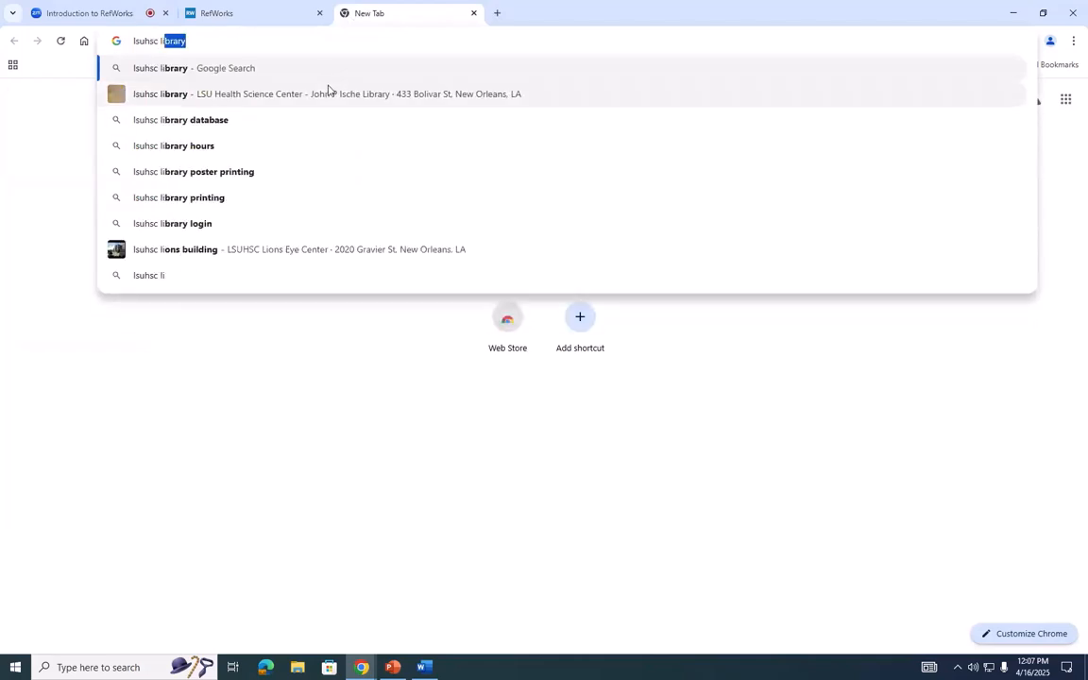
pyautogui.click(328, 92)
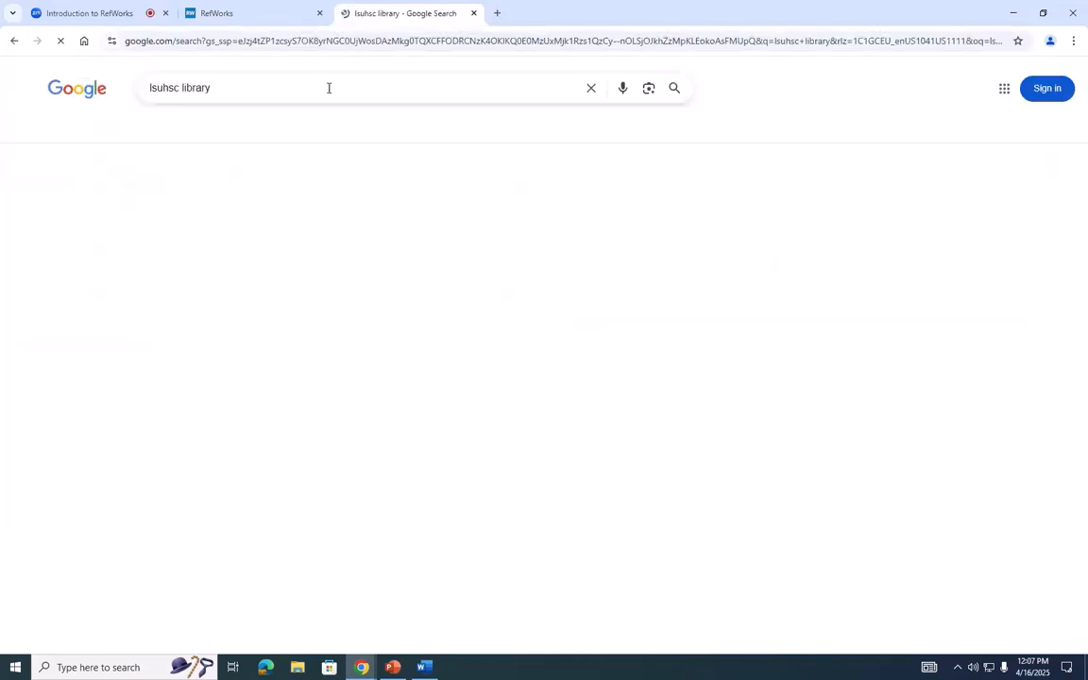
pyautogui.click(224, 200)
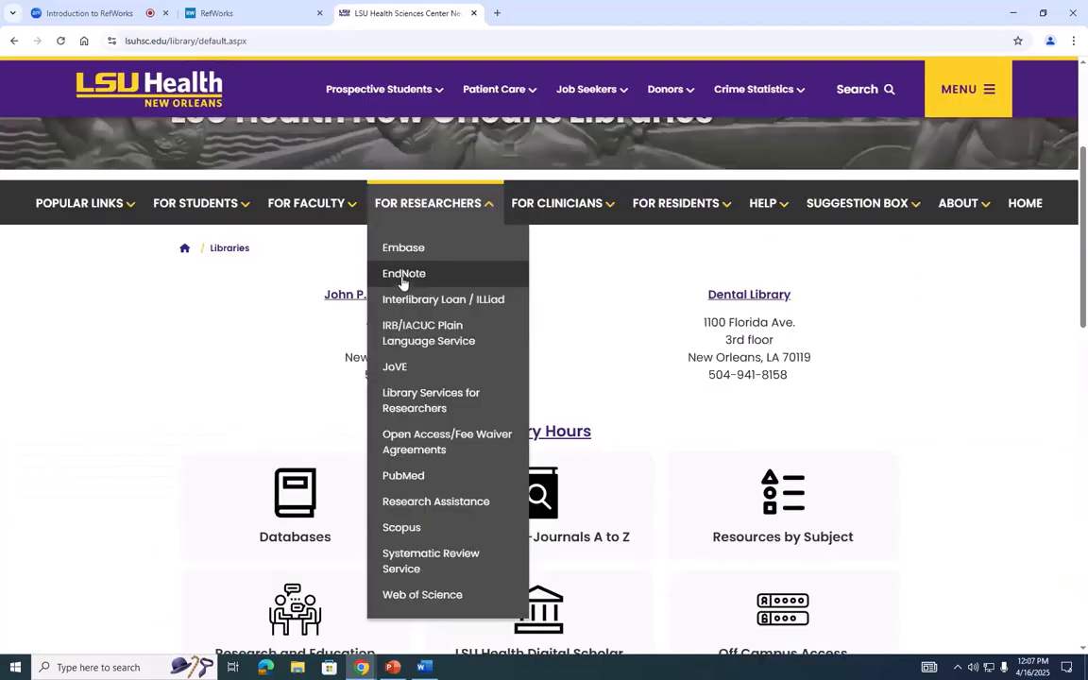
# - Go to the library's Databases page and open PubMed from the popular resources in a new browser tab
pyautogui.scroll(-2, 292, 284)
pyautogui.click(292, 284)
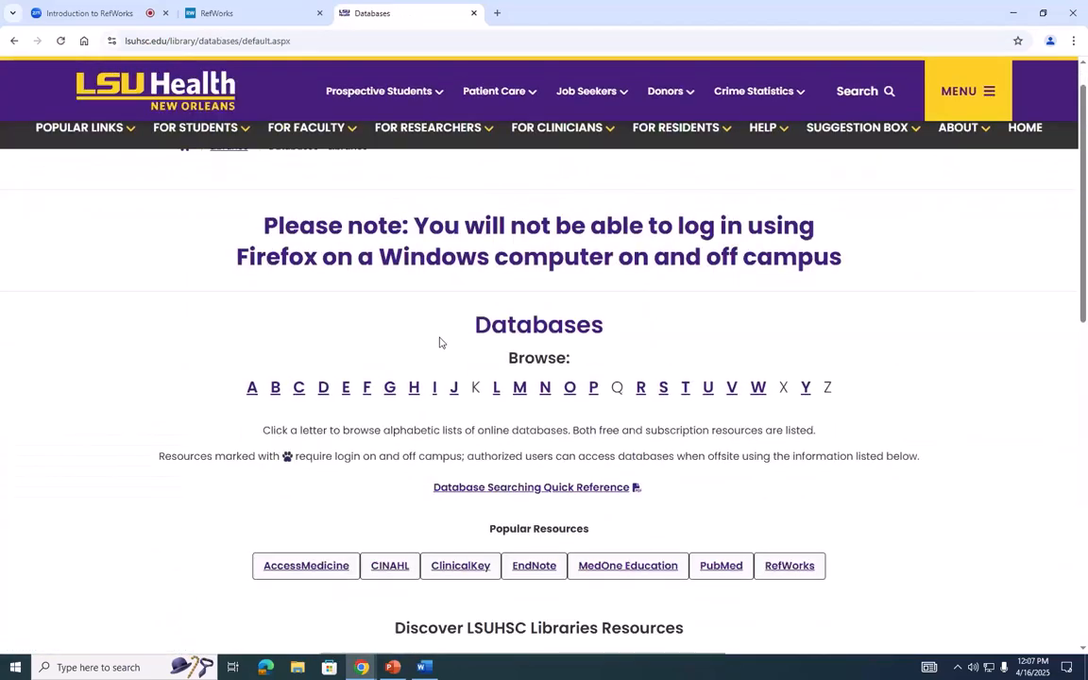
pyautogui.scroll(-1, 843, 456)
pyautogui.rightClick(737, 464)
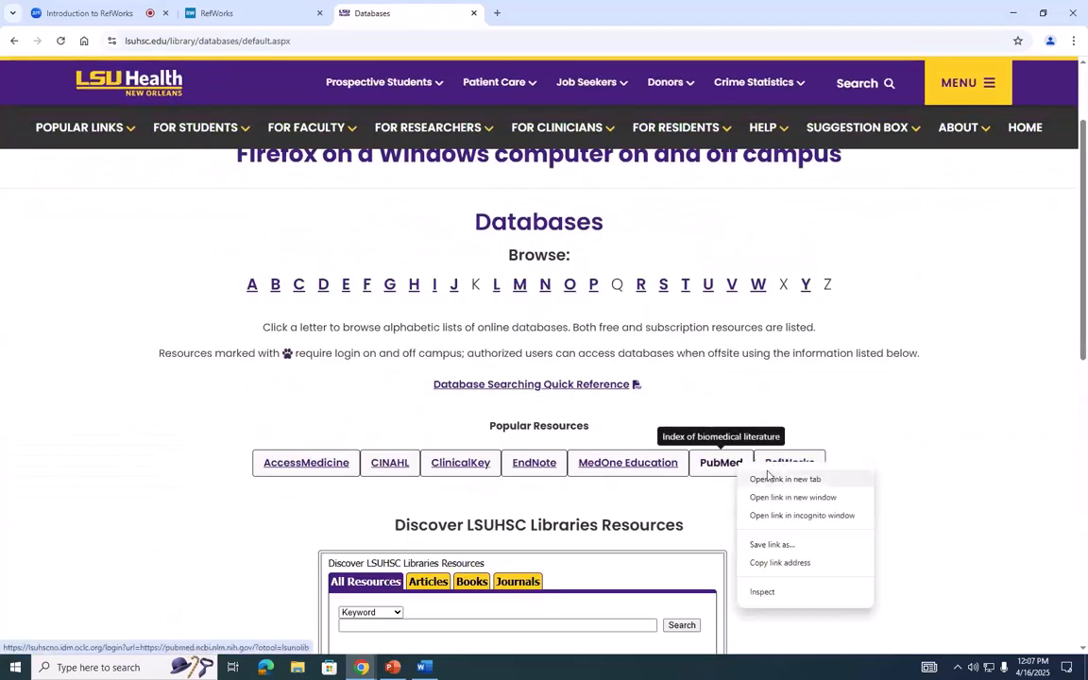
pyautogui.click(769, 479)
pyautogui.click(519, 17)
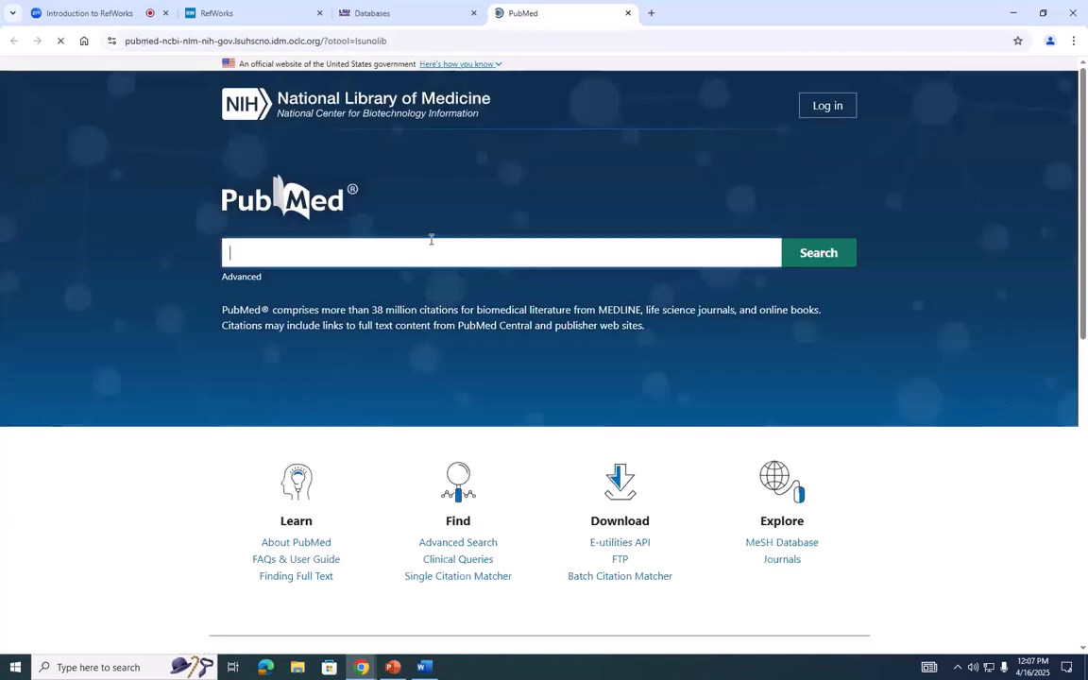
# - Search PubMed for "lung cancer"
pyautogui.write('lung ')
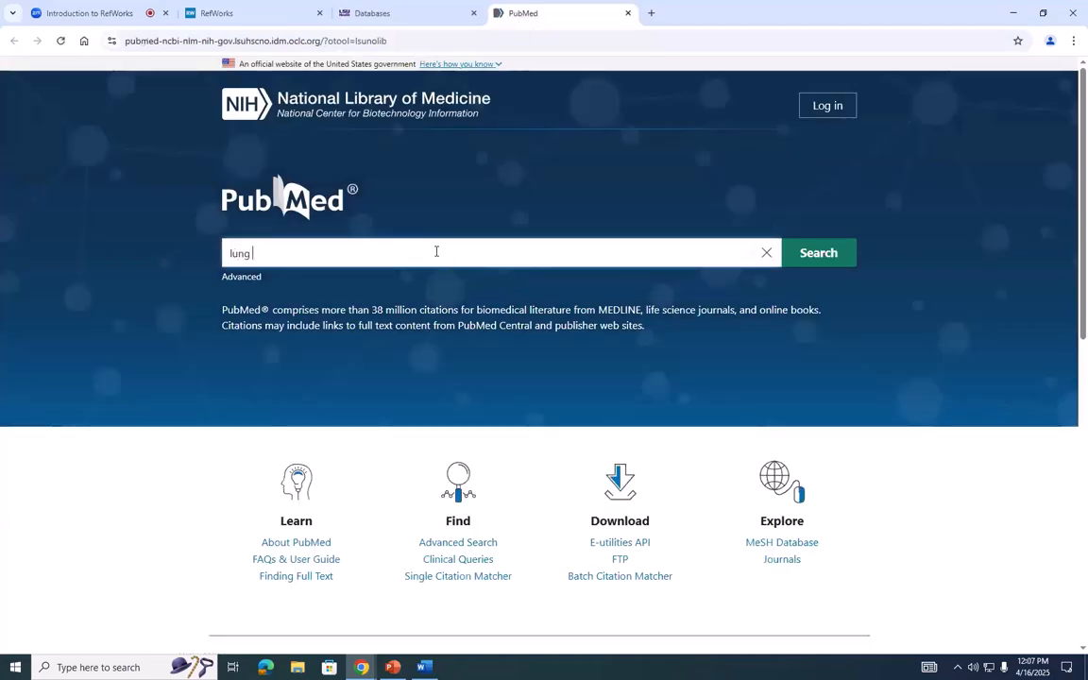
pyautogui.write('cancer')
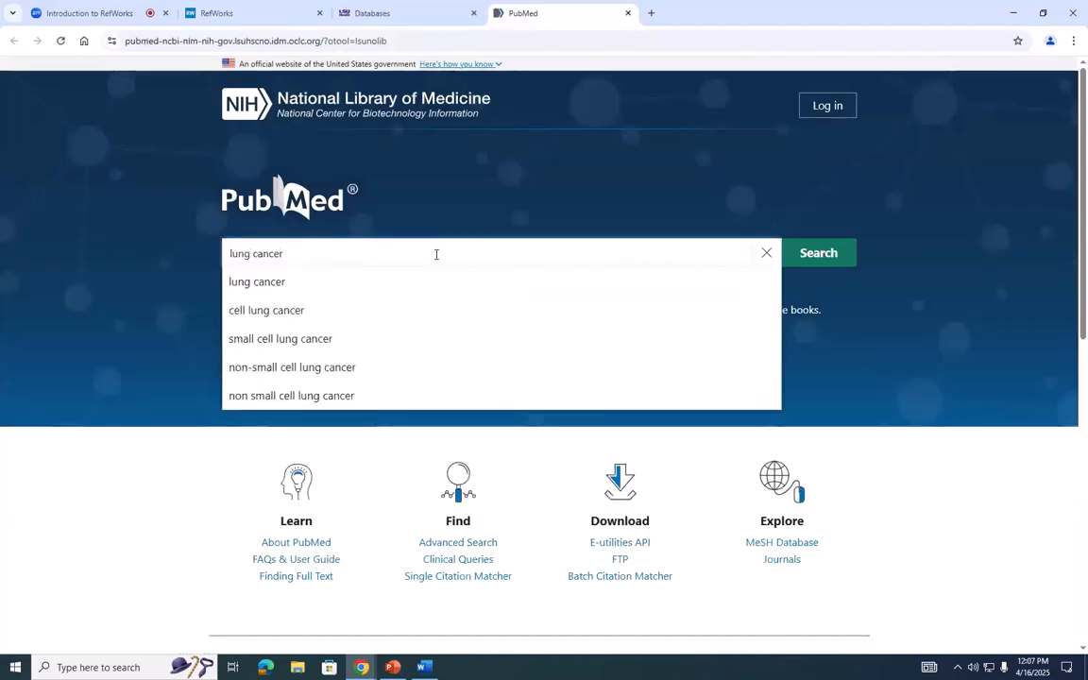
pyautogui.click(420, 283)
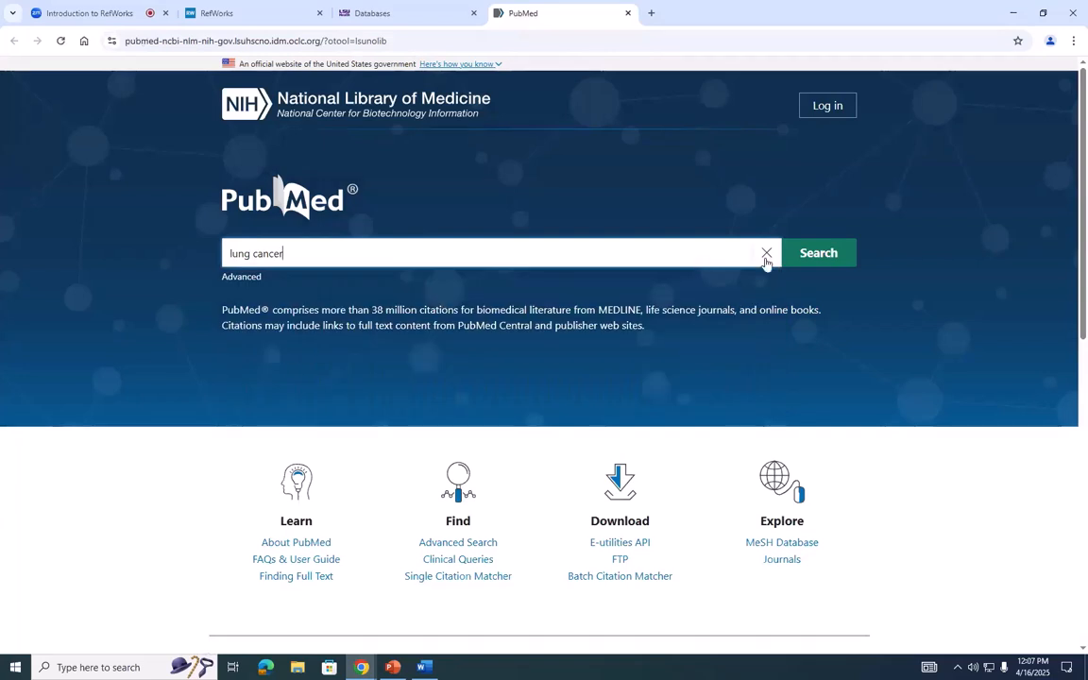
pyautogui.click(809, 253)
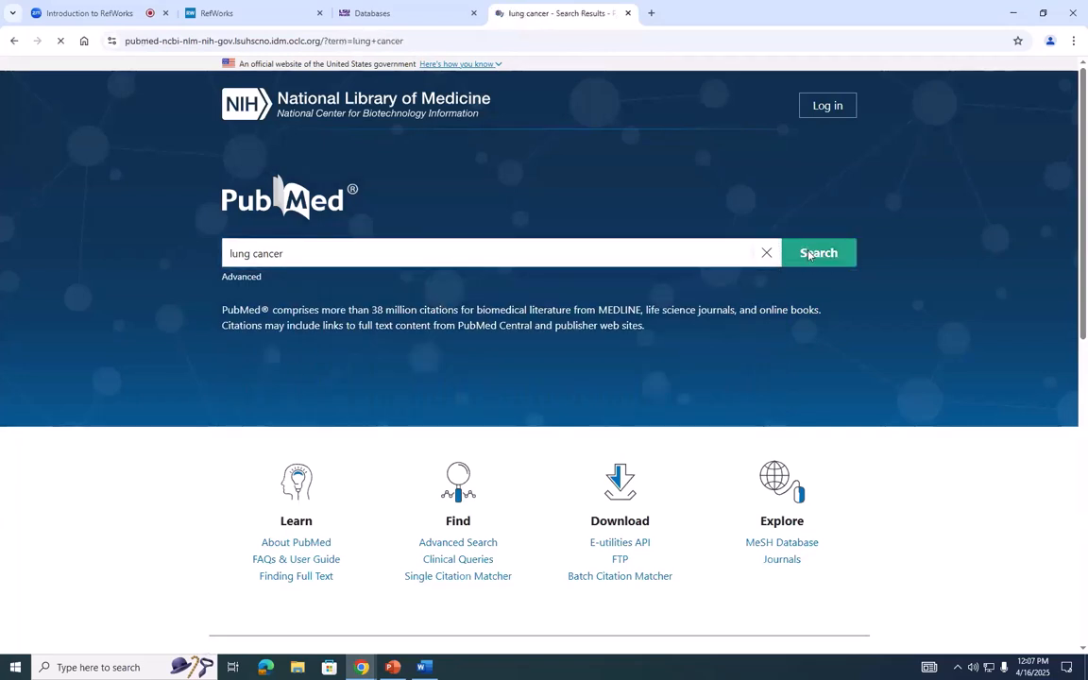
# - Open the article "Lung Cancer Treatment Advances in 2022" and download its citation as an .nbib file
pyautogui.scroll(-10, 821, 379)
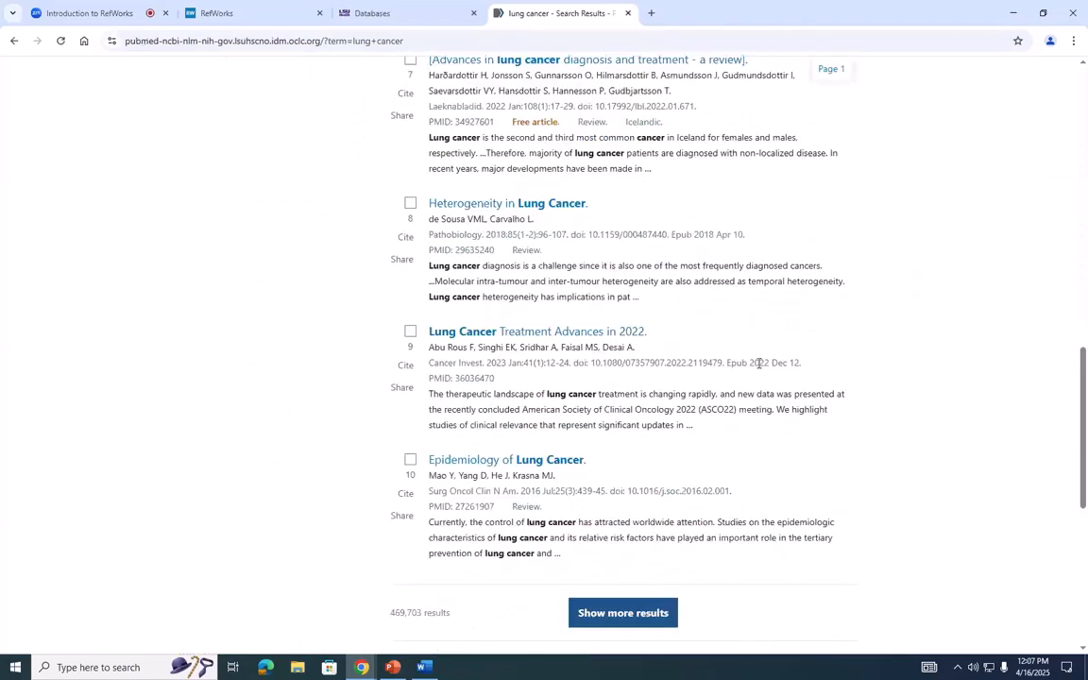
pyautogui.click(597, 334)
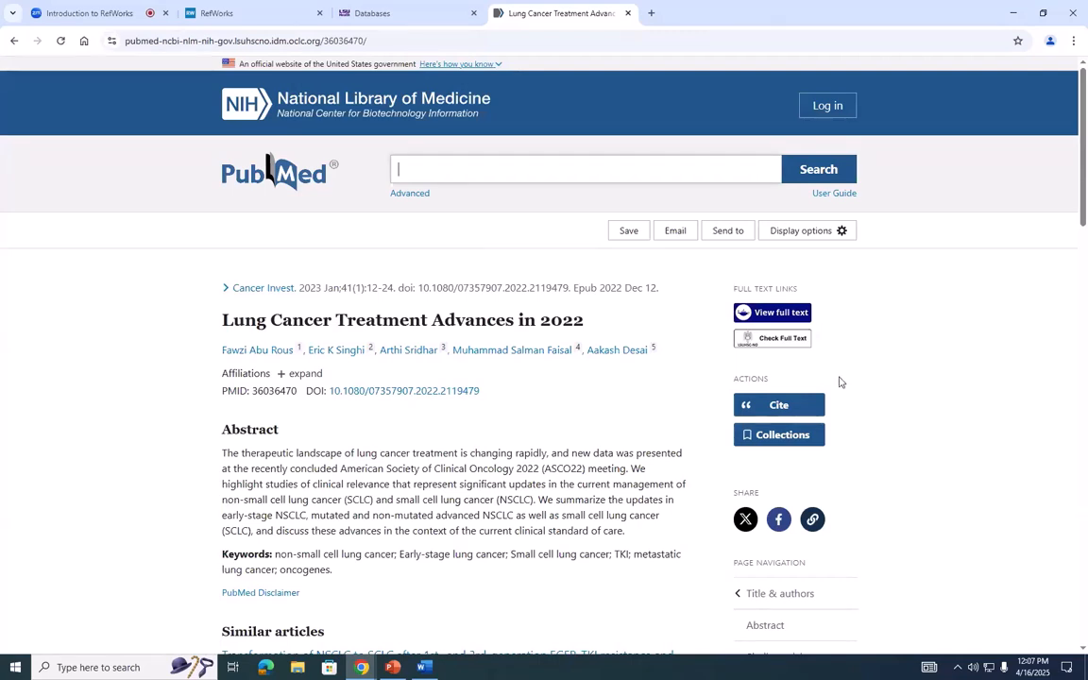
pyautogui.click(779, 406)
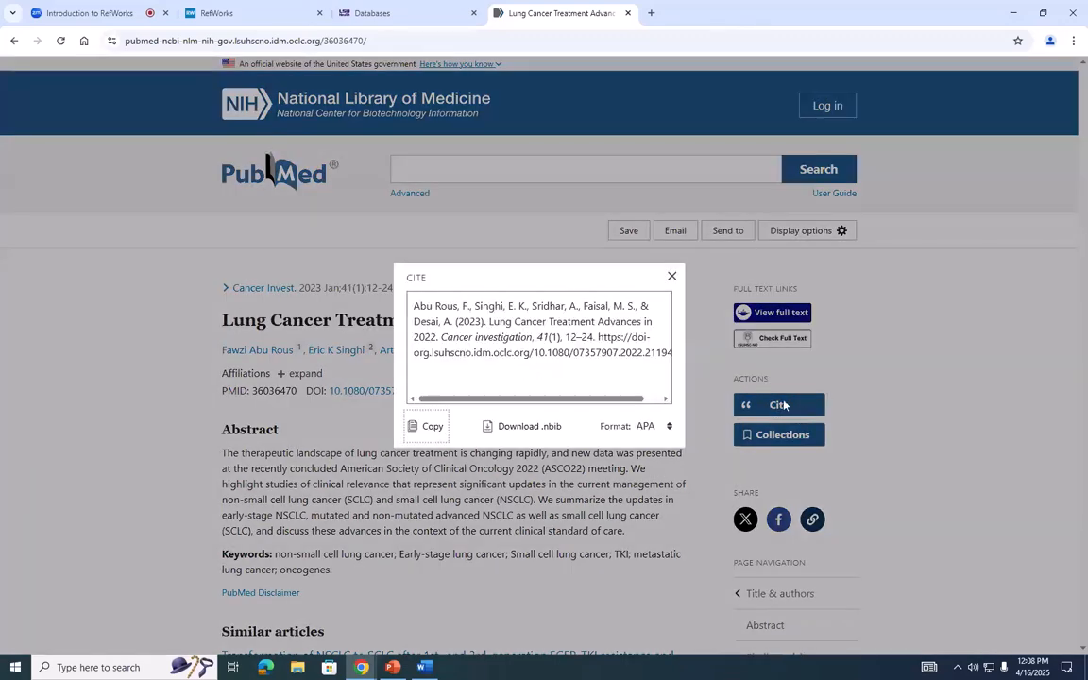
pyautogui.click(529, 430)
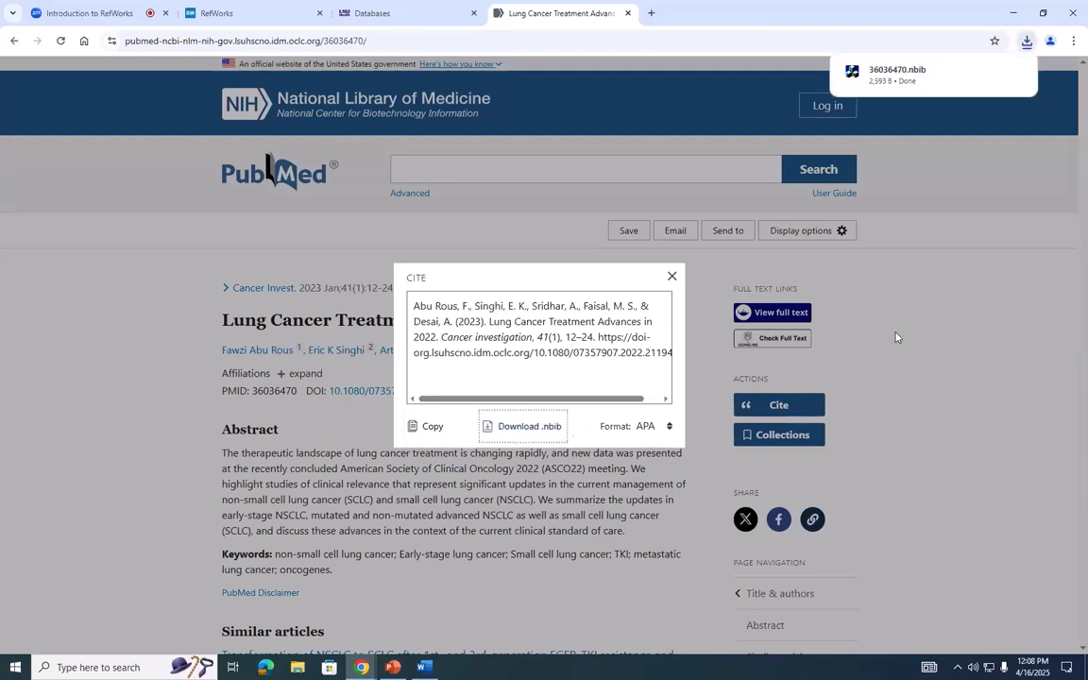
pyautogui.click(927, 289)
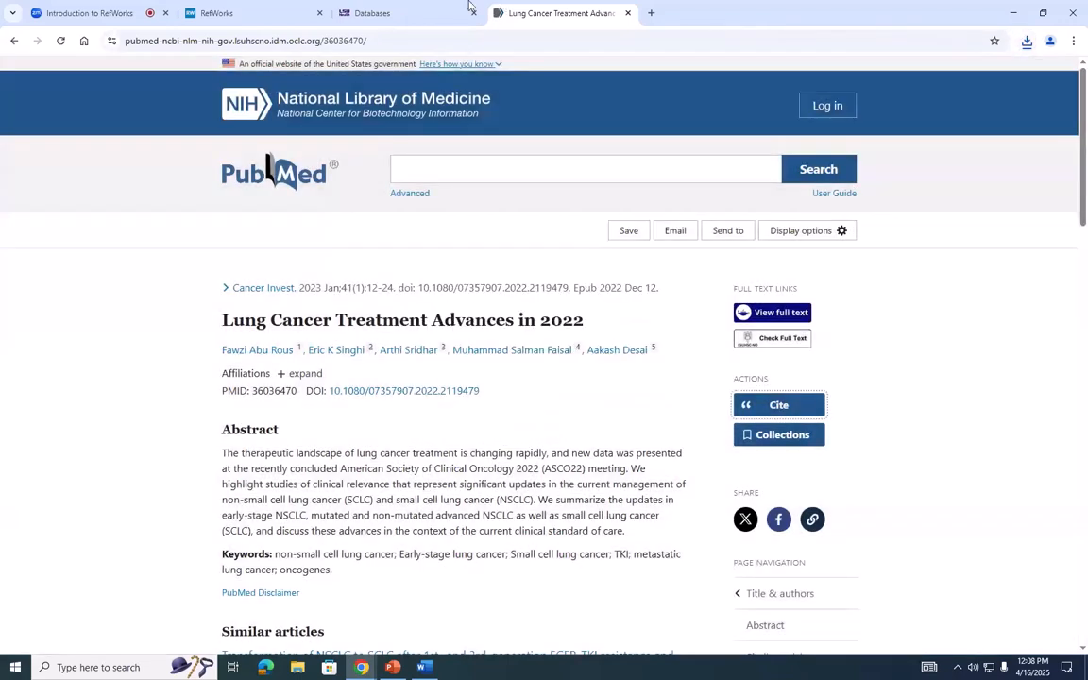
# - Return to the lung cancer results, send the first two articles to the PubMed Clipboard and open the Clipboard page
pyautogui.click(12, 41)
pyautogui.scroll(10, 1083, 384)
pyautogui.click(410, 238)
pyautogui.click(410, 366)
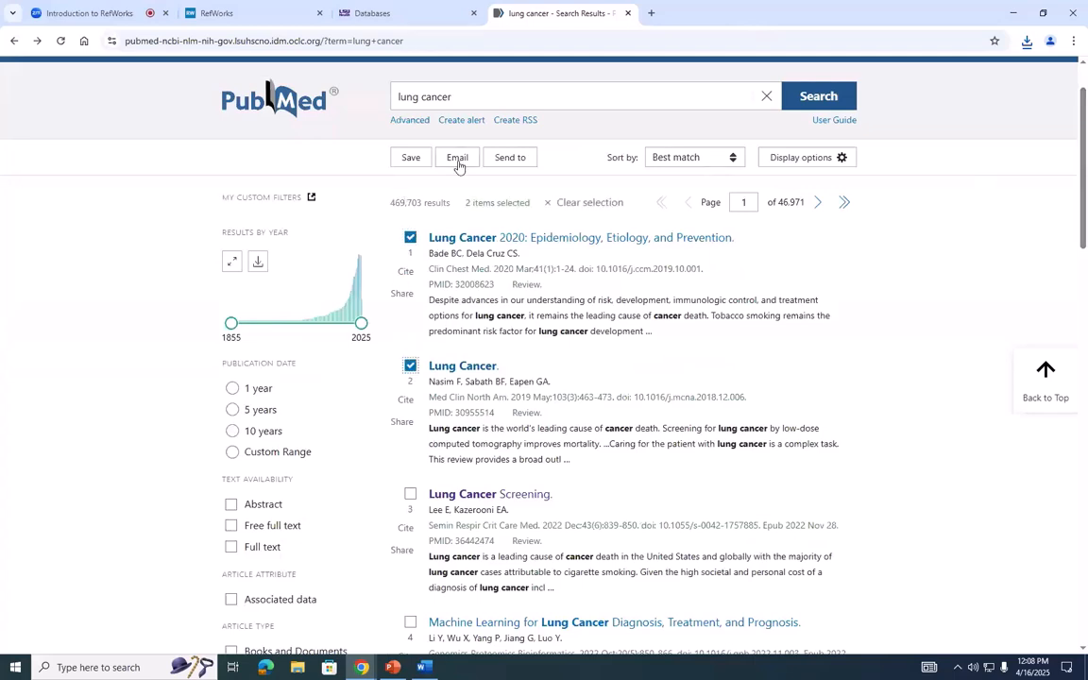
pyautogui.click(504, 162)
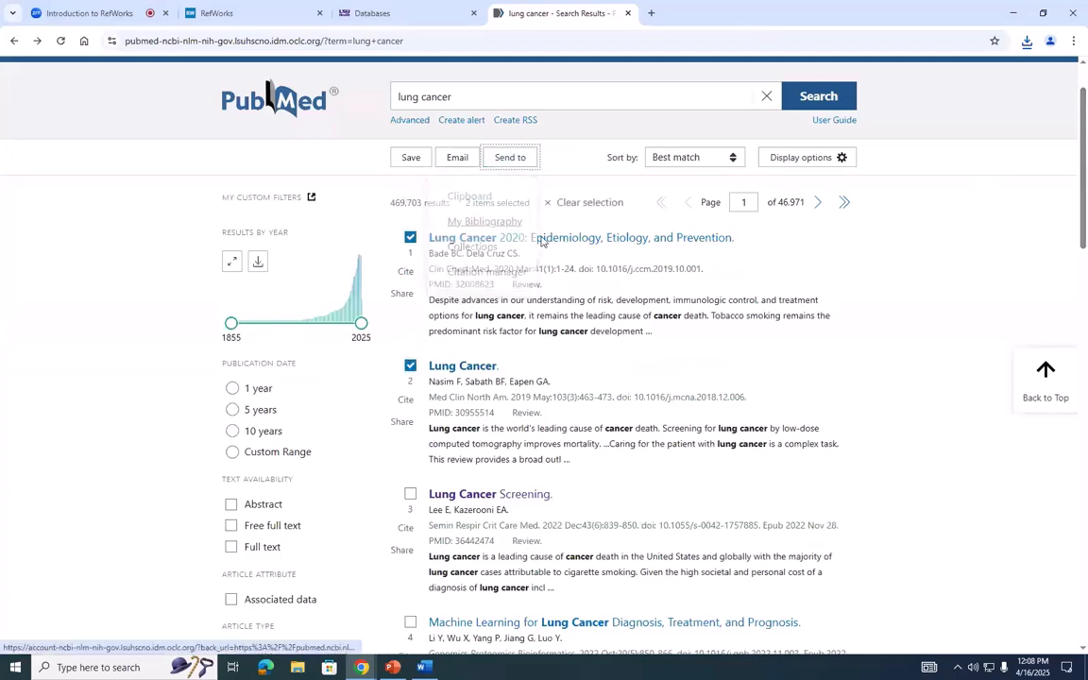
pyautogui.click(575, 121)
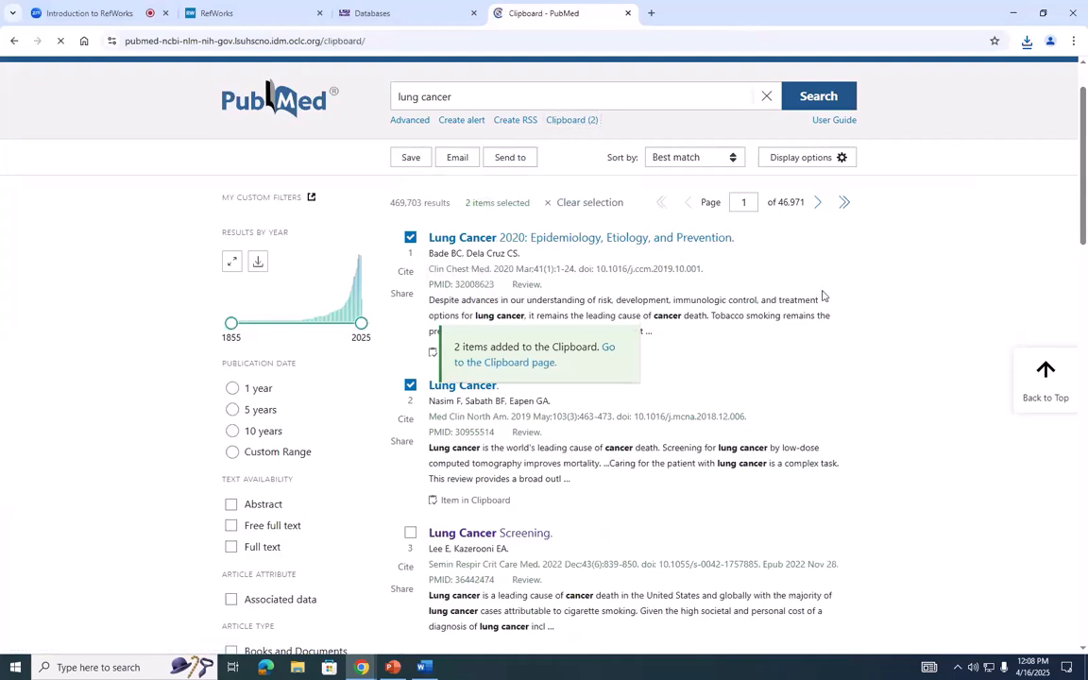
# - Select both articles on the Clipboard page and create a citation manager file from the Selection (2) option
pyautogui.click(227, 377)
pyautogui.click(227, 523)
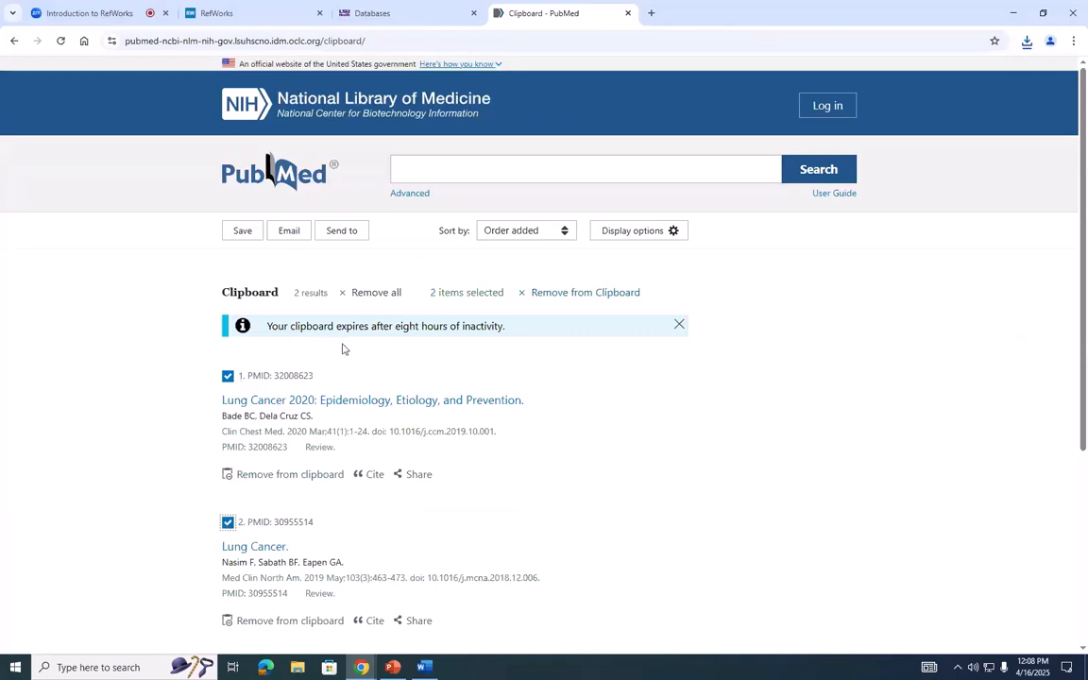
pyautogui.scroll(-2, 323, 331)
pyautogui.scroll(2, 323, 333)
pyautogui.click(338, 235)
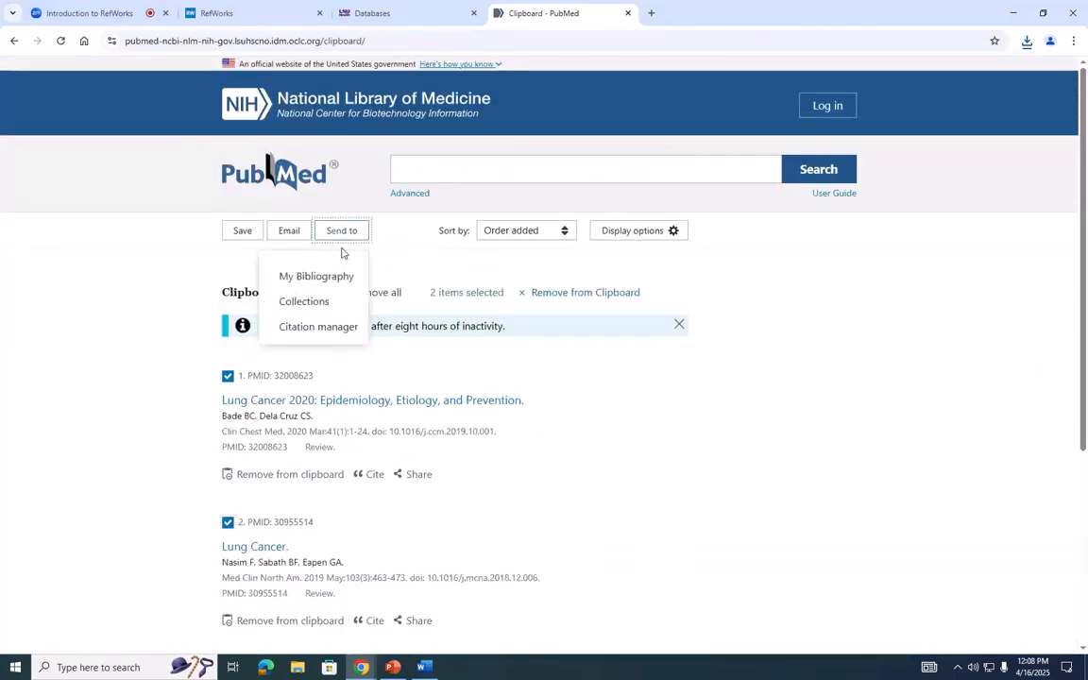
pyautogui.click(318, 326)
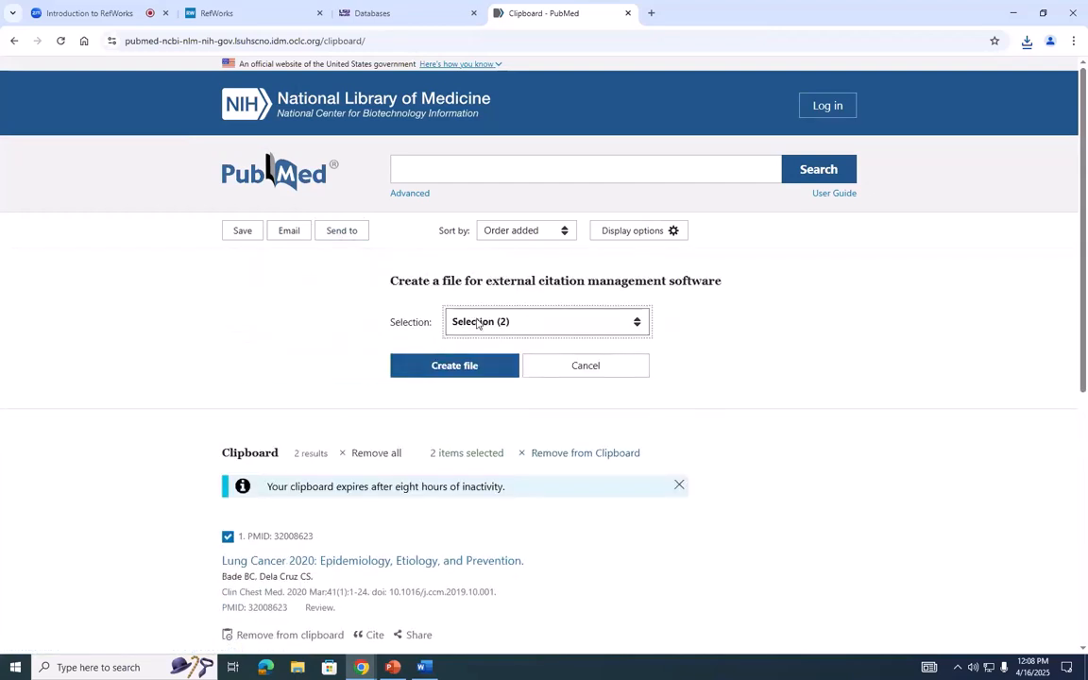
pyautogui.click(478, 324)
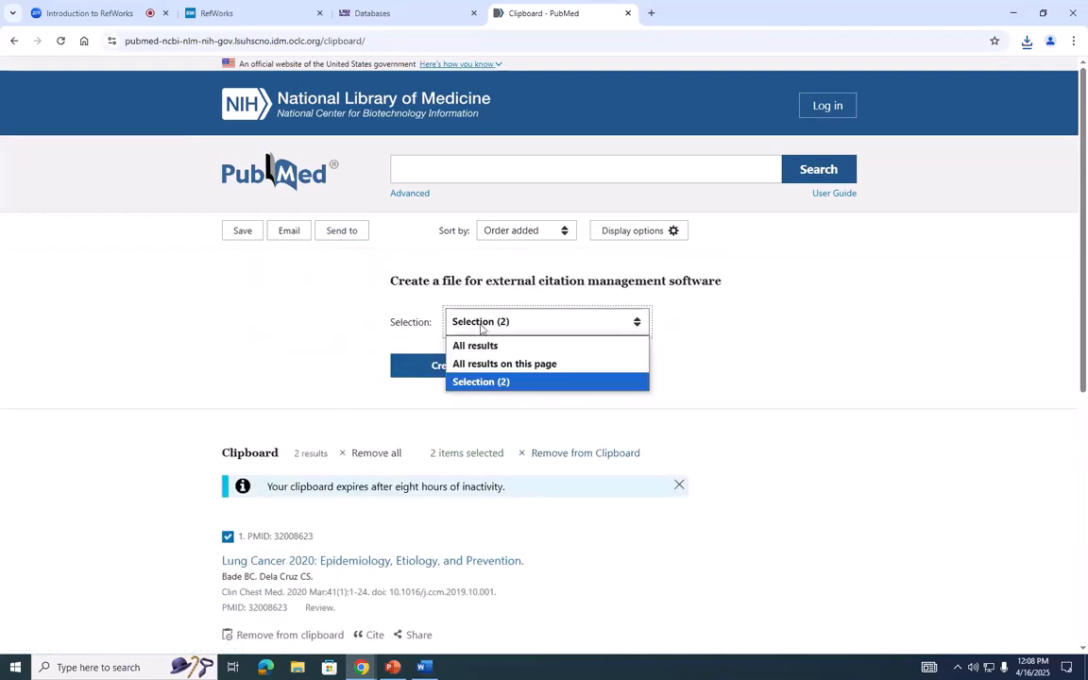
pyautogui.click(480, 324)
pyautogui.click(481, 326)
pyautogui.click(480, 325)
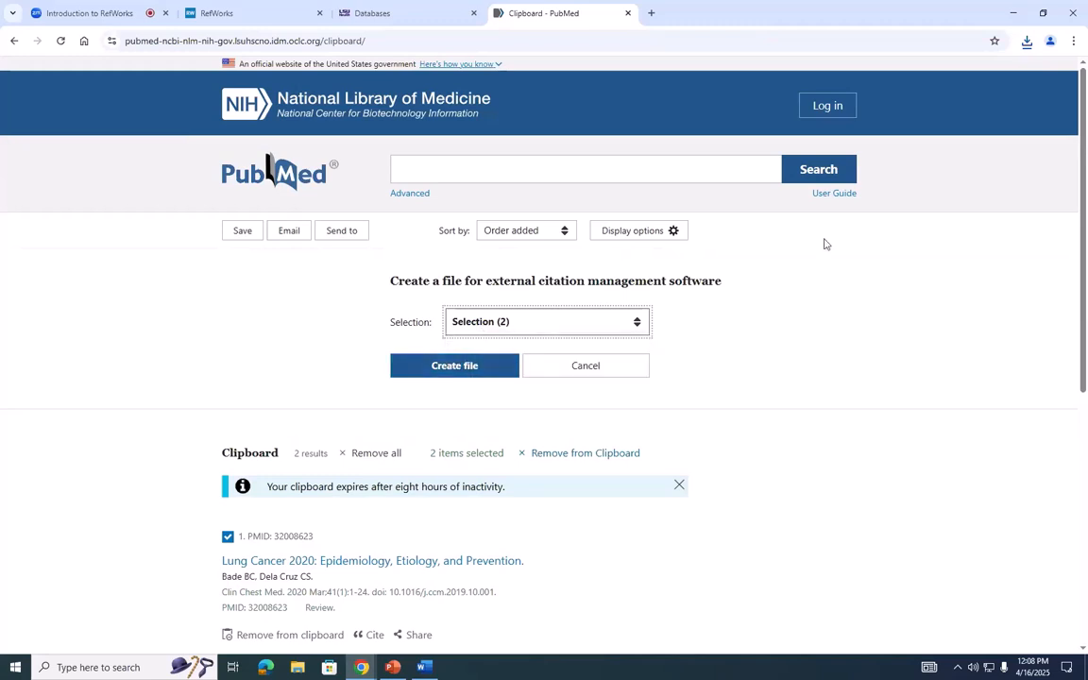
pyautogui.click(441, 376)
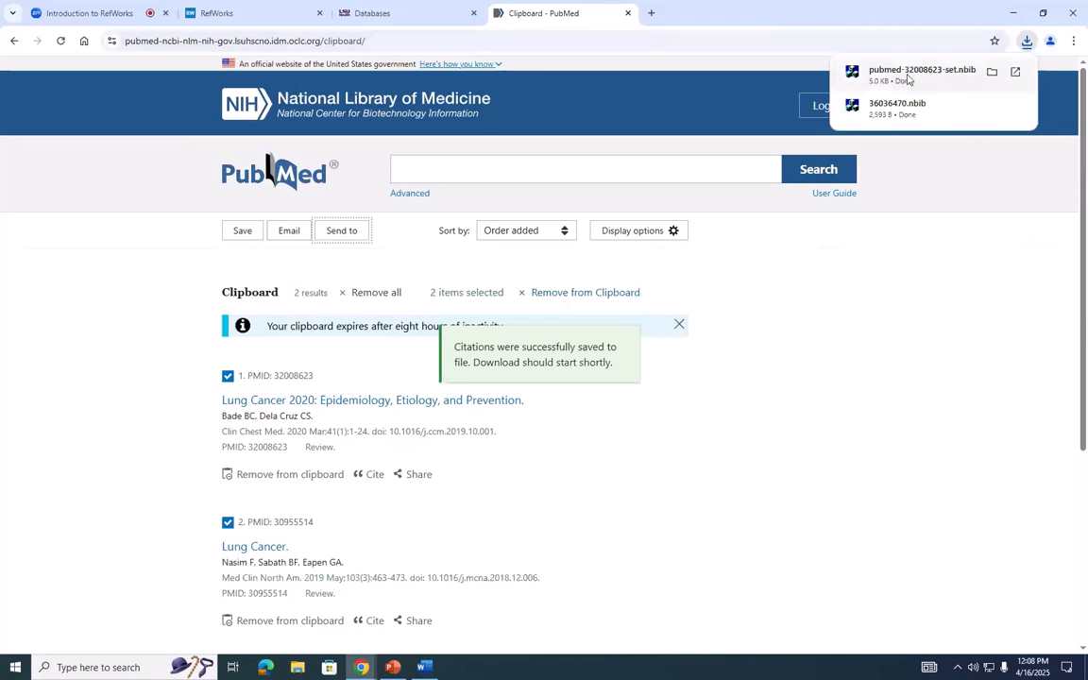
# - Return to the library's Databases page and open CINAHL from the popular resources in a new browser tab
pyautogui.click(412, 11)
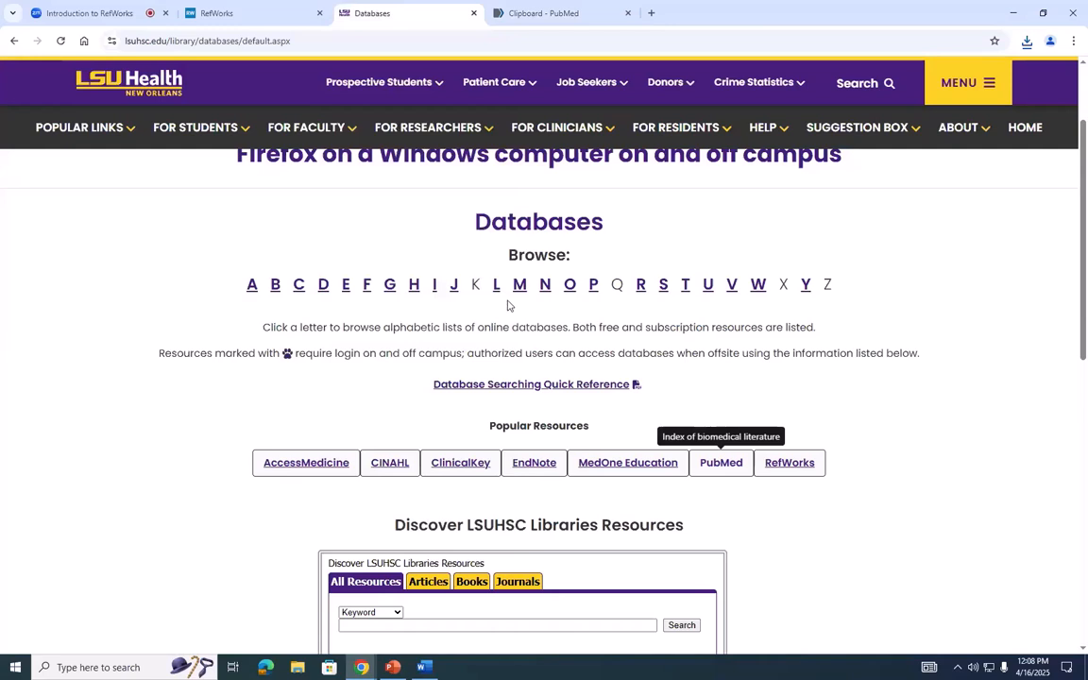
pyautogui.rightClick(296, 289)
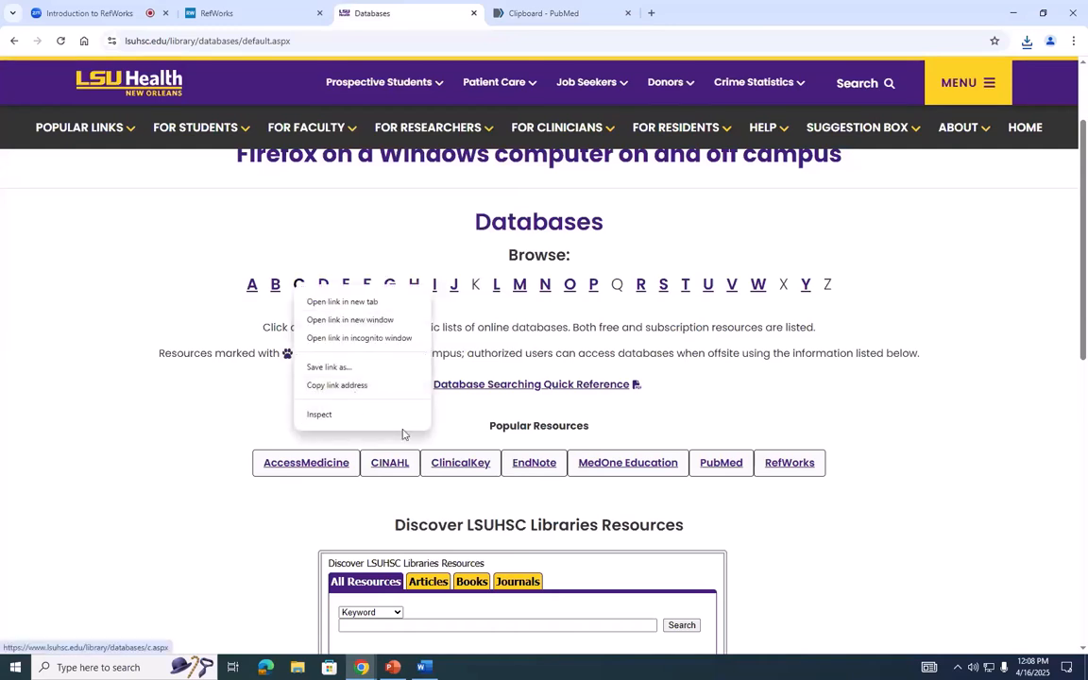
pyautogui.rightClick(394, 466)
pyautogui.click(430, 478)
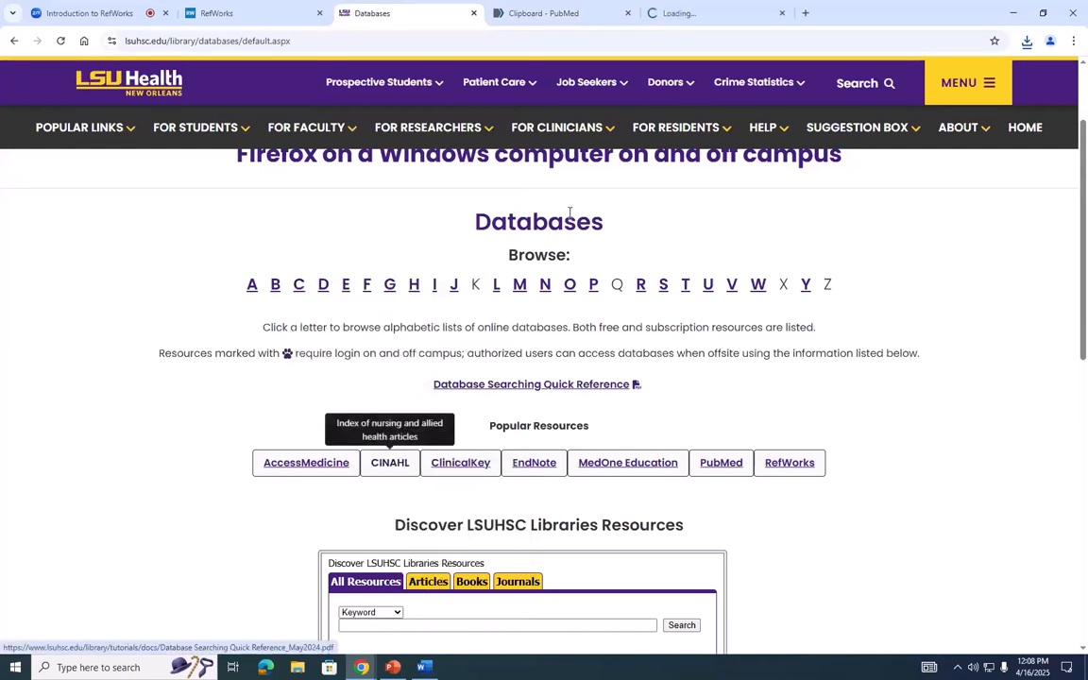
pyautogui.click(672, 13)
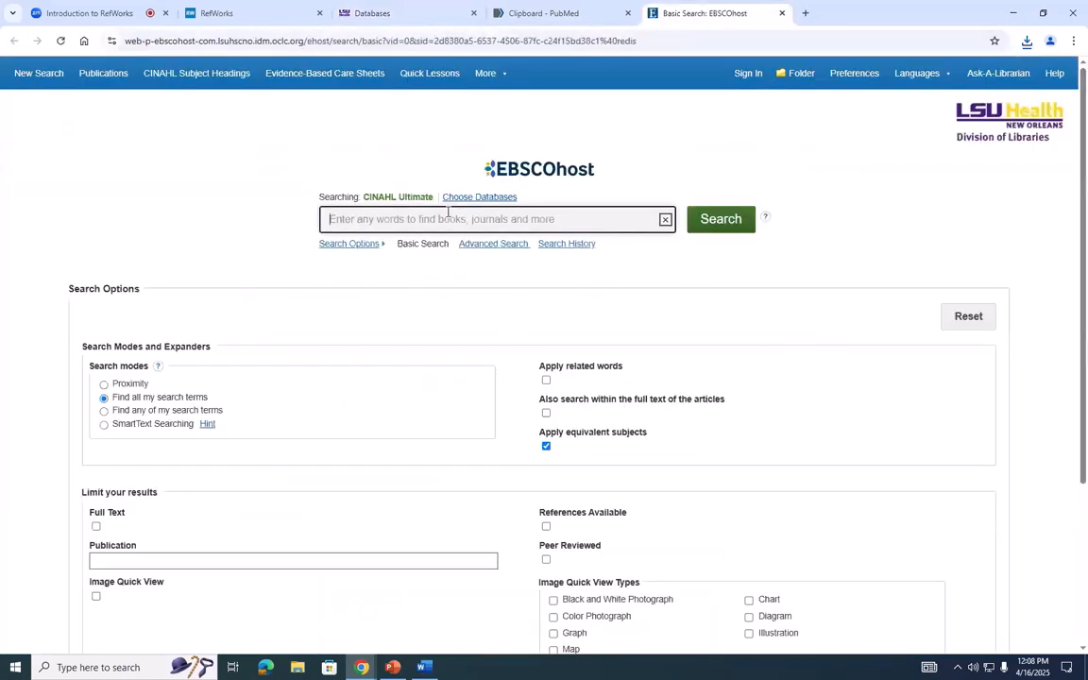
# - Search CINAHL for "lung cancer" and open the article "National Survey of Lung Cancer Screening Eligibility in United States Veterans"
pyautogui.write('luing')
pyautogui.press('BackSpace')
pyautogui.write('ng cancer')
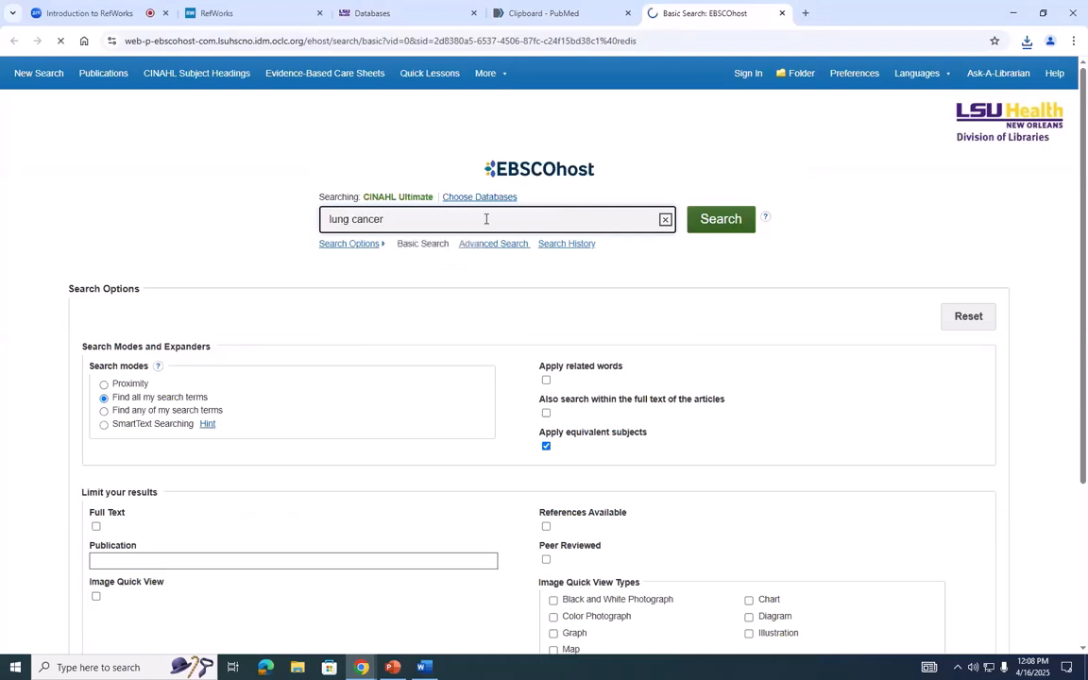
pyautogui.press('Return')
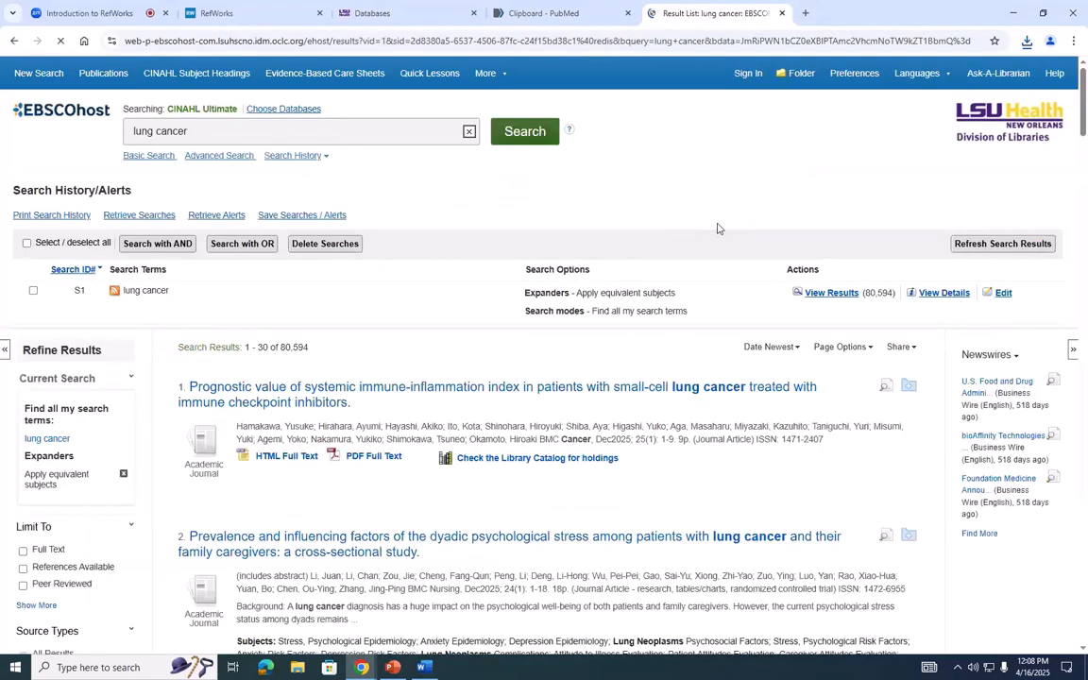
pyautogui.moveTo(1083, 129); pyautogui.dragTo(1084, 249)
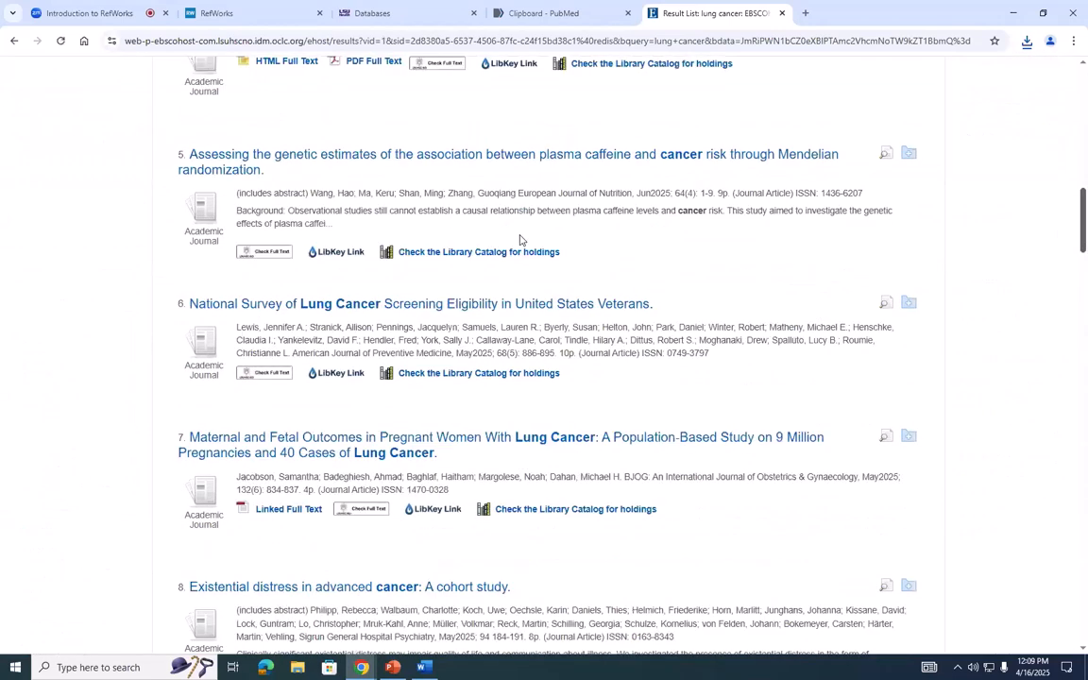
pyautogui.click(458, 304)
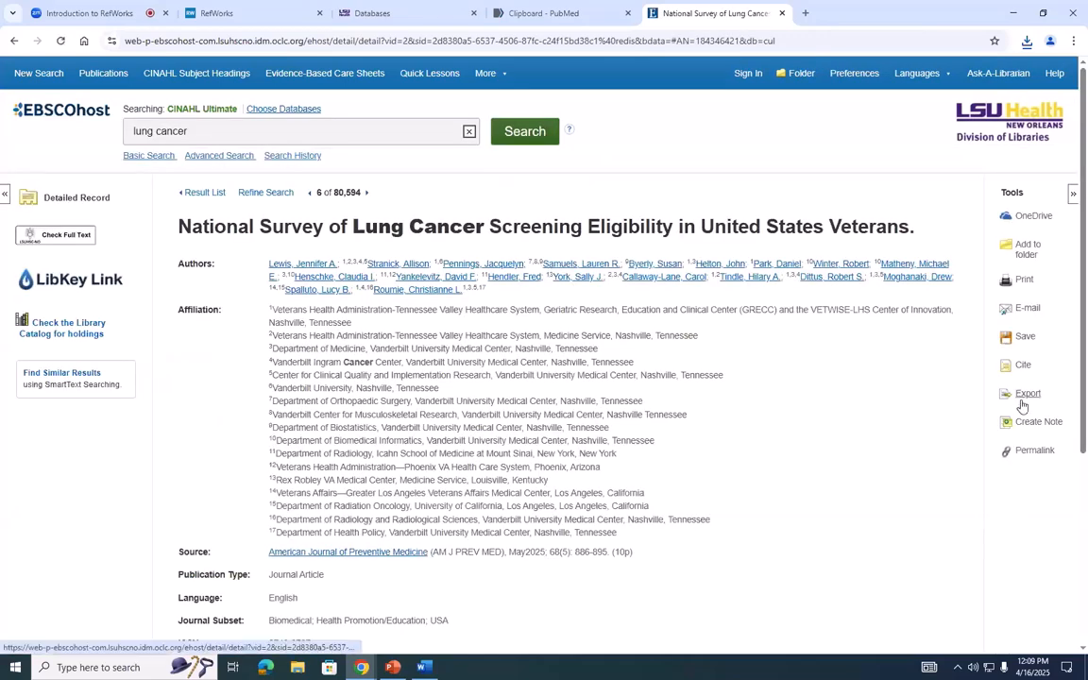
# - Add the article to the EBSCOhost folder and select it in the folder contents
pyautogui.click(1025, 250)
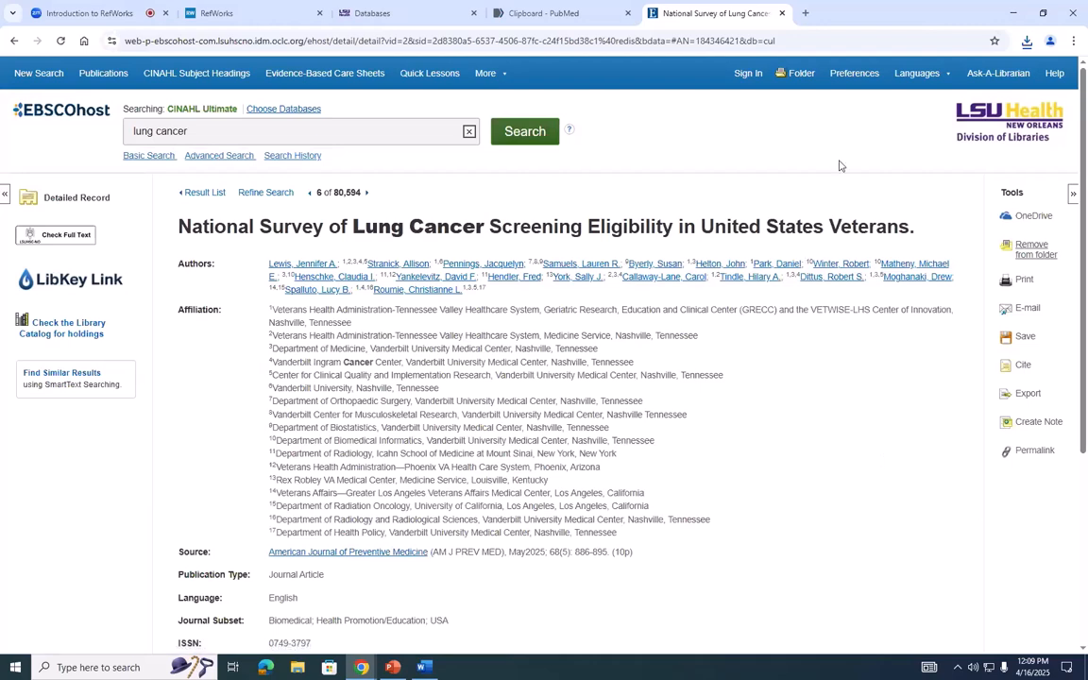
pyautogui.click(796, 75)
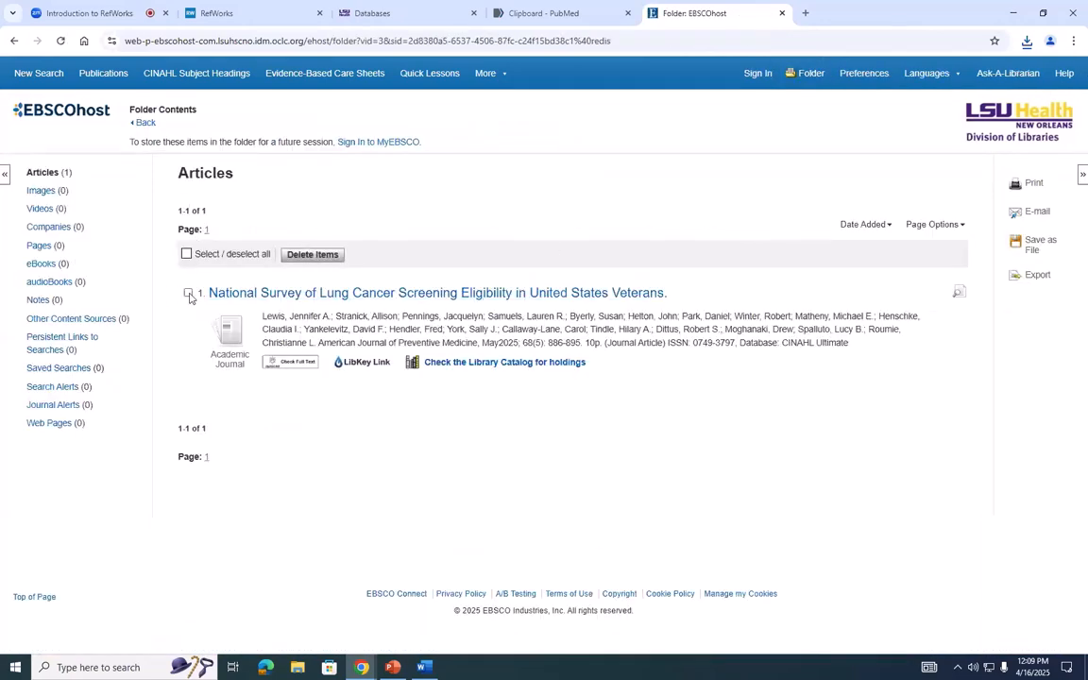
pyautogui.click(186, 255)
pyautogui.click(188, 294)
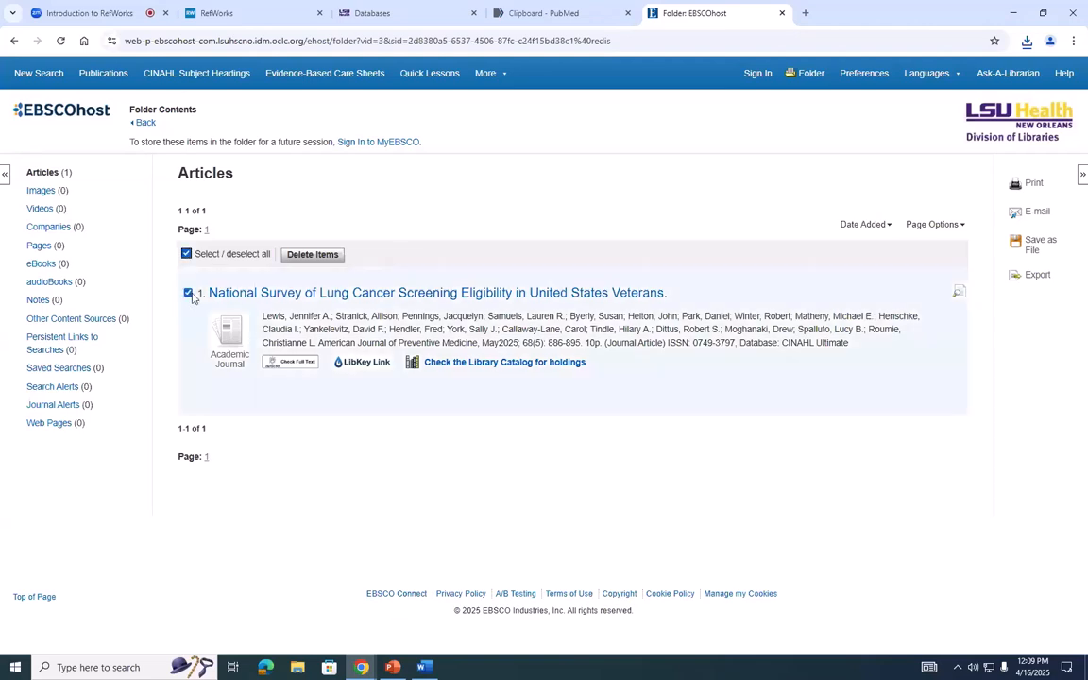
# - Export the selected citation with Direct Export to RefWorks and import it into Untitled Project without assigning a folder
pyautogui.click(1037, 276)
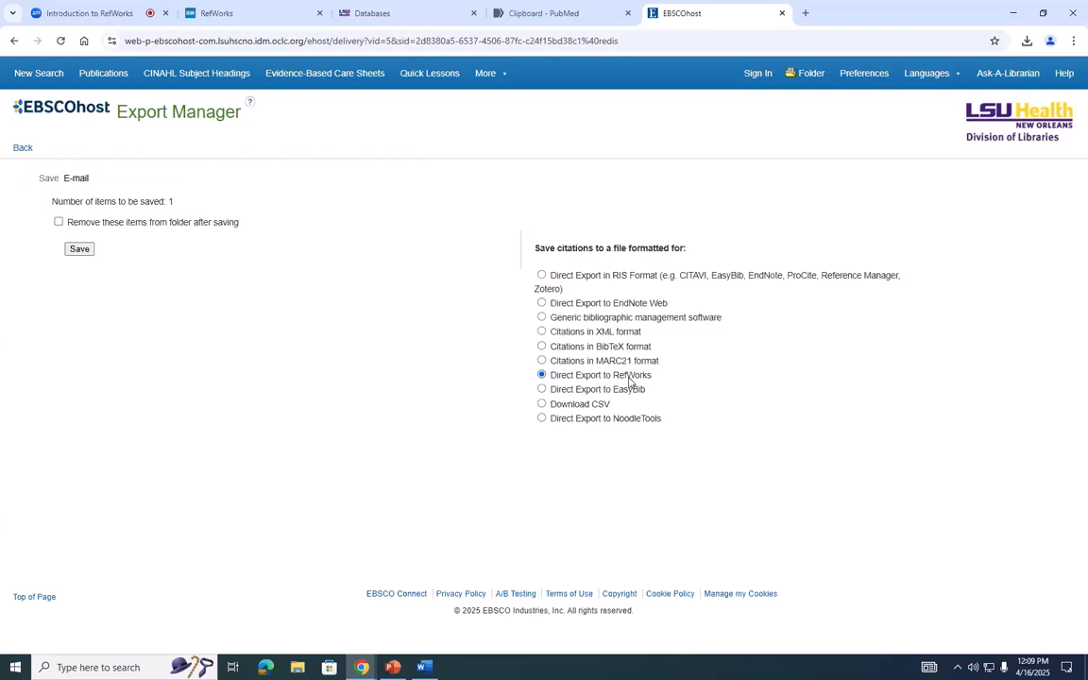
pyautogui.click(81, 249)
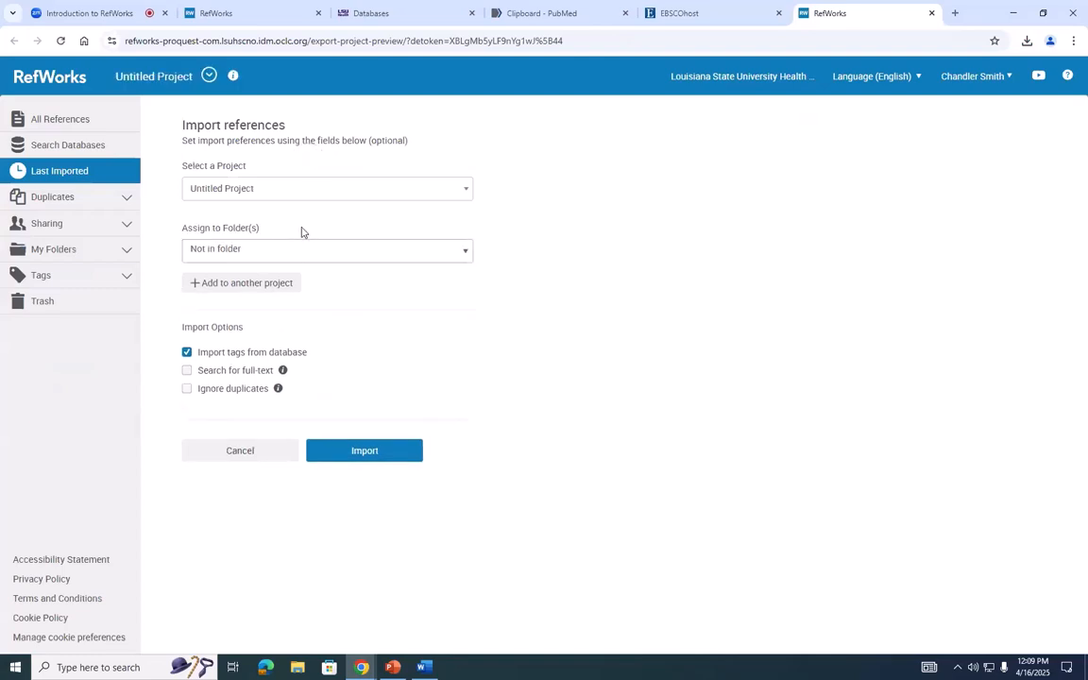
pyautogui.click(254, 193)
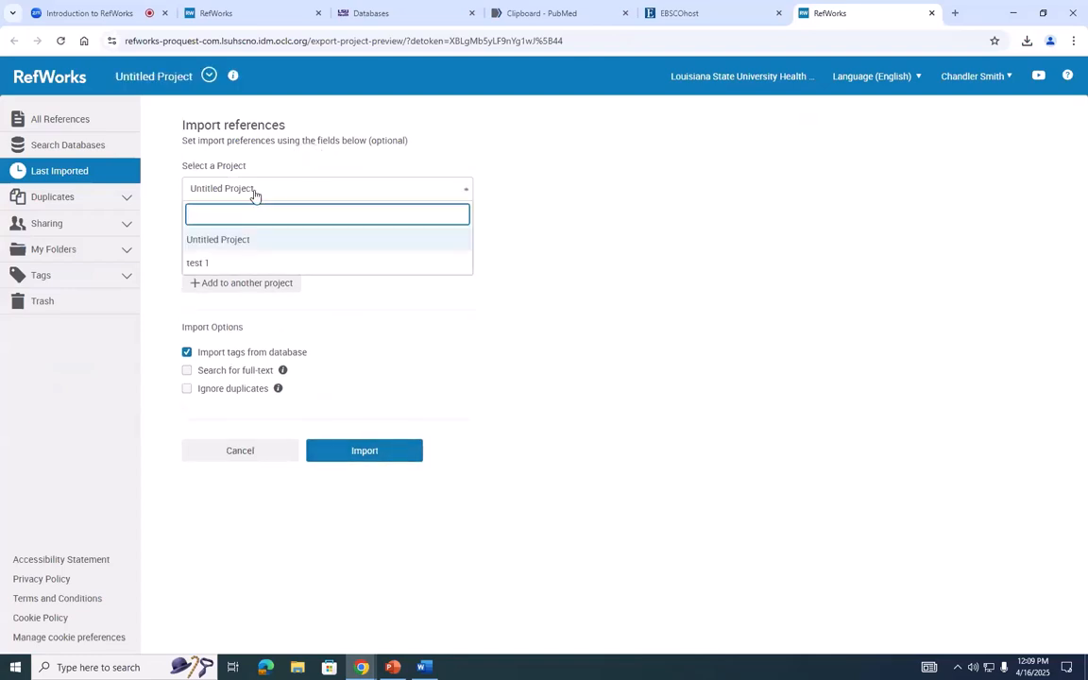
pyautogui.click(585, 224)
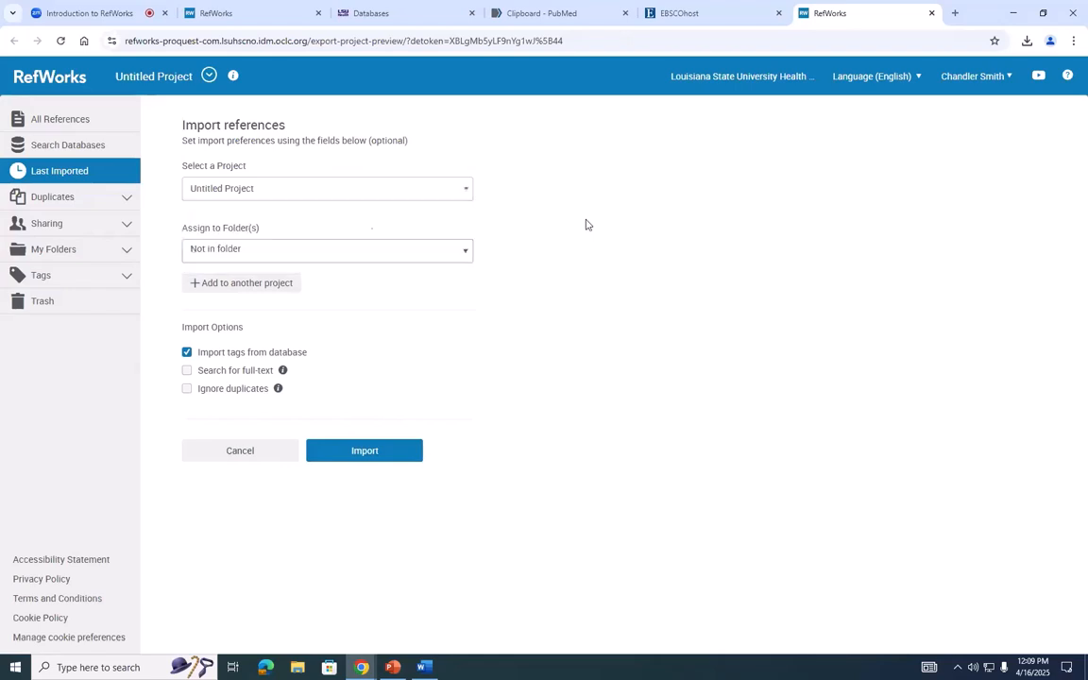
pyautogui.click(409, 462)
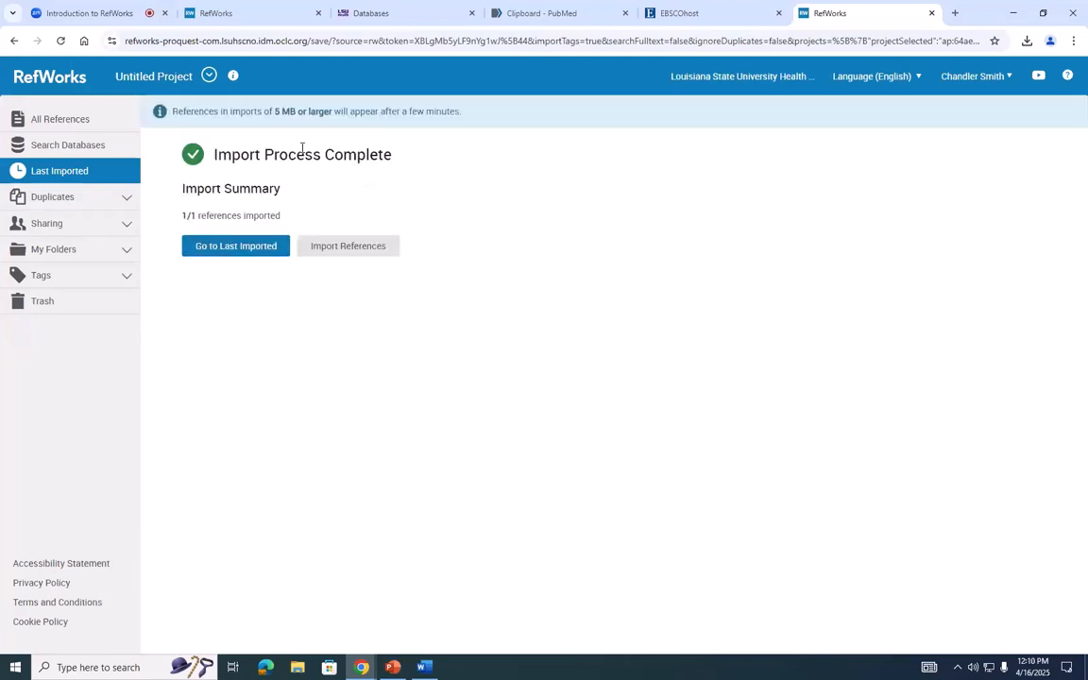
# - Show the last imported references and replace the old RefWorks browser tab with this new one
pyautogui.click(232, 245)
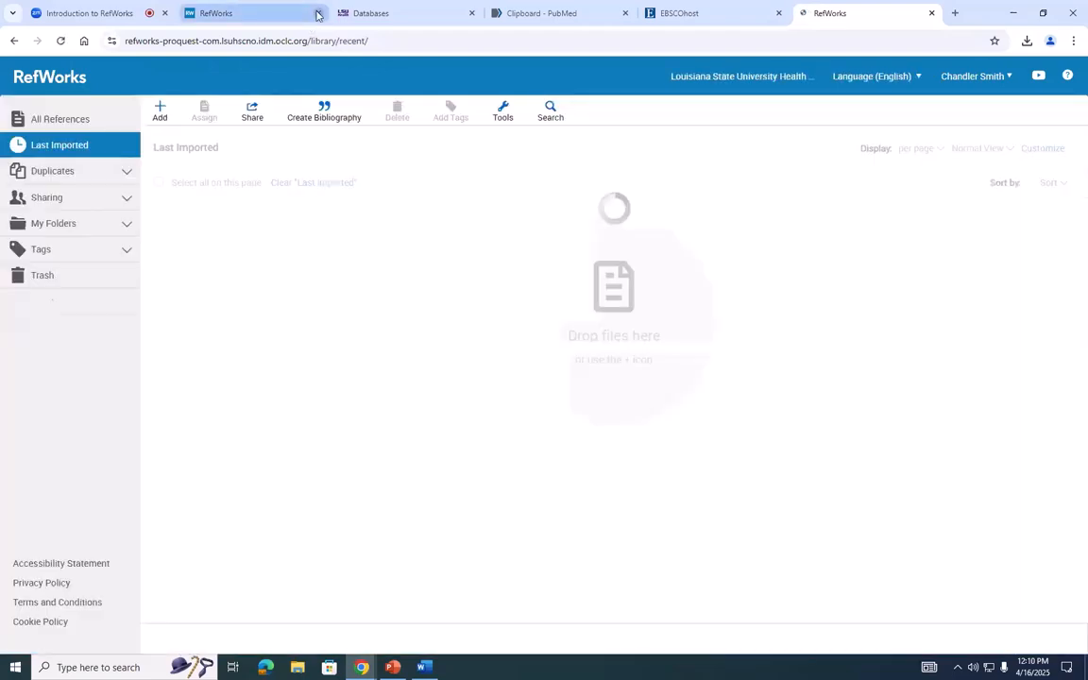
pyautogui.click(318, 14)
pyautogui.moveTo(668, 7); pyautogui.dragTo(236, 12)
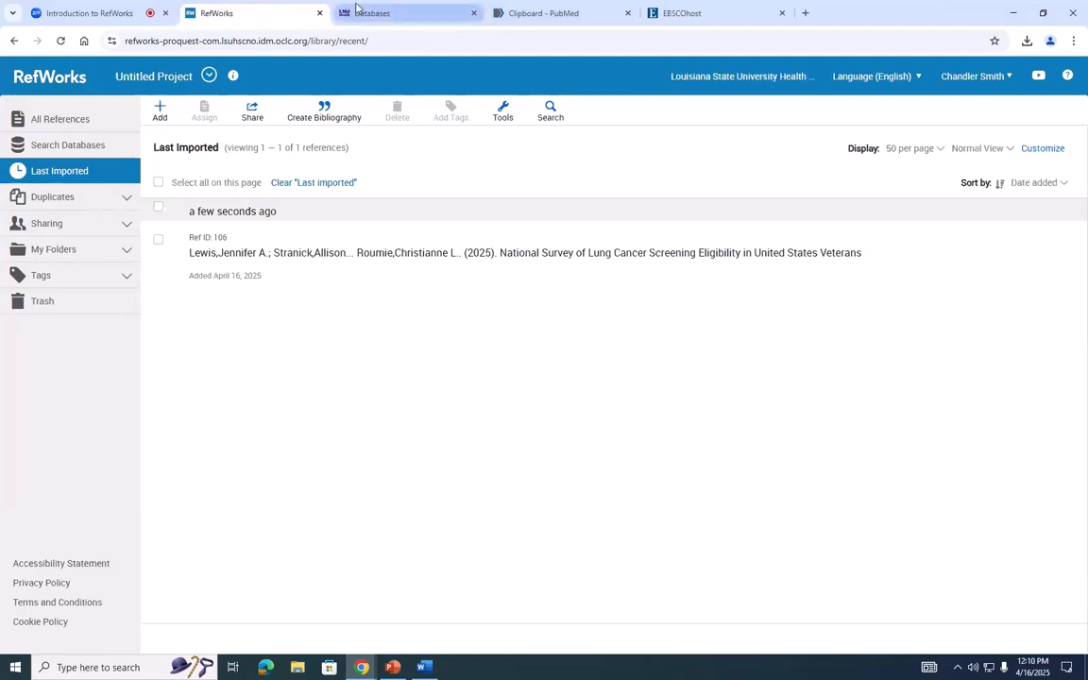
# - Return to the library's Databases page and open Embase from the E list in a new browser tab
pyautogui.click(378, 12)
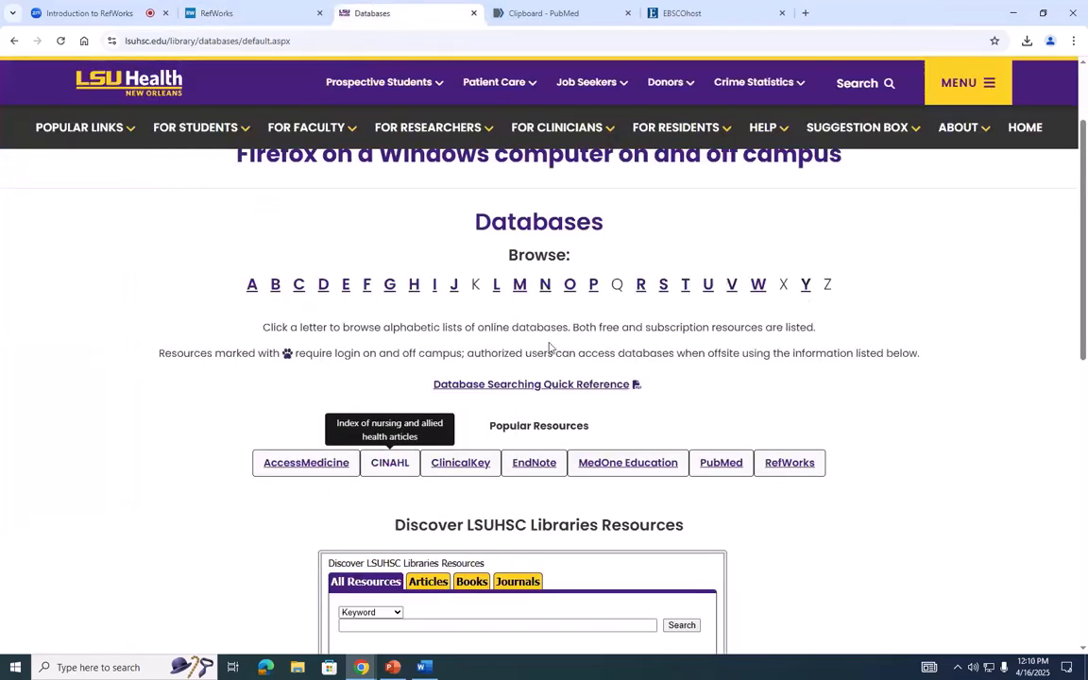
pyautogui.click(347, 284)
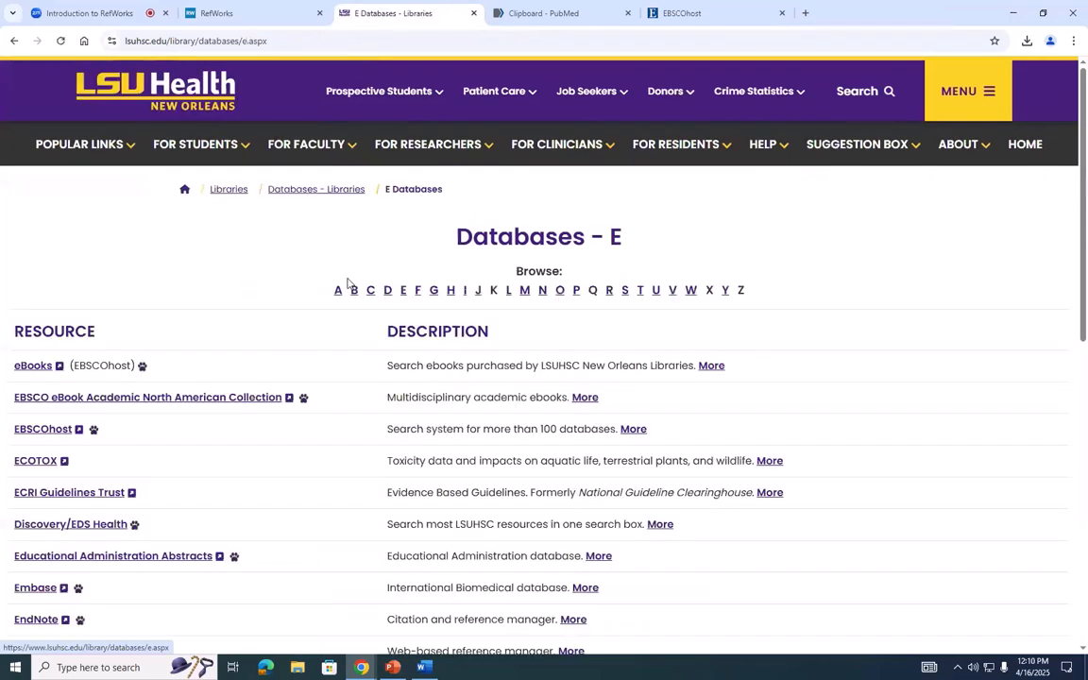
pyautogui.scroll(-2, 347, 284)
pyautogui.rightClick(44, 385)
pyautogui.click(69, 399)
pyautogui.click(552, 13)
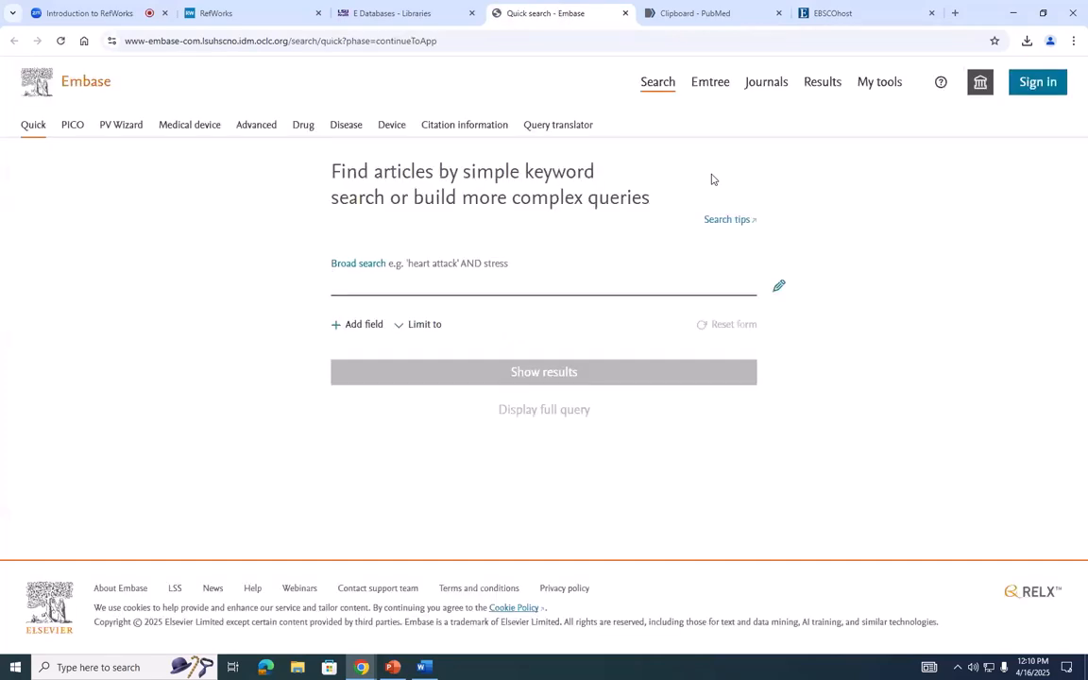
# - Search Embase for "lung cancer" and open the second result, about low tumour interleukin-1β expression
pyautogui.write('lung c')
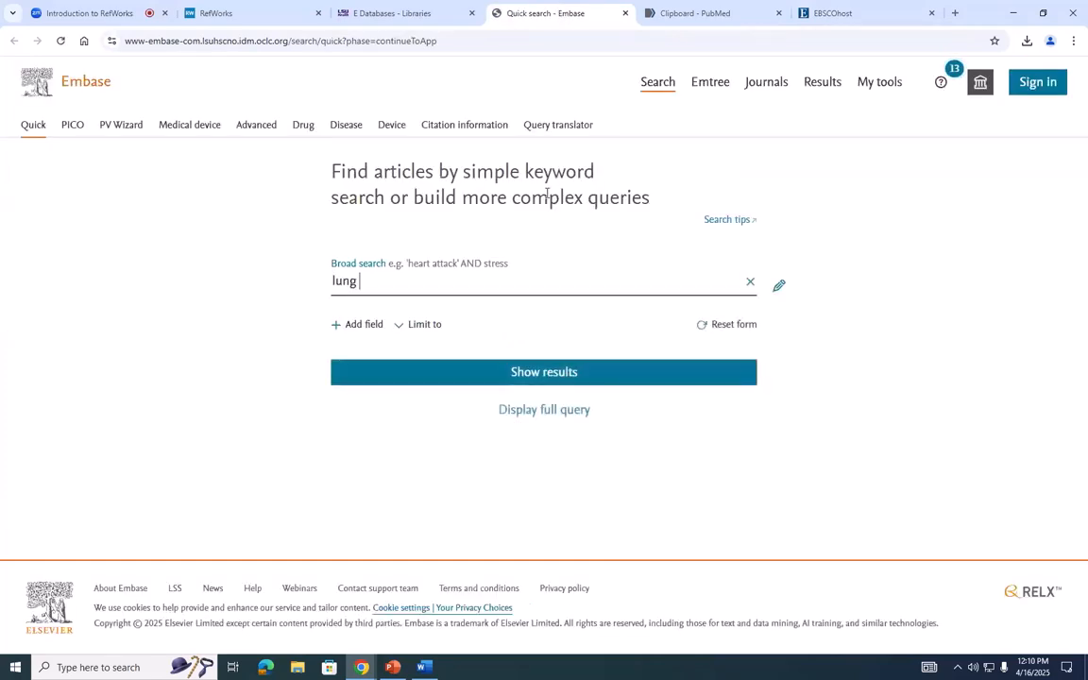
pyautogui.write('ancer')
pyautogui.press('Return')
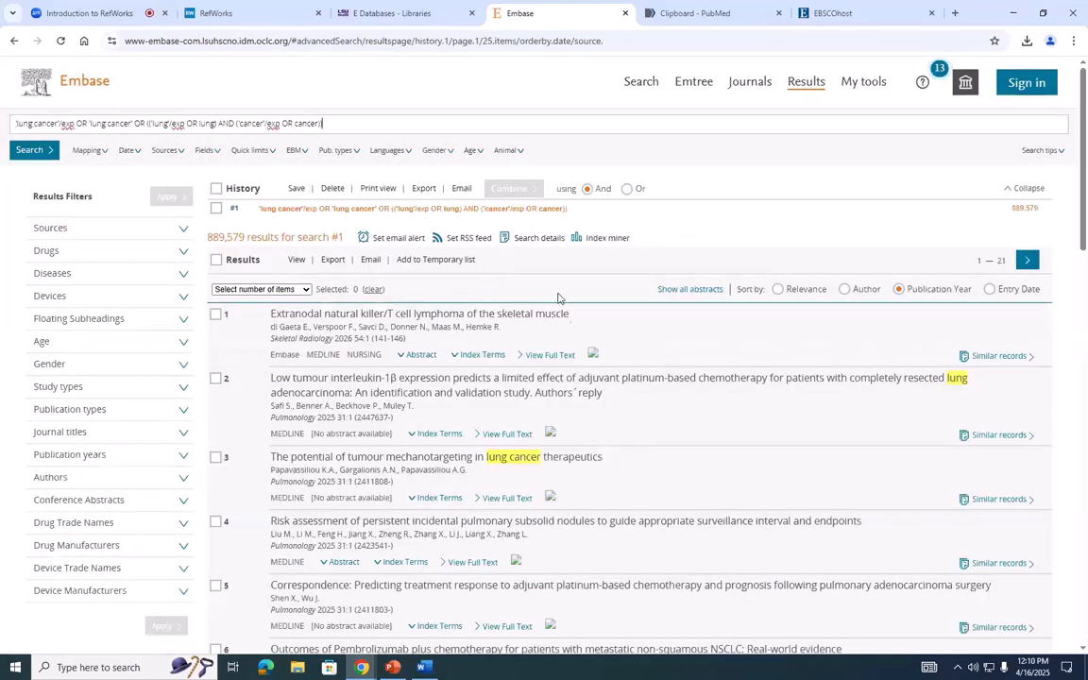
pyautogui.click(451, 386)
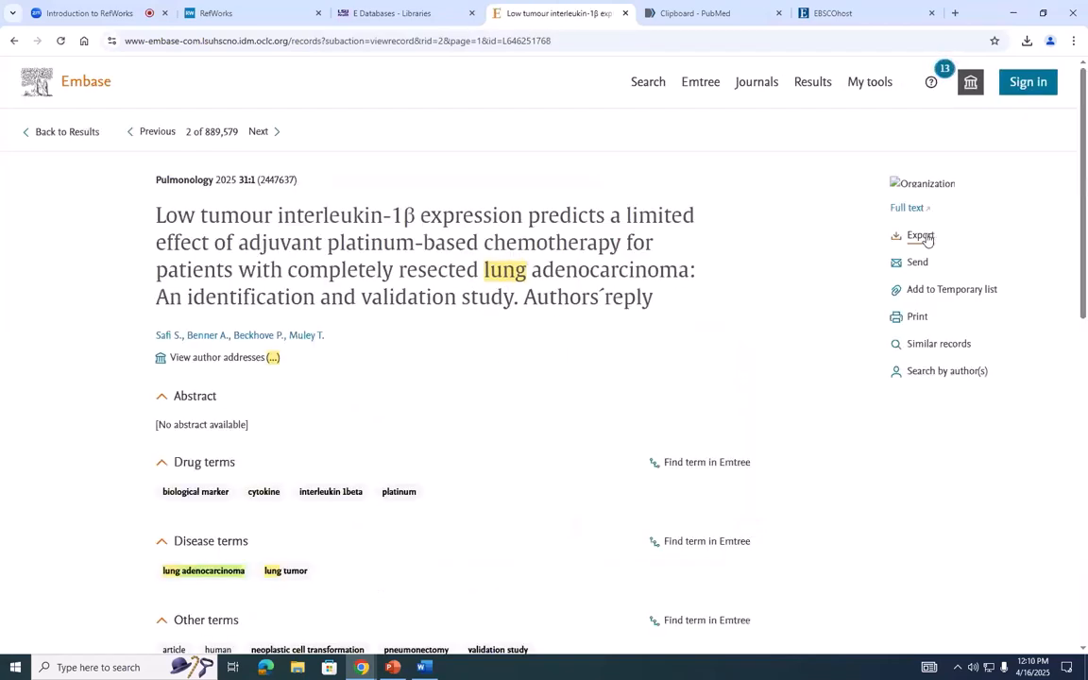
# - Try to submit the Embase record to RefWorks using RefWorks Direct Export, and close the resulting browser tabs
pyautogui.click(919, 236)
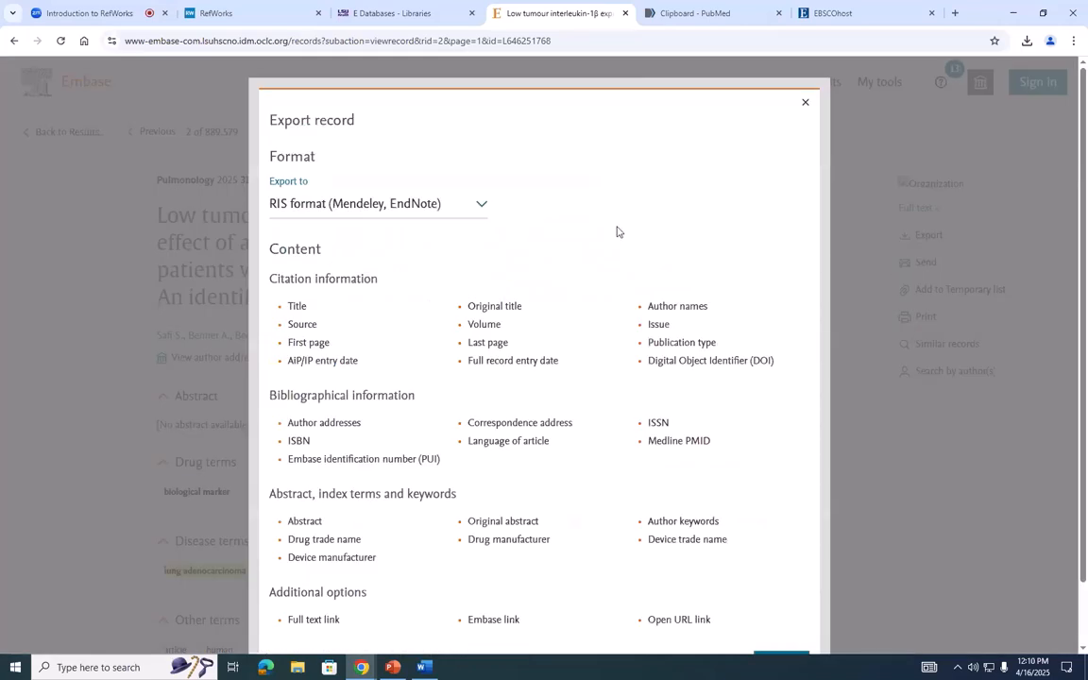
pyautogui.click(461, 206)
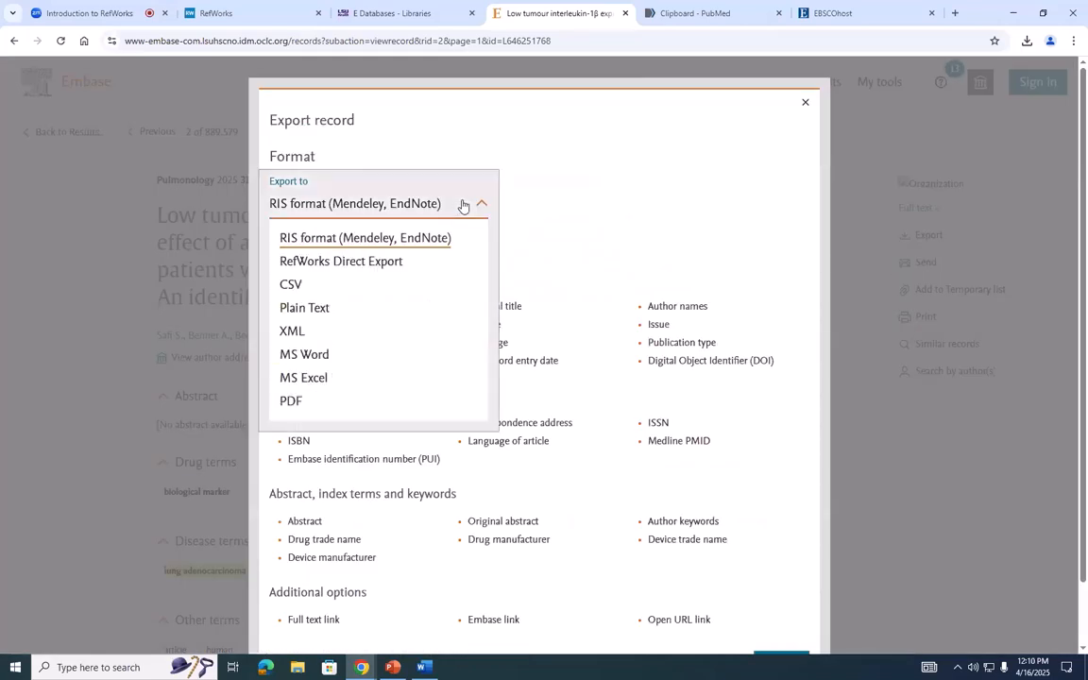
pyautogui.click(358, 265)
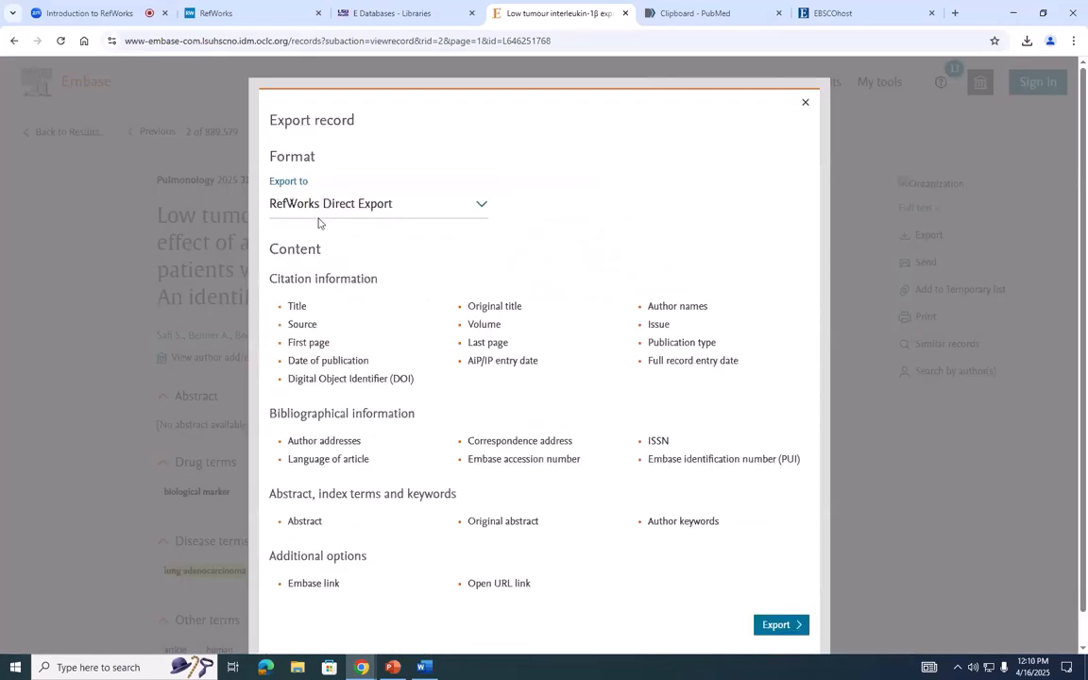
pyautogui.click(774, 626)
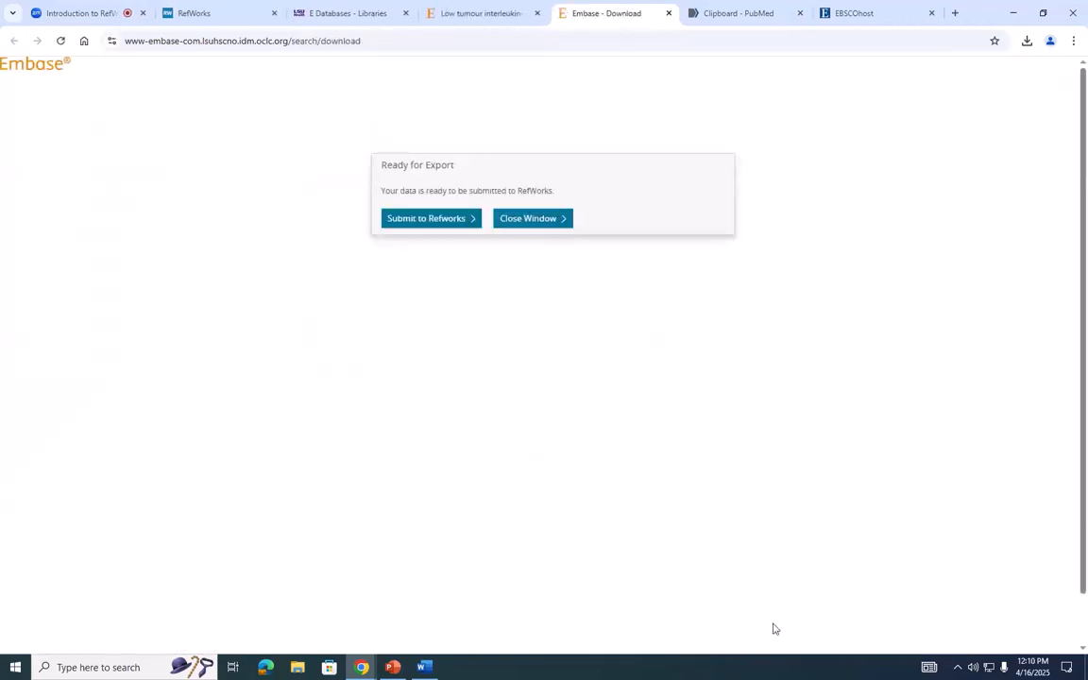
pyautogui.click(407, 223)
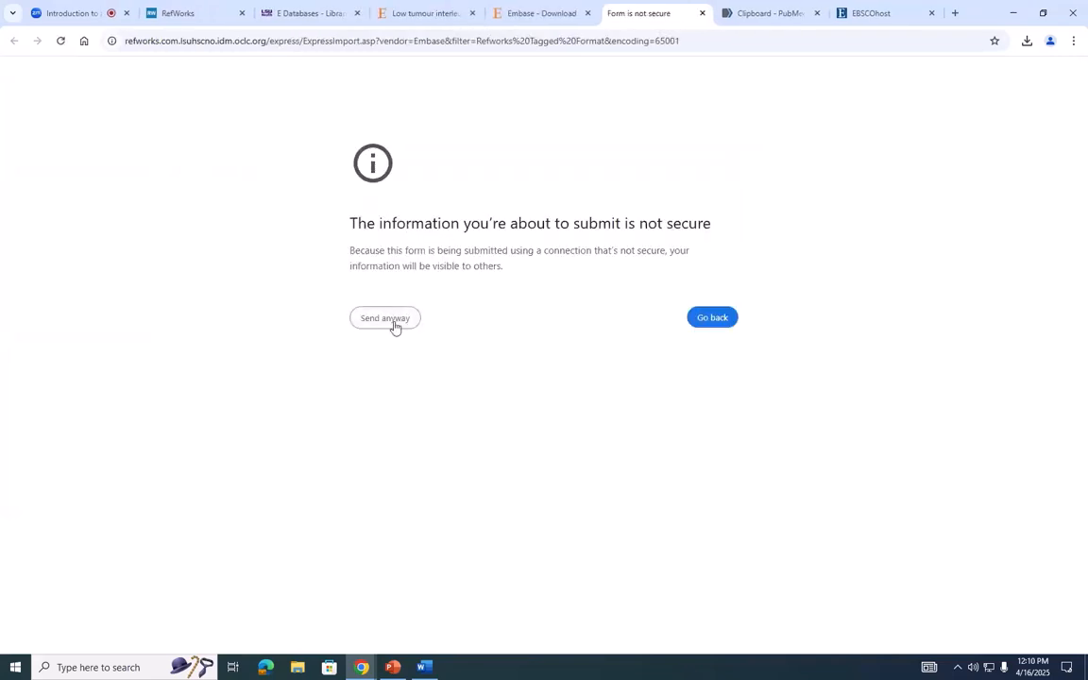
pyautogui.click(403, 318)
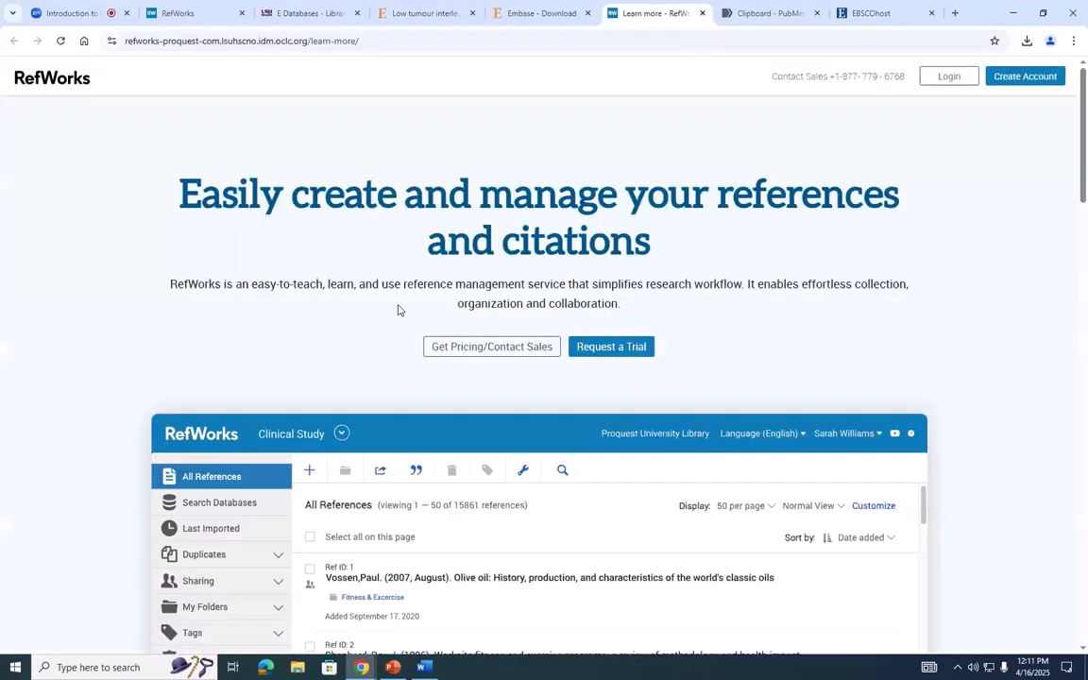
pyautogui.click(702, 14)
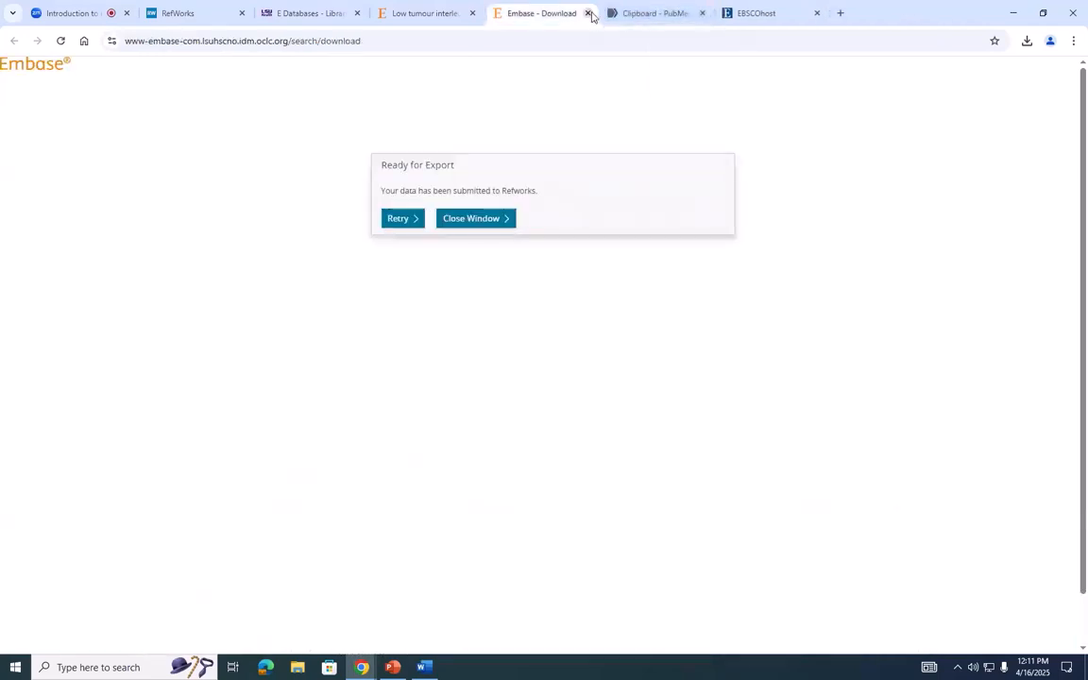
pyautogui.click(587, 13)
# - Export the Embase record in RIS format (Mendeley, EndNote), download the file and close the download tab
pyautogui.click(458, 7)
pyautogui.click(901, 237)
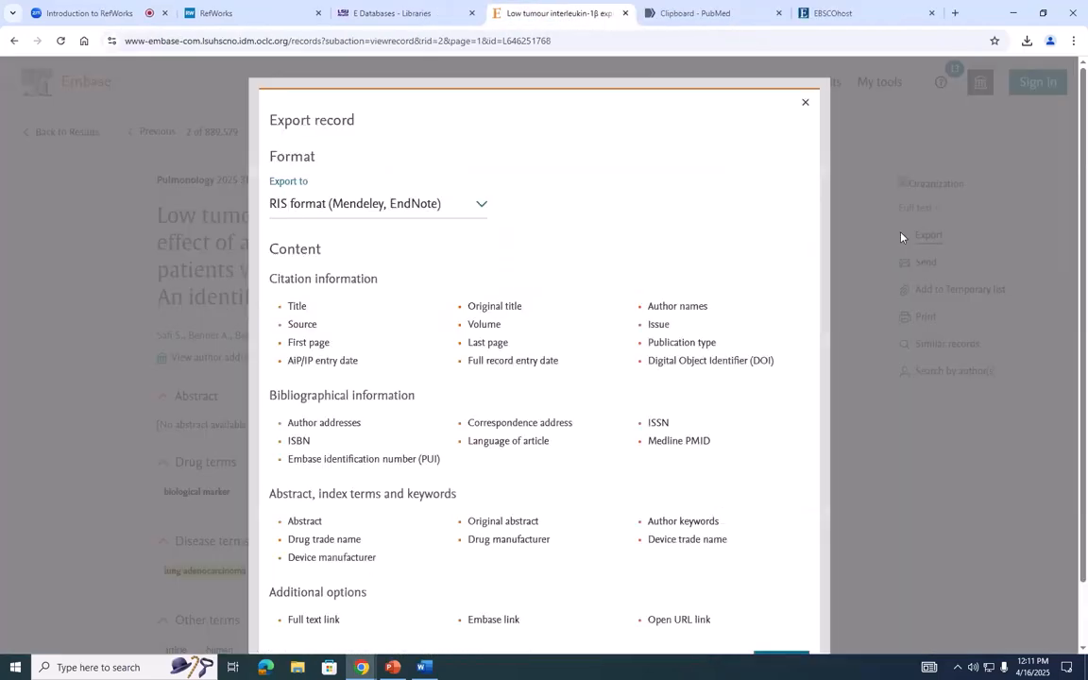
pyautogui.click(366, 211)
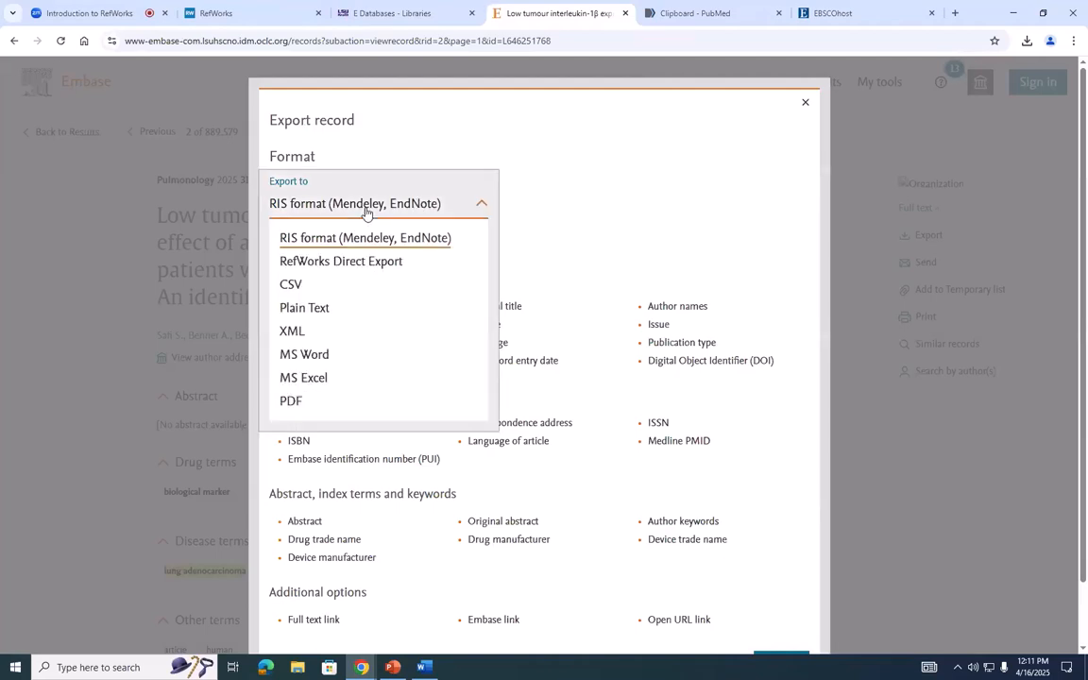
pyautogui.click(366, 212)
pyautogui.scroll(-1, 451, 236)
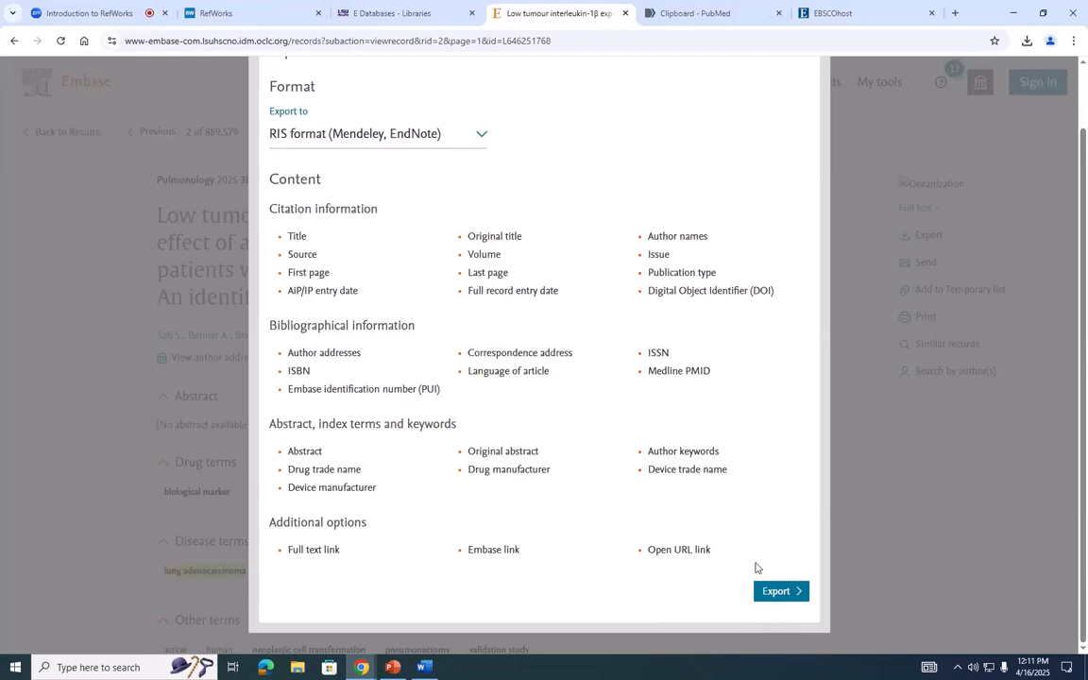
pyautogui.click(777, 593)
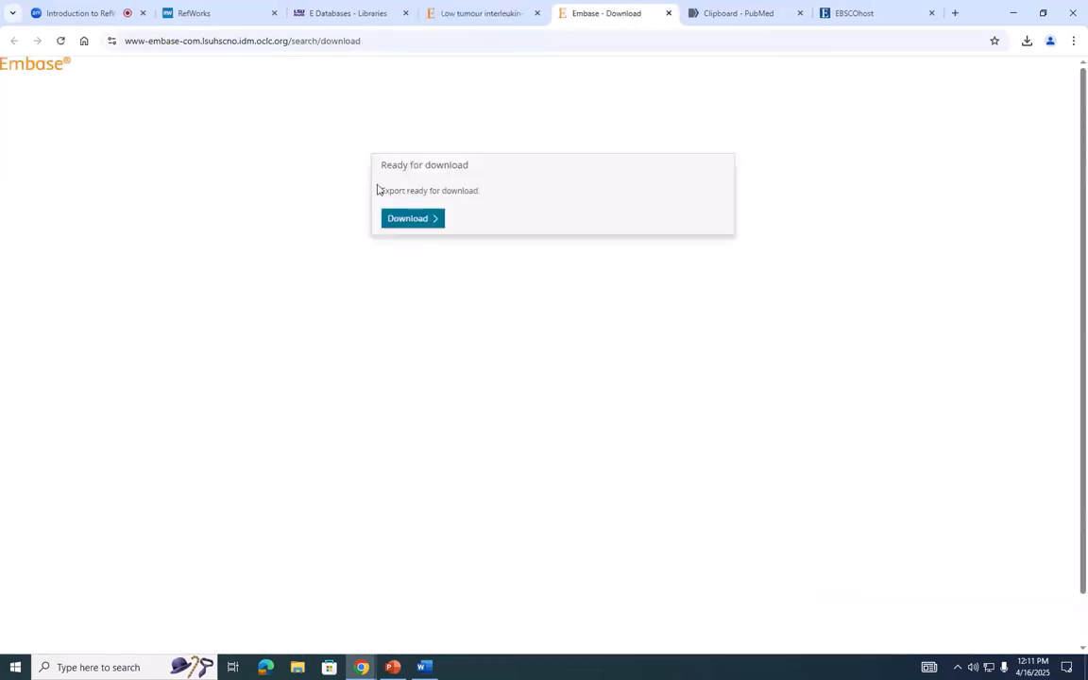
pyautogui.click(408, 222)
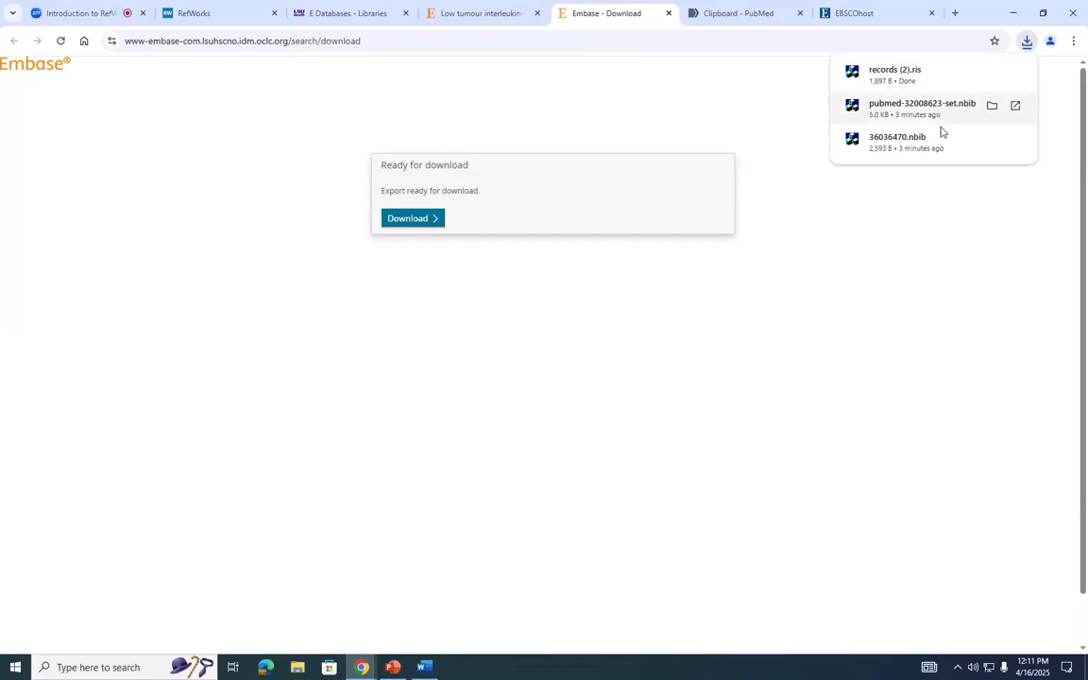
pyautogui.click(670, 13)
# - Return to the library's database list and open ProQuest Nursing and Allied Health Premium from the P list in a new browser tab
pyautogui.click(351, 6)
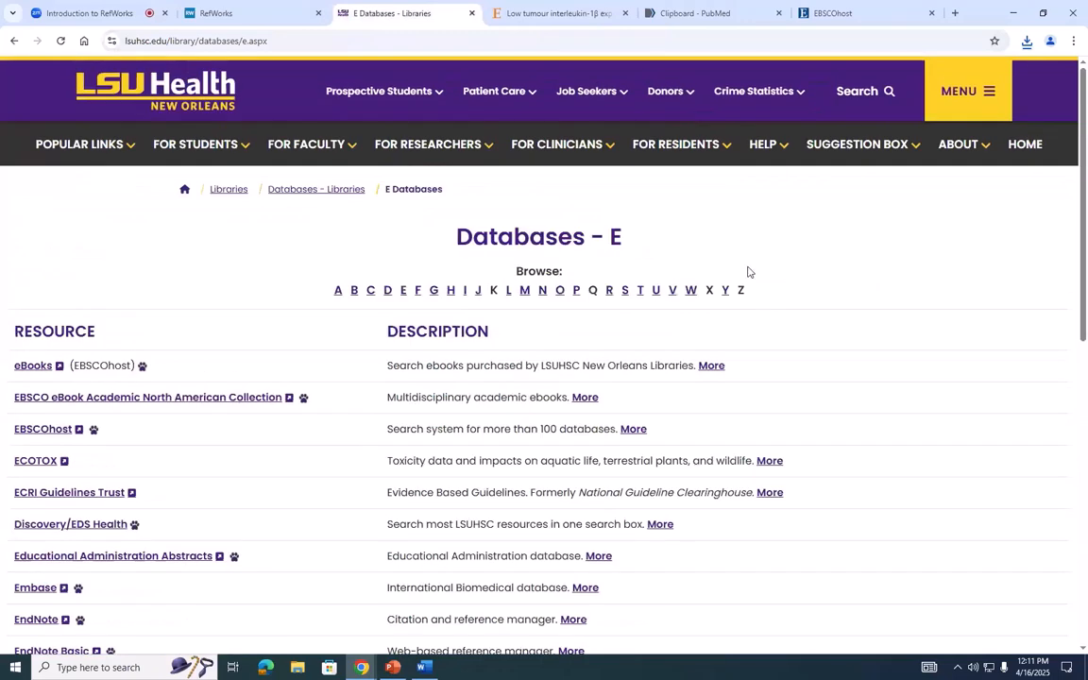
pyautogui.click(577, 292)
pyautogui.scroll(-2, 285, 260)
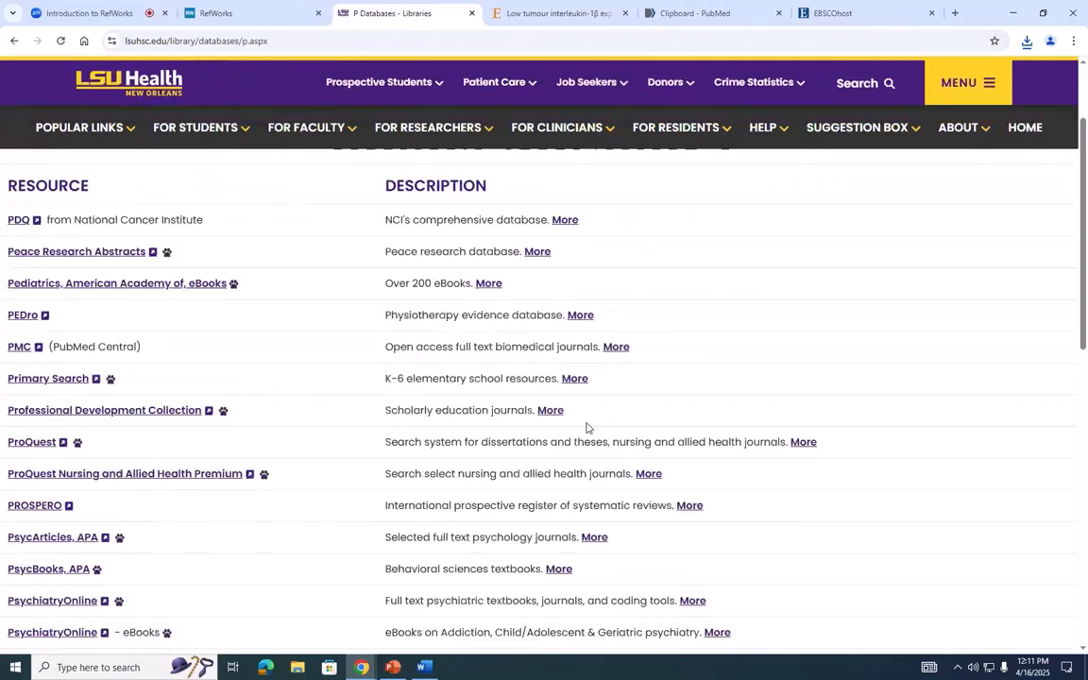
pyautogui.rightClick(195, 474)
pyautogui.click(217, 490)
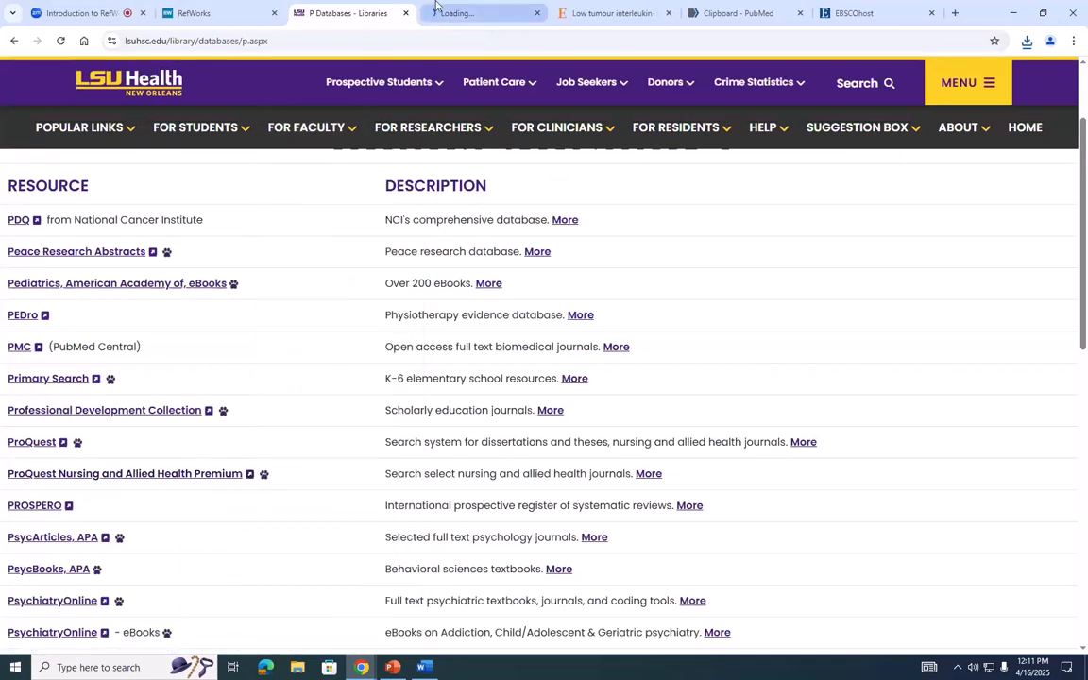
# - Search ProQuest's Nursing & Allied Health Collection for "lung cancer" and open the first result, about the atmospheric environment and lung cancer incidence in China
pyautogui.click(436, 8)
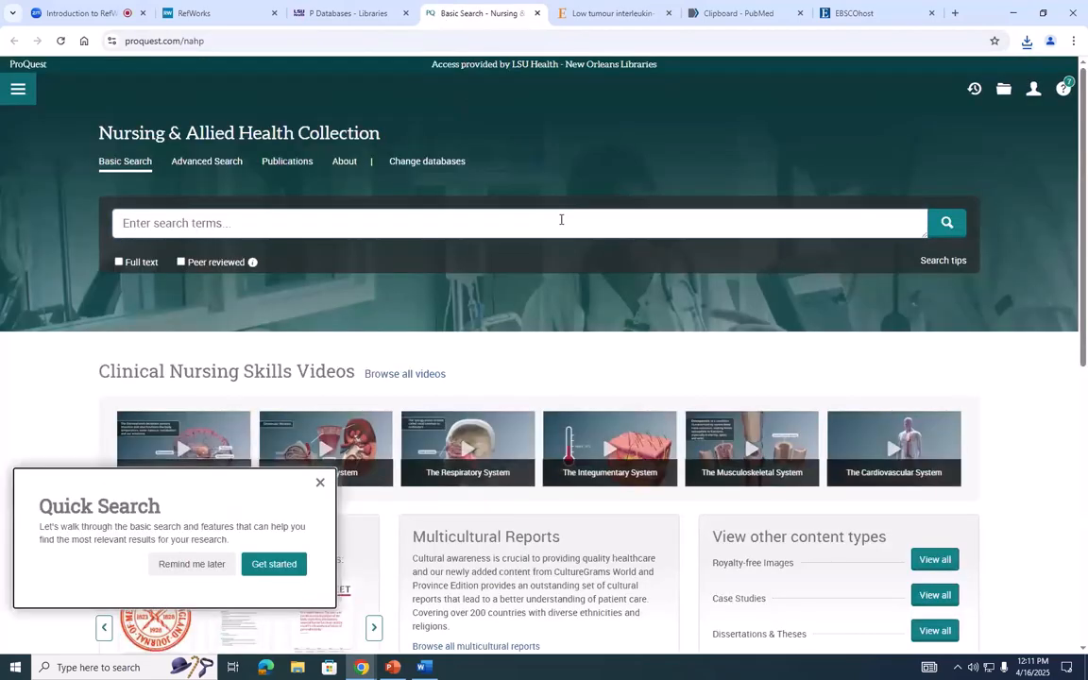
pyautogui.scroll(-6, 561, 219)
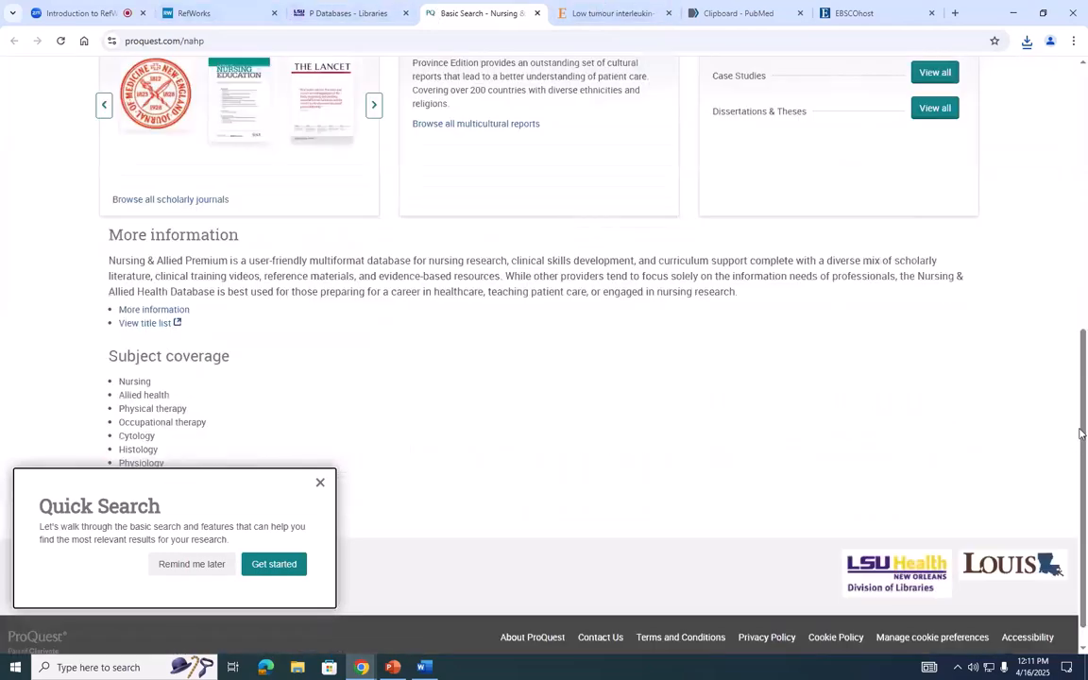
pyautogui.scroll(6, 821, 312)
pyautogui.click(647, 188)
pyautogui.write('lung cancer')
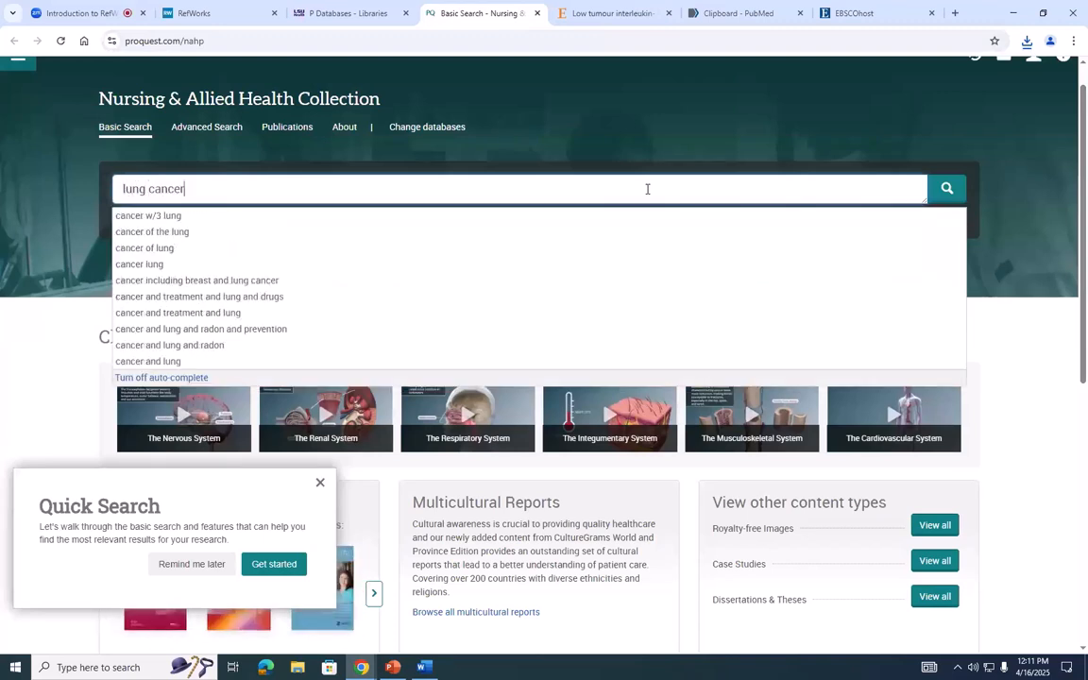
pyautogui.press('Return')
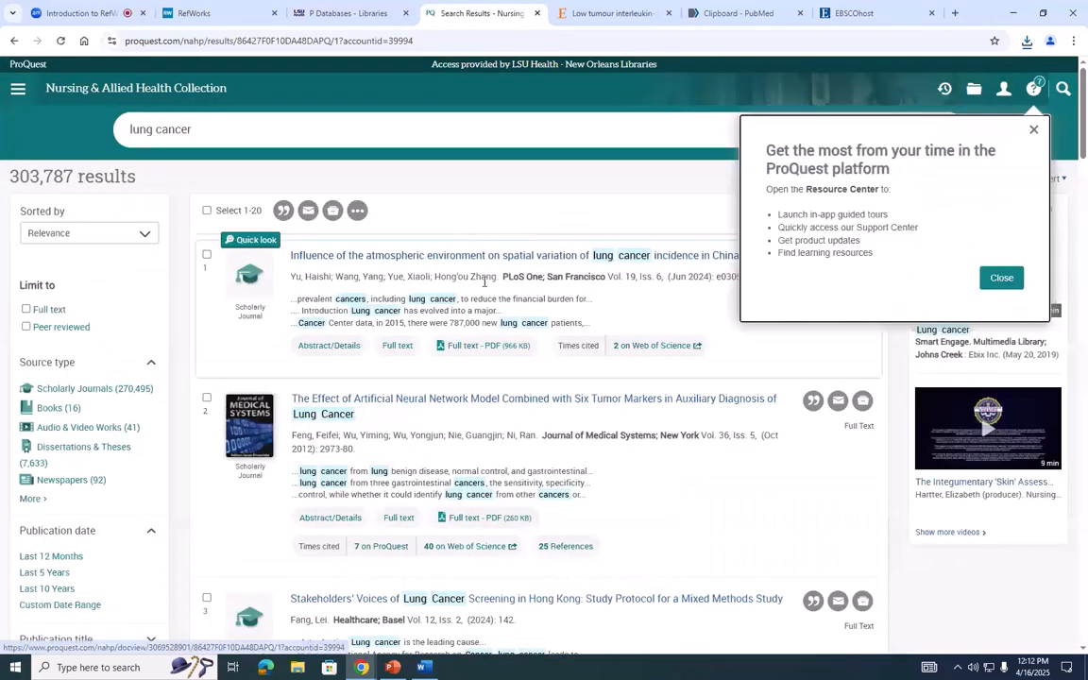
pyautogui.click(1035, 132)
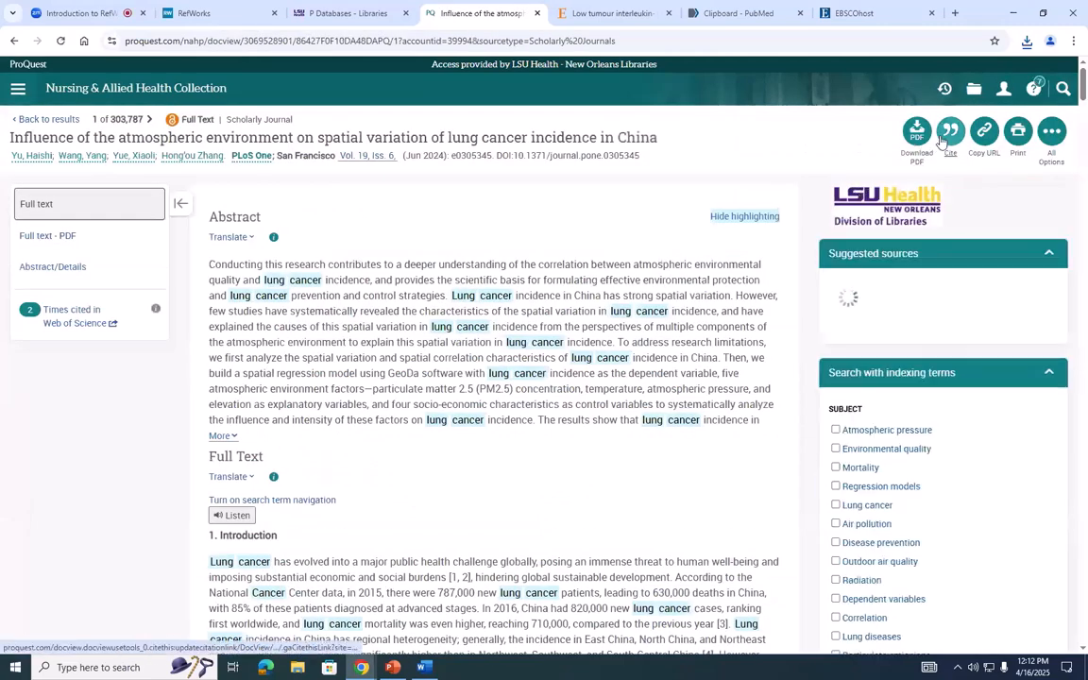
# - Export the ProQuest article's citation to RefWorks with the content set to Citation & Abstract Only
pyautogui.click(951, 134)
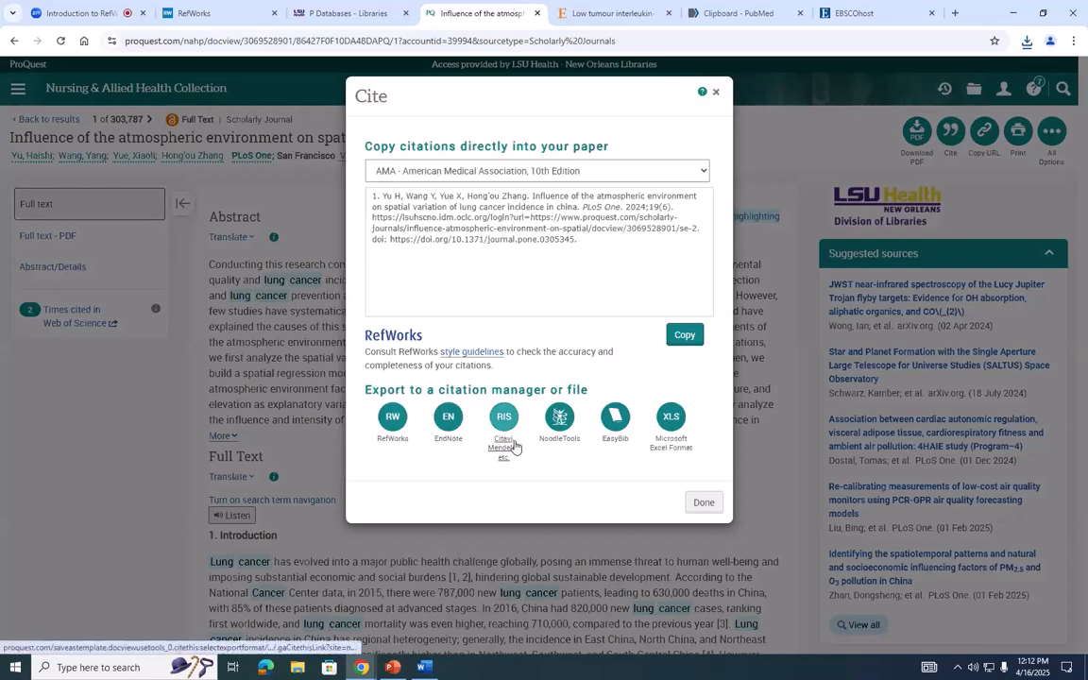
pyautogui.click(404, 434)
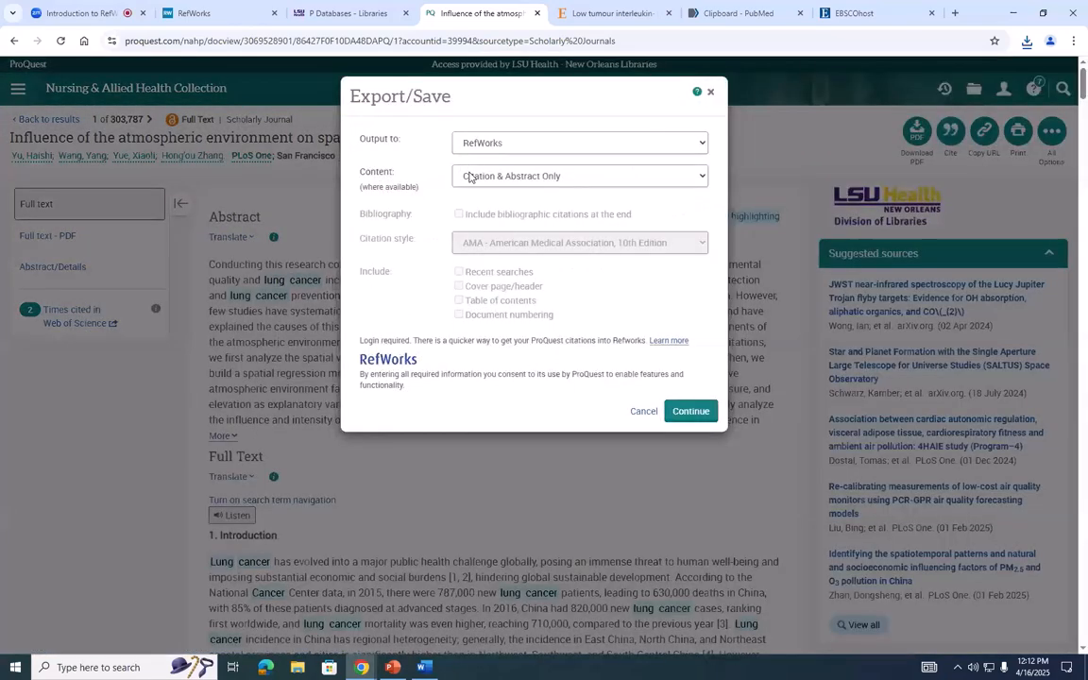
pyautogui.click(497, 178)
pyautogui.click(499, 184)
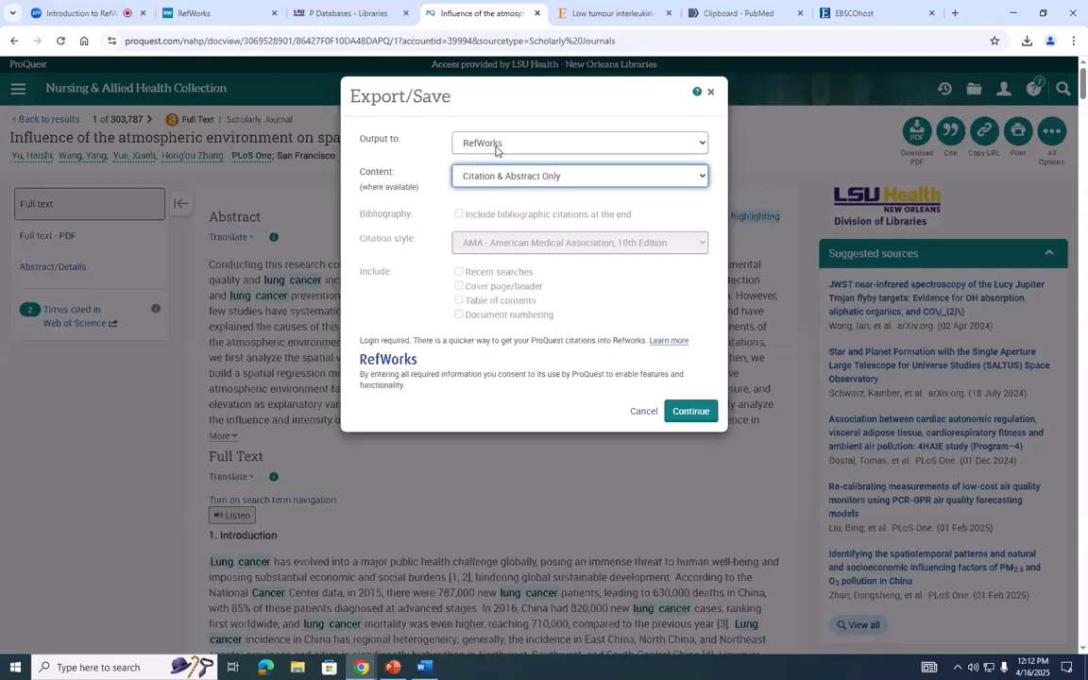
pyautogui.click(690, 412)
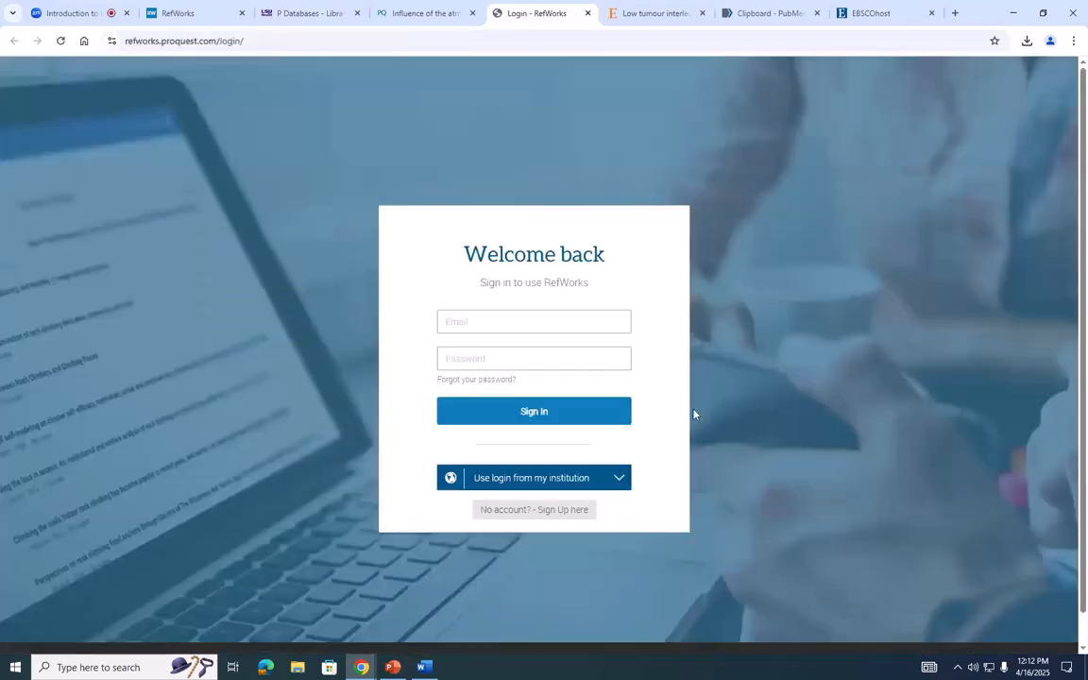
# - Sign in to RefWorks with the account e-mail and password
pyautogui.click(524, 318)
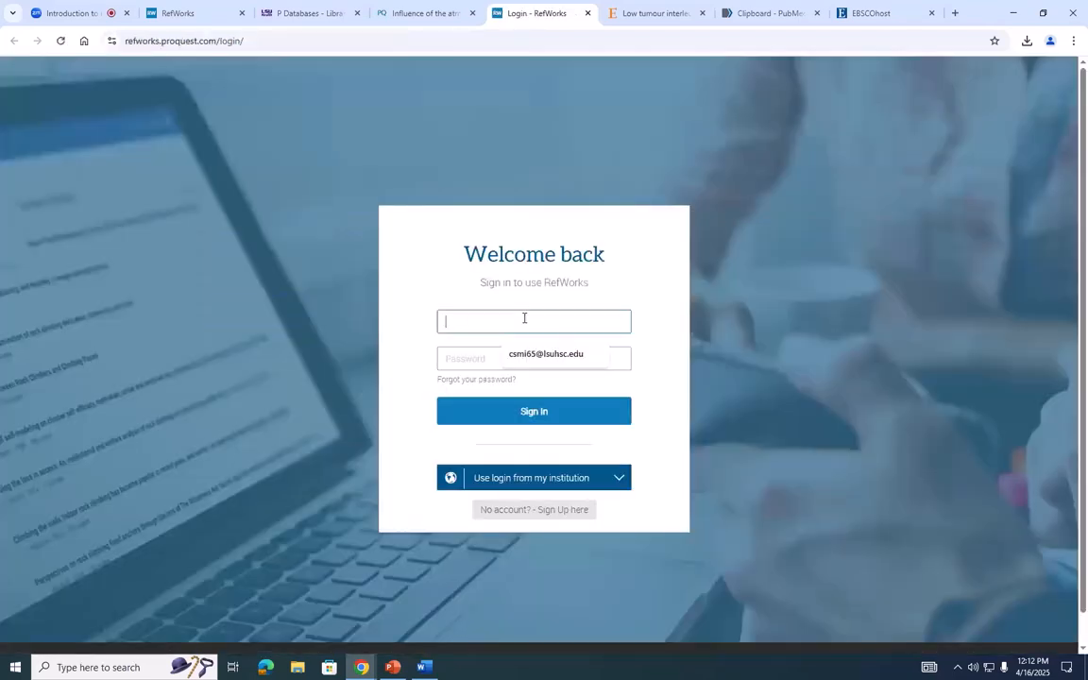
pyautogui.click(526, 357)
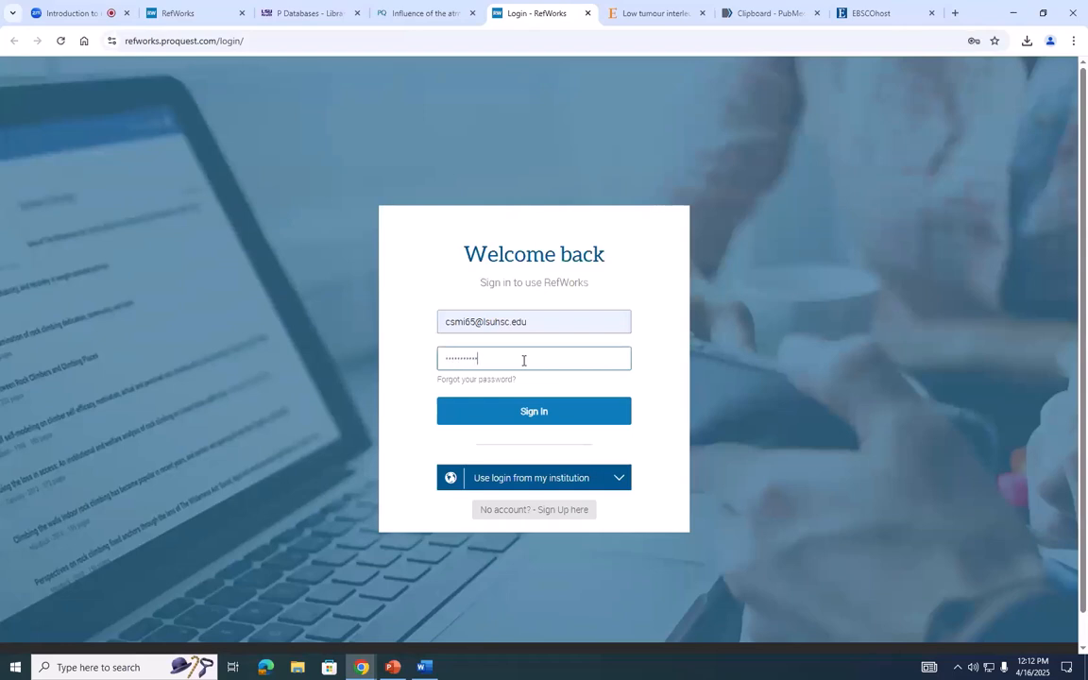
pyautogui.press('Return')
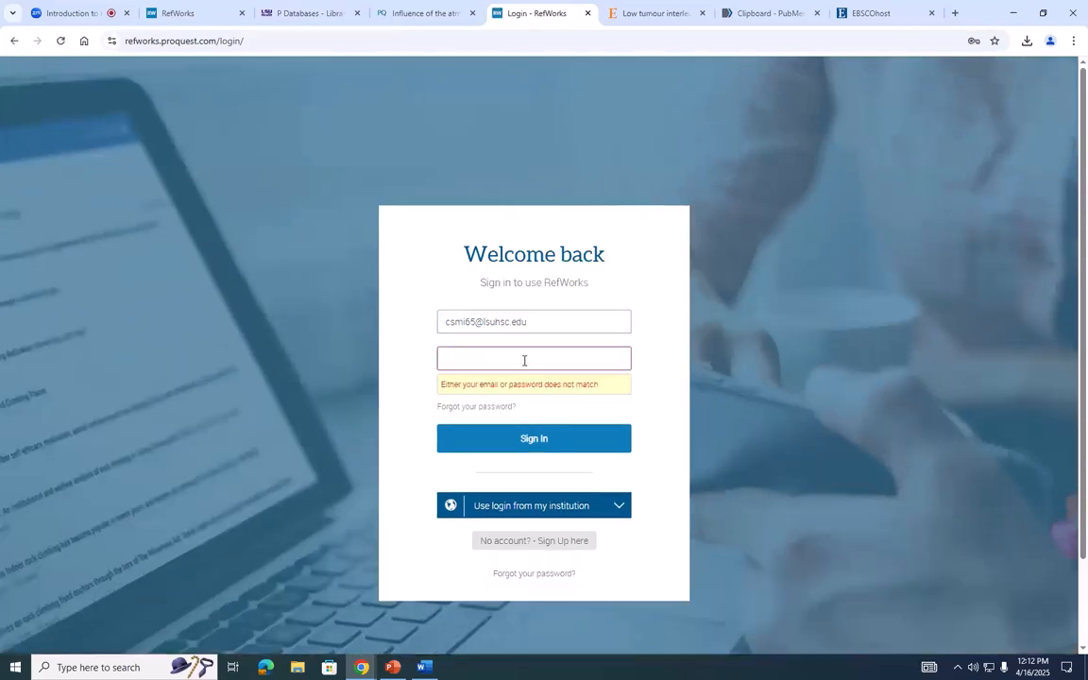
pyautogui.press('Return')
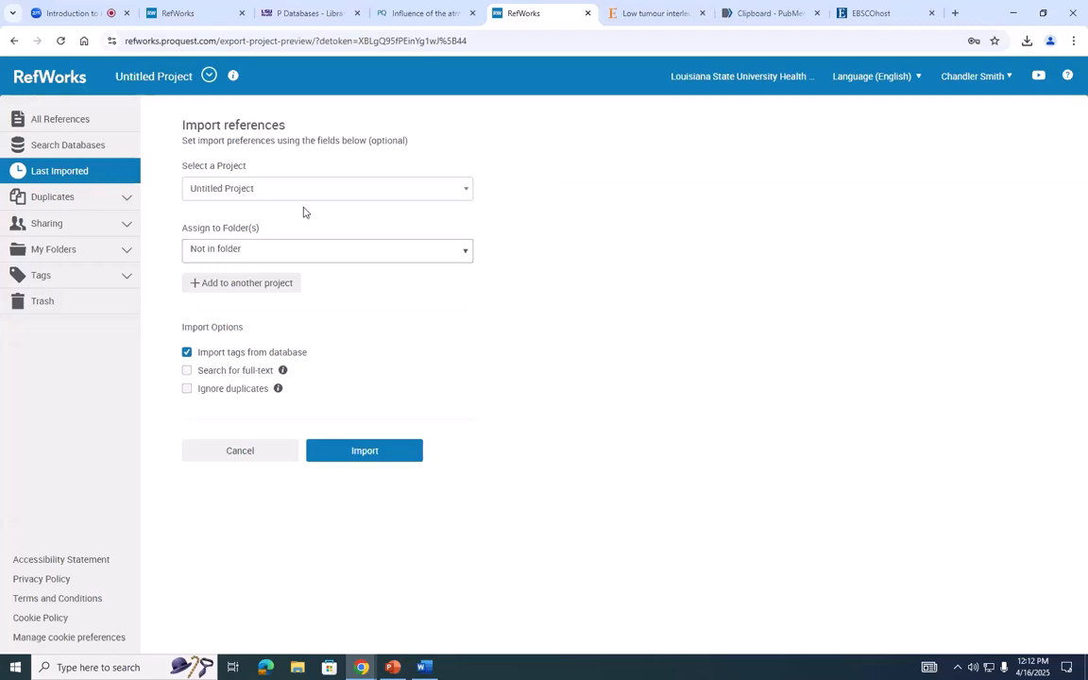
# - Import the ProQuest reference into Untitled Project without a folder, show the last imported references and close the older RefWorks tab
pyautogui.click(365, 452)
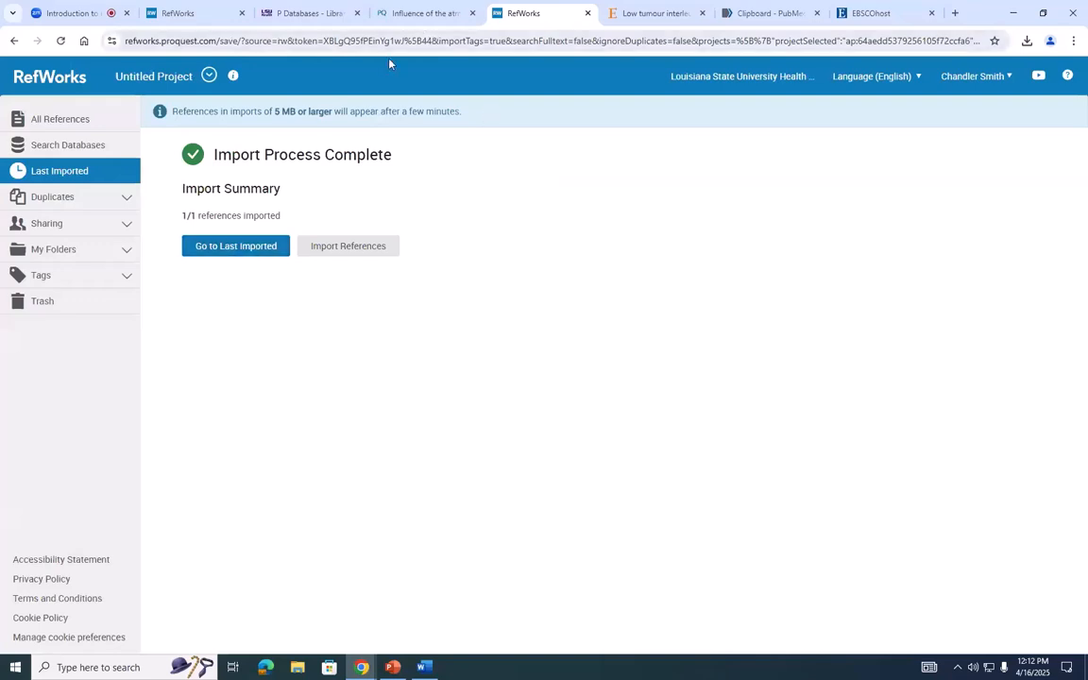
pyautogui.click(235, 246)
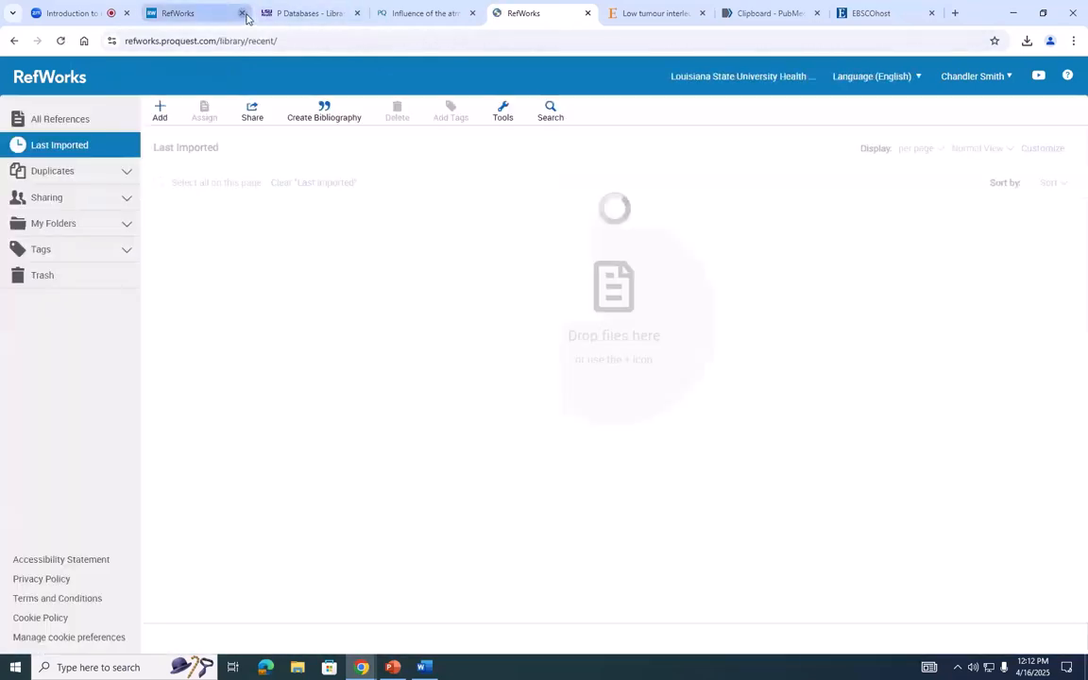
pyautogui.click(243, 13)
pyautogui.click(746, 103)
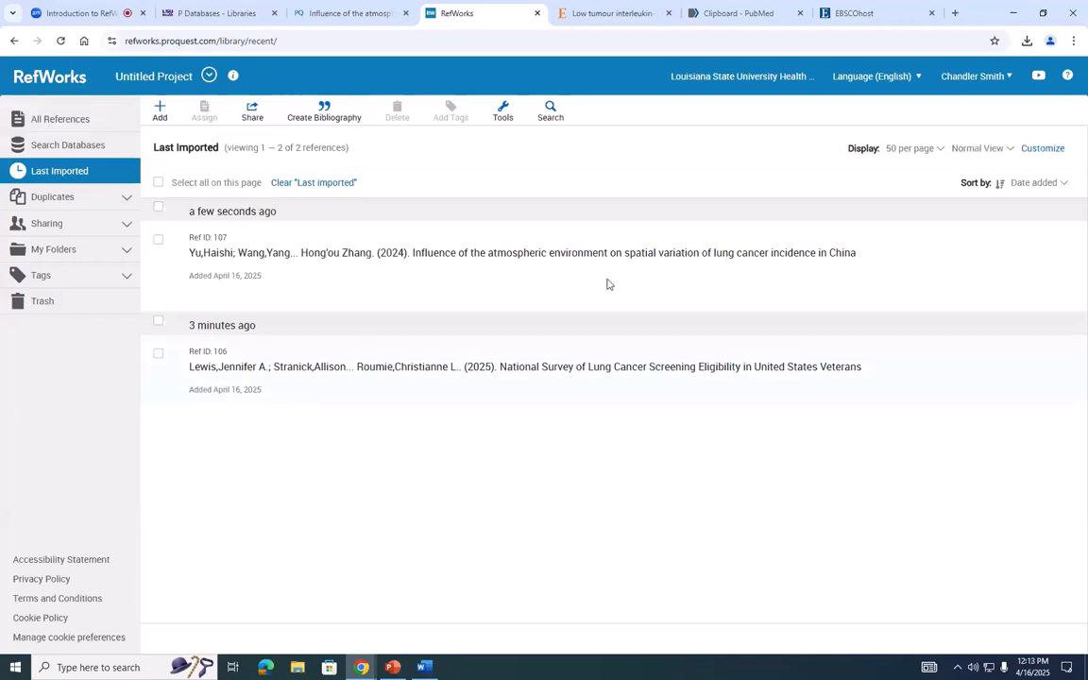
# - Import the downloaded PubMed file 36036470.nbib into RefWorks as NLM PubMed, not in a folder, and go to the last imported references
pyautogui.click(297, 667)
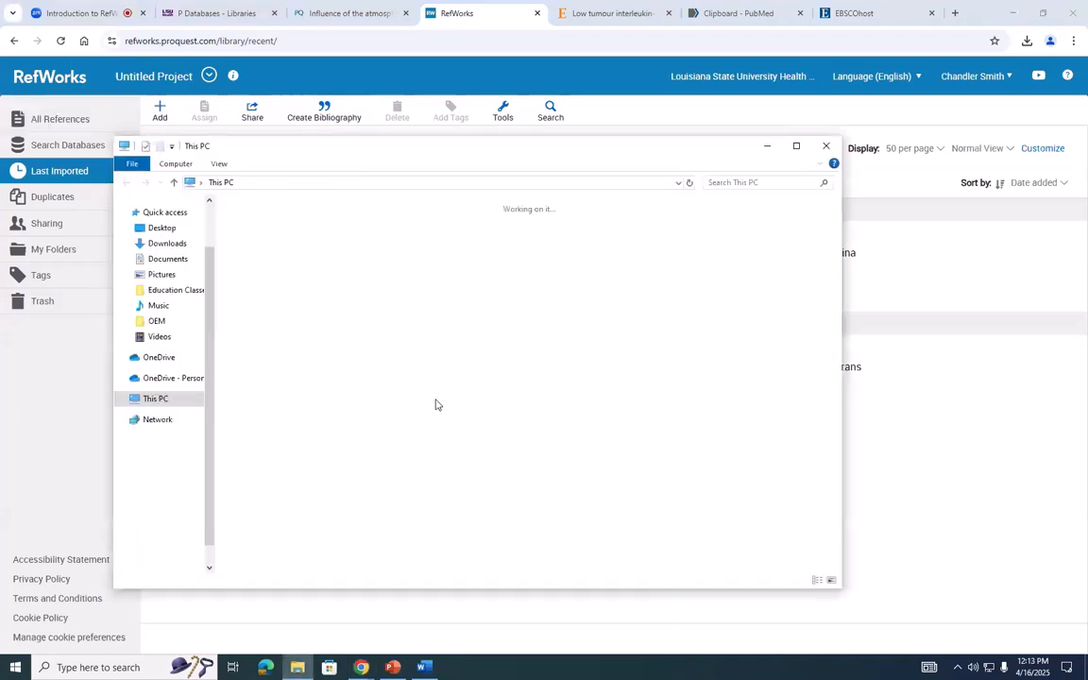
pyautogui.click(824, 149)
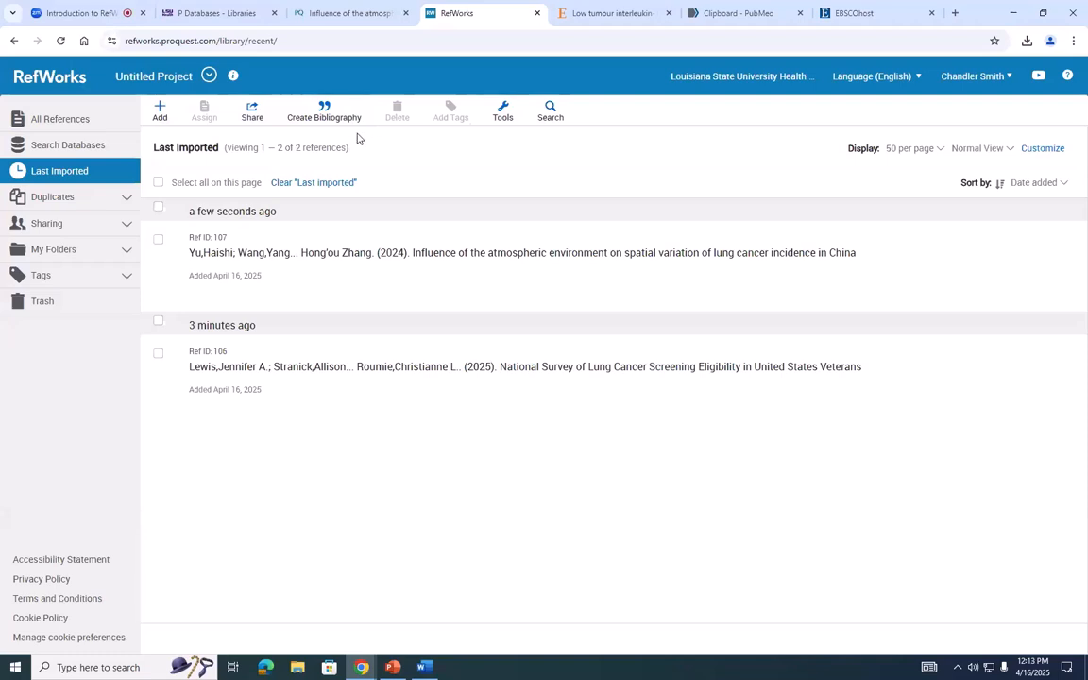
pyautogui.click(159, 110)
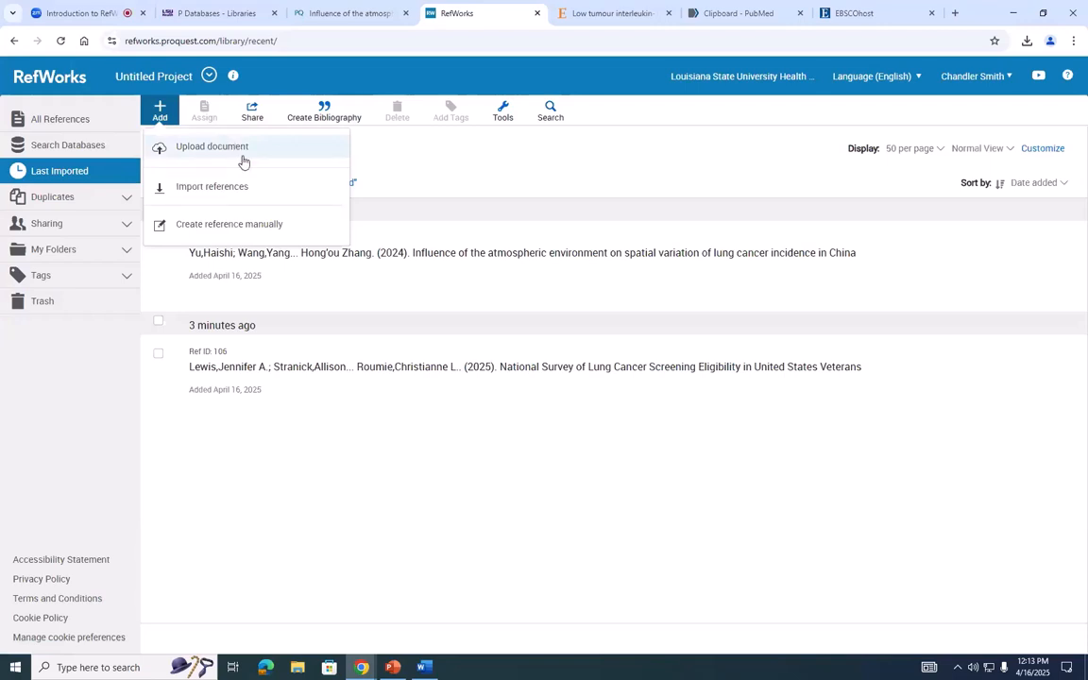
pyautogui.click(219, 184)
pyautogui.click(464, 363)
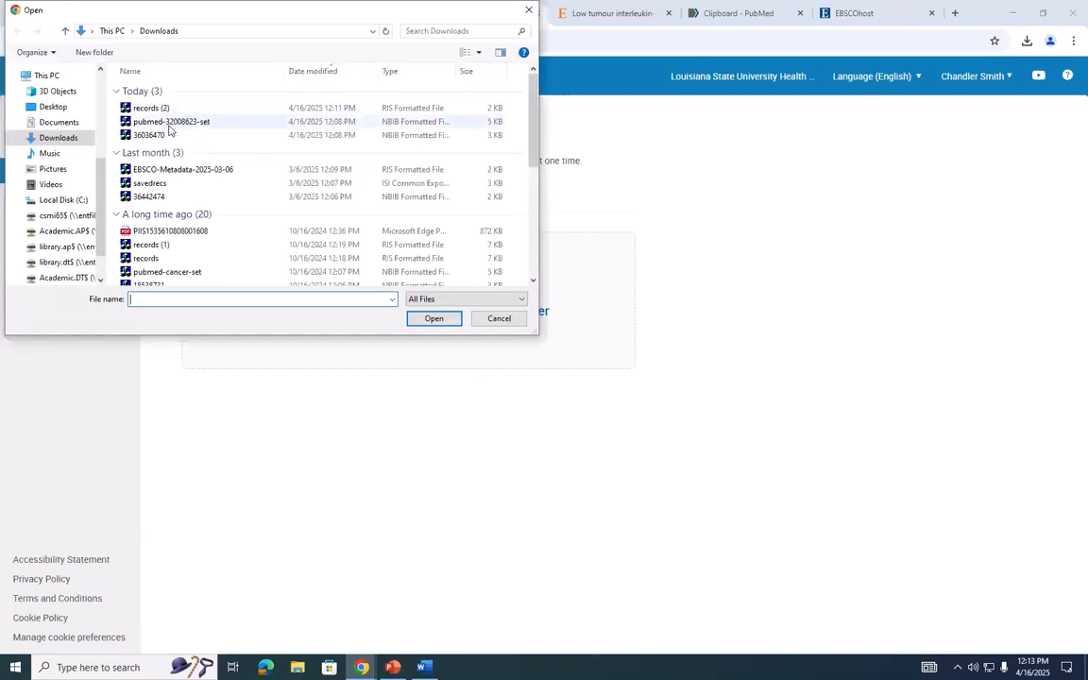
pyautogui.click(161, 135)
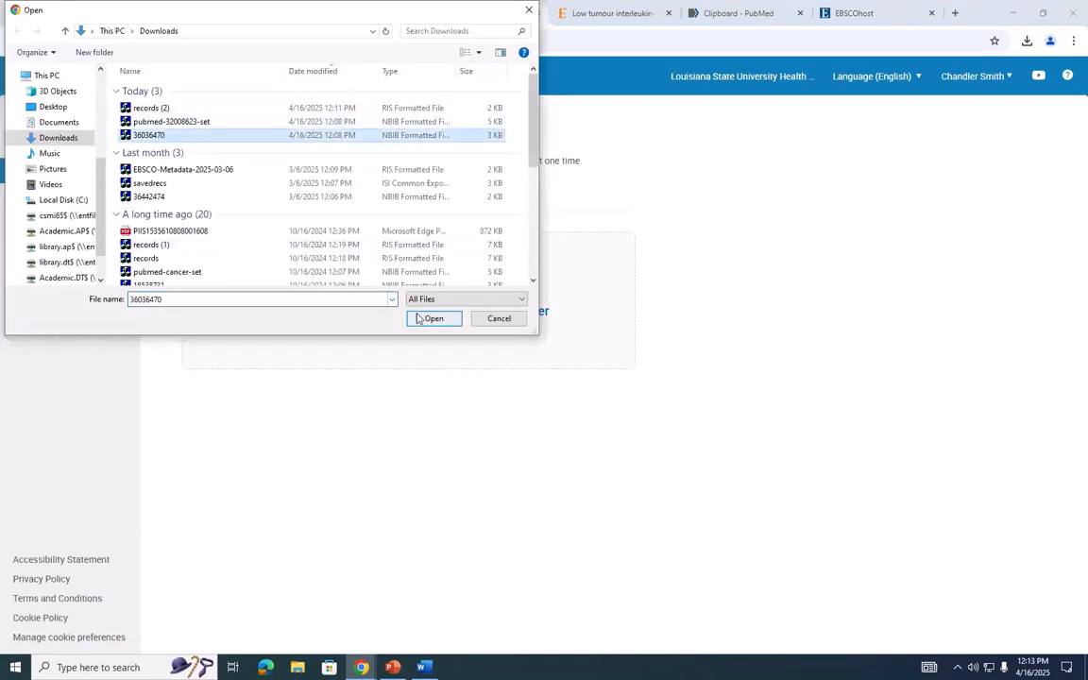
pyautogui.click(420, 319)
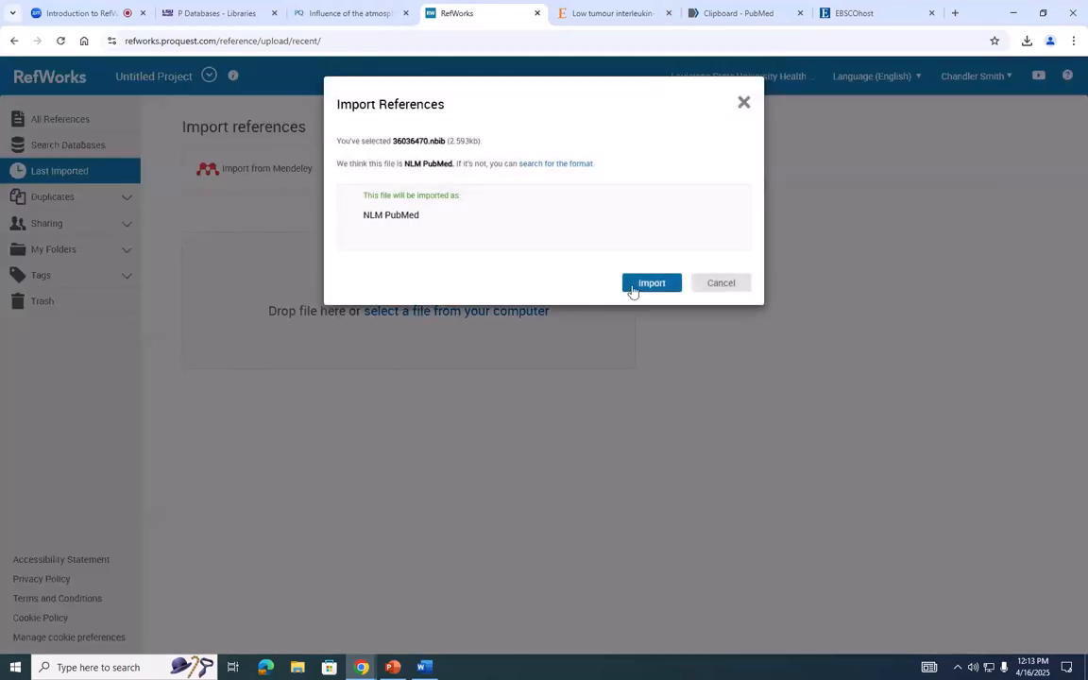
pyautogui.click(633, 289)
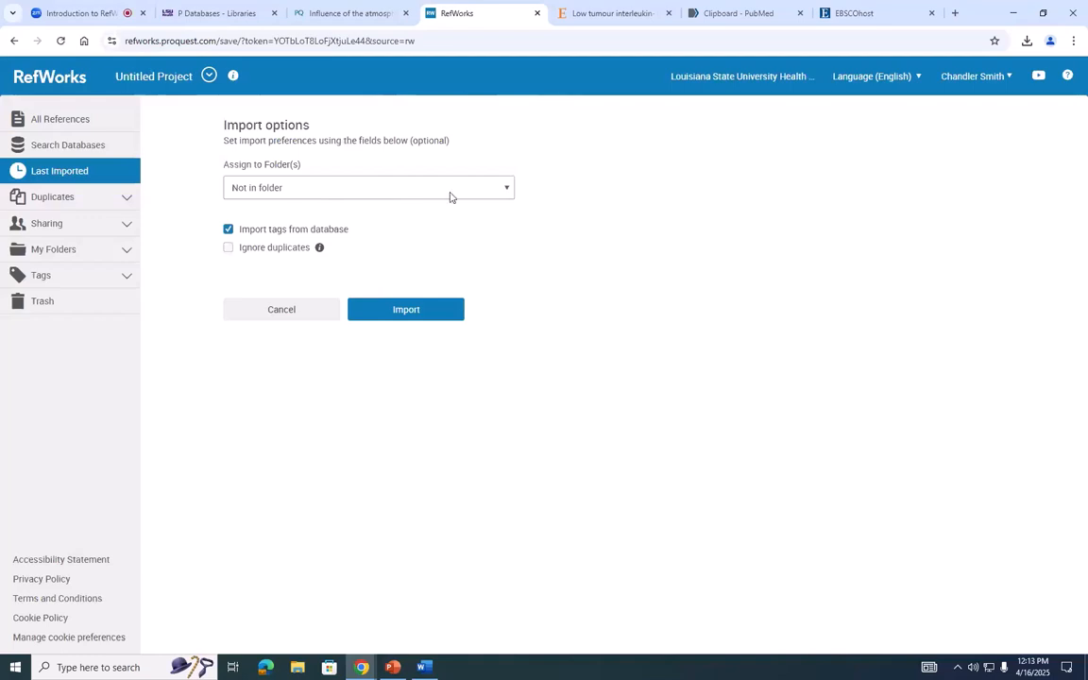
pyautogui.click(417, 317)
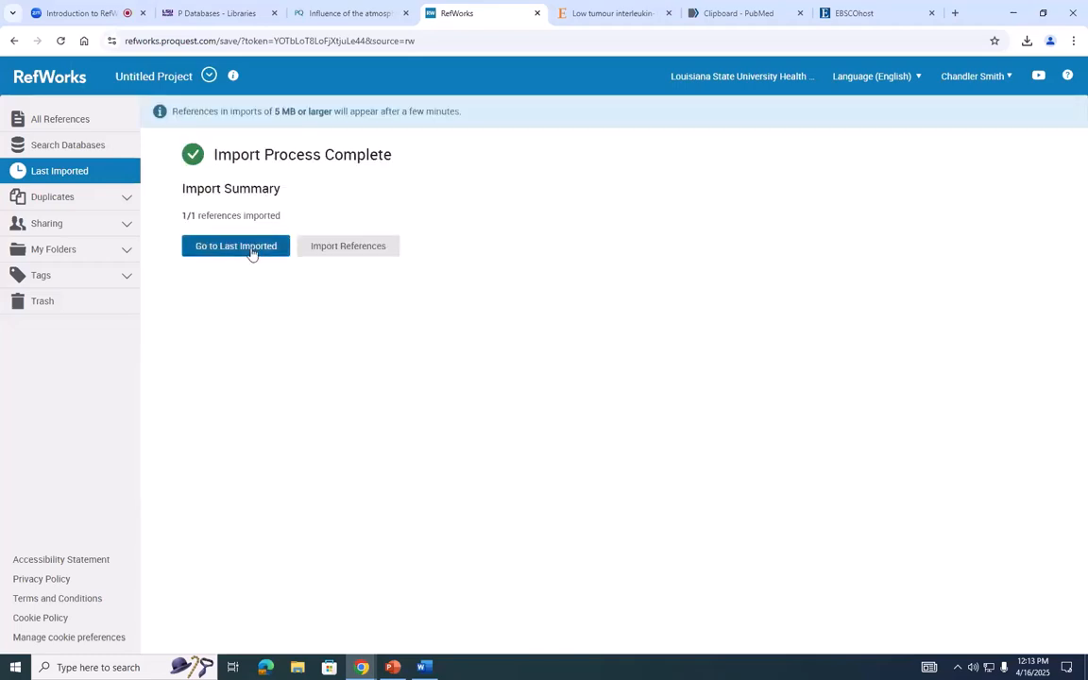
pyautogui.click(236, 246)
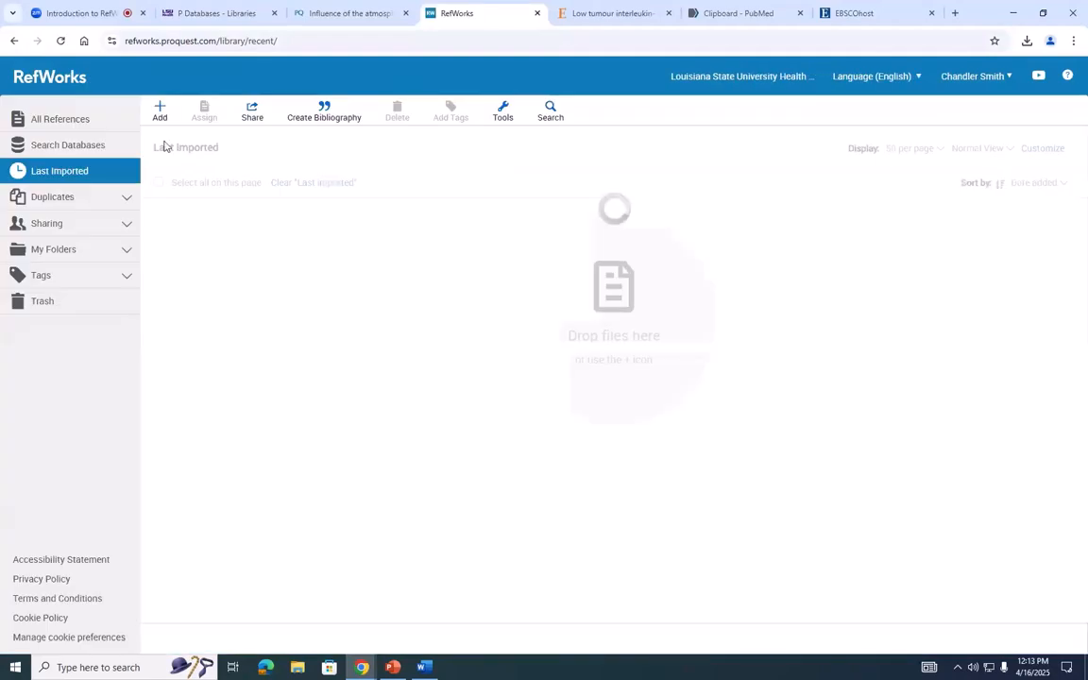
# - Import the downloaded Embase file records (2).ris in RIS Format, not in a folder, and go to the last imported references
pyautogui.click(160, 113)
pyautogui.click(222, 187)
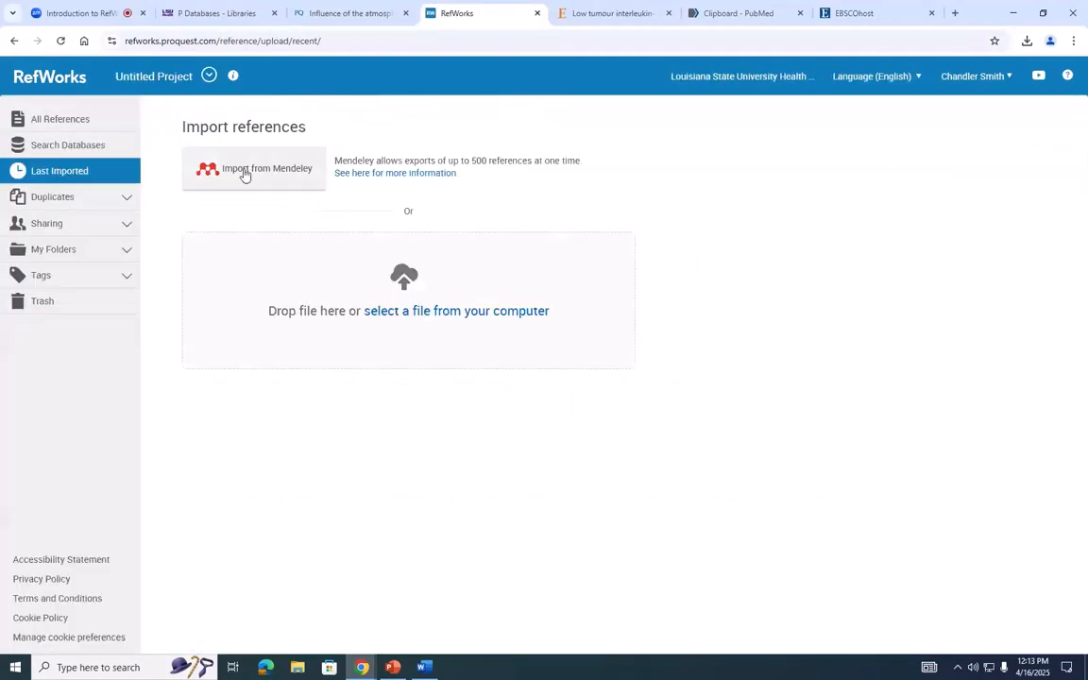
pyautogui.click(432, 314)
pyautogui.click(151, 107)
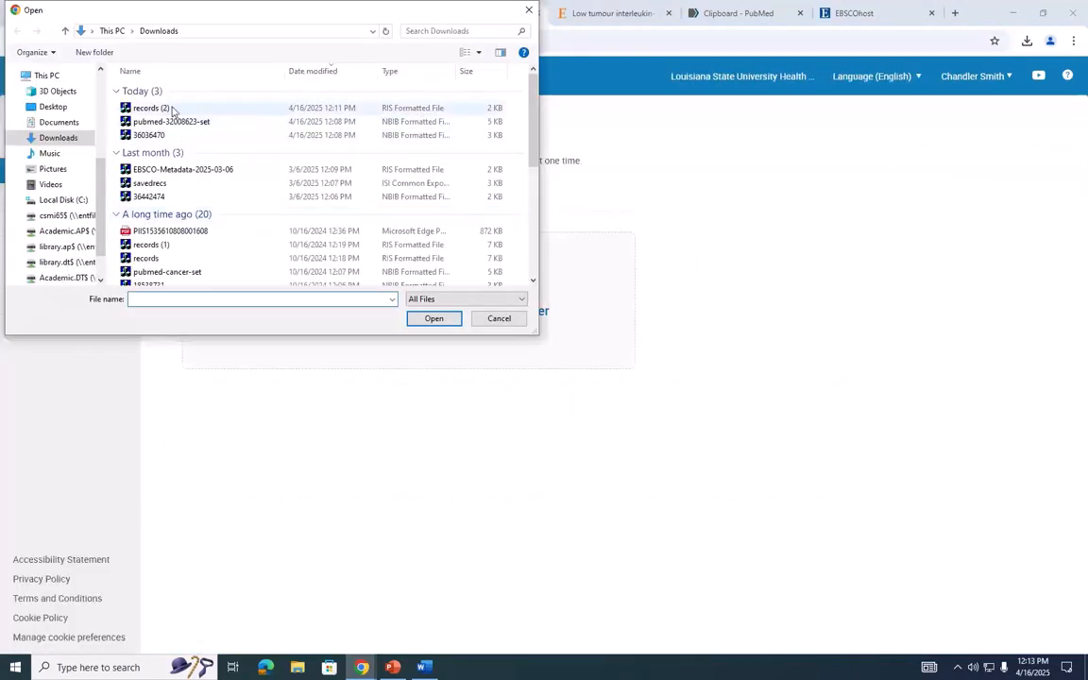
pyautogui.click(433, 318)
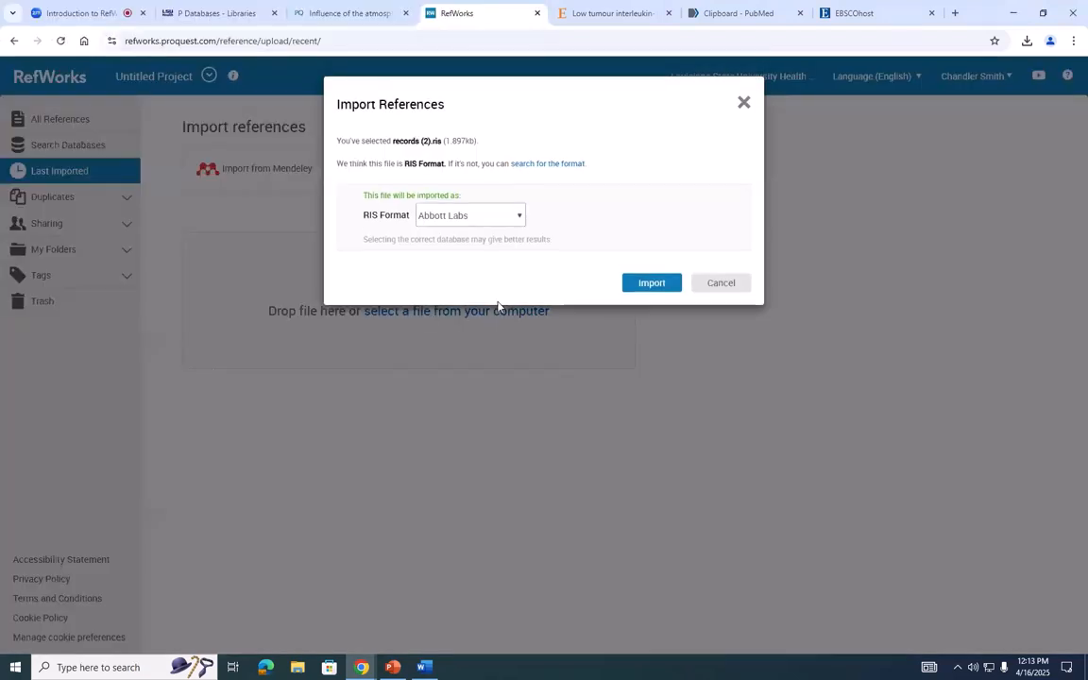
pyautogui.click(633, 285)
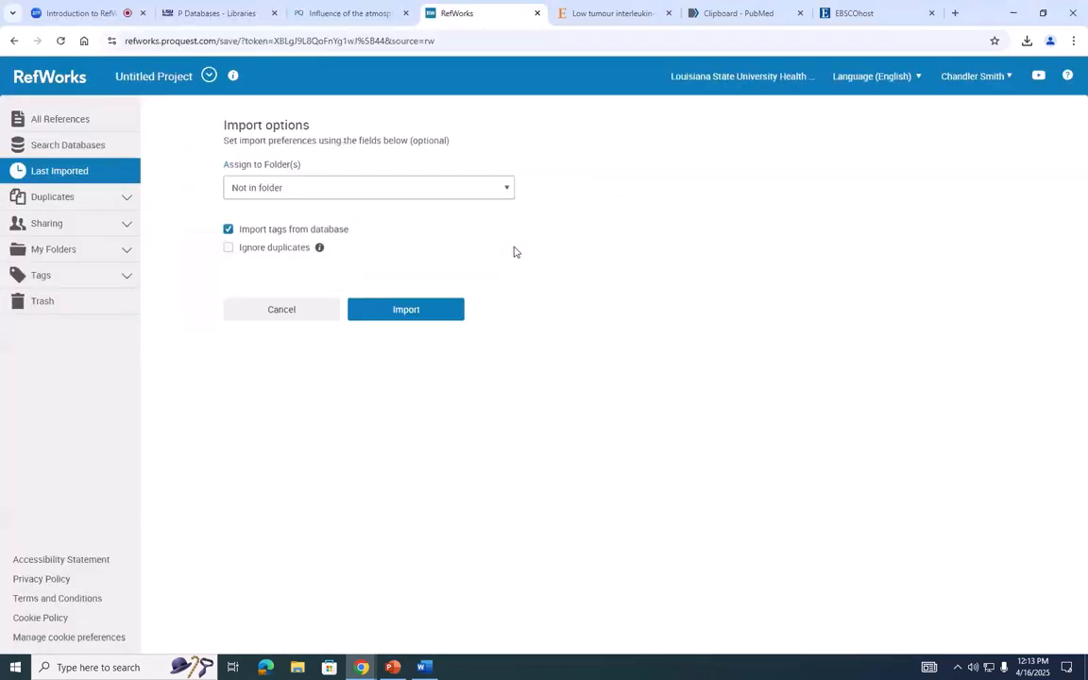
pyautogui.click(411, 308)
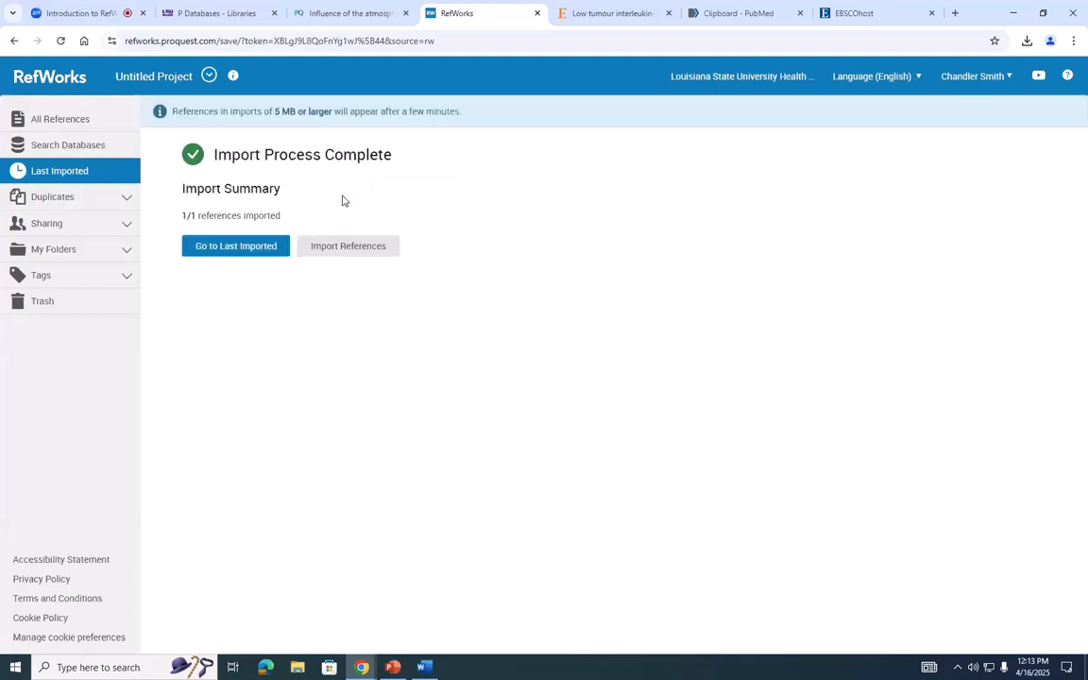
pyautogui.click(237, 245)
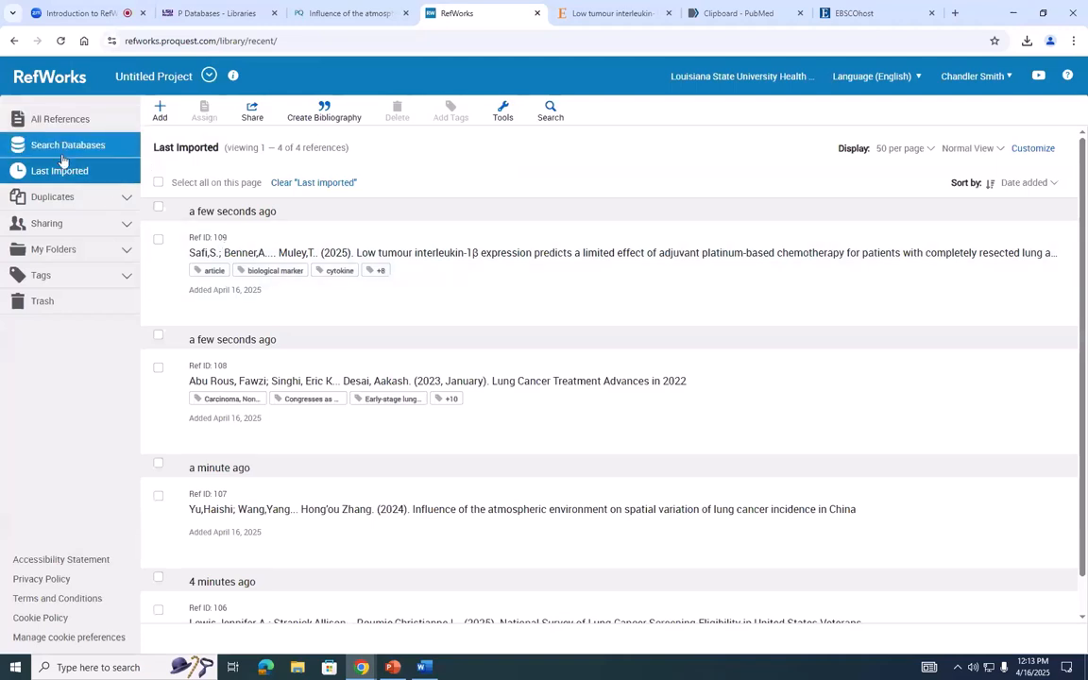
# - Review the list of last imported references and open the full list of all references
pyautogui.scroll(-2, 233, 255)
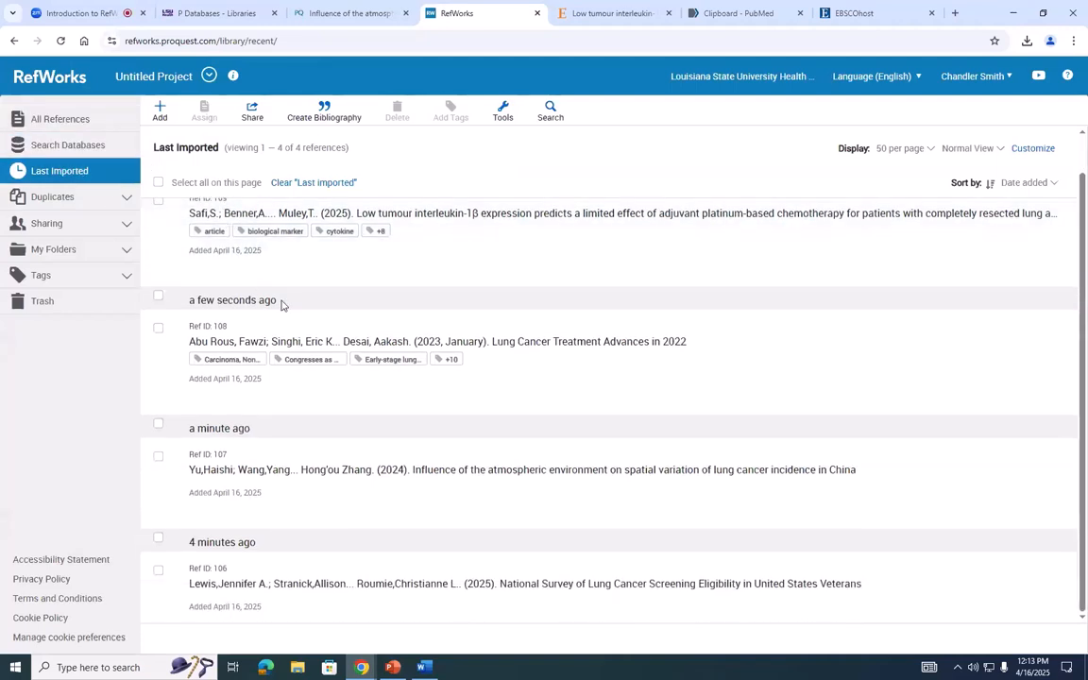
pyautogui.scroll(1, 280, 304)
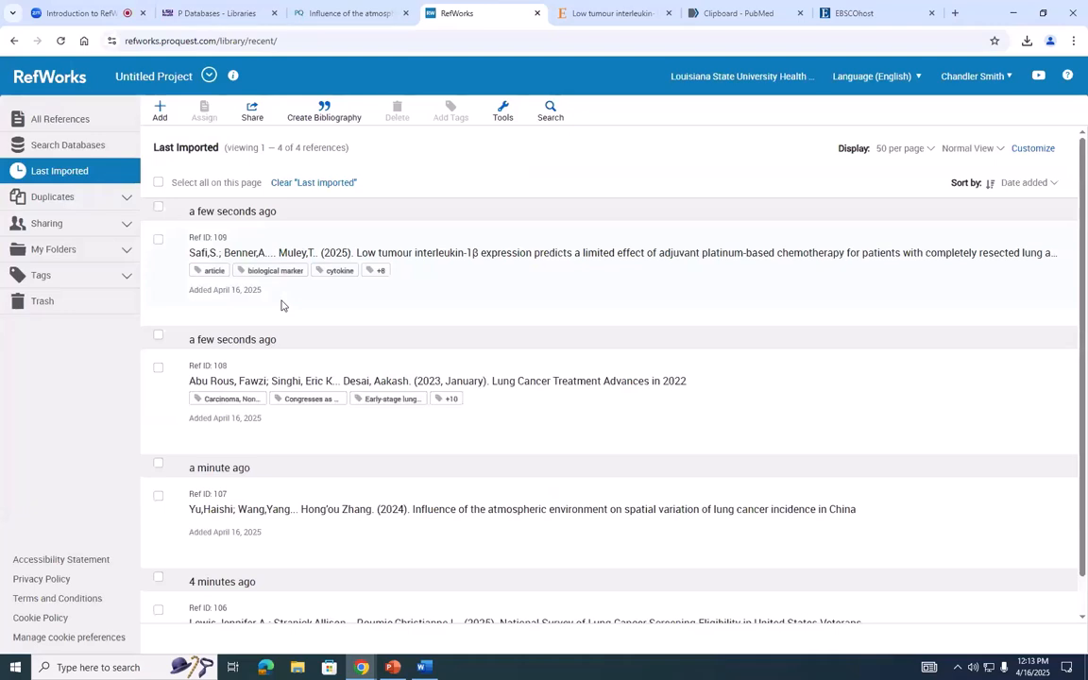
pyautogui.scroll(-1, 281, 304)
pyautogui.scroll(1, 300, 401)
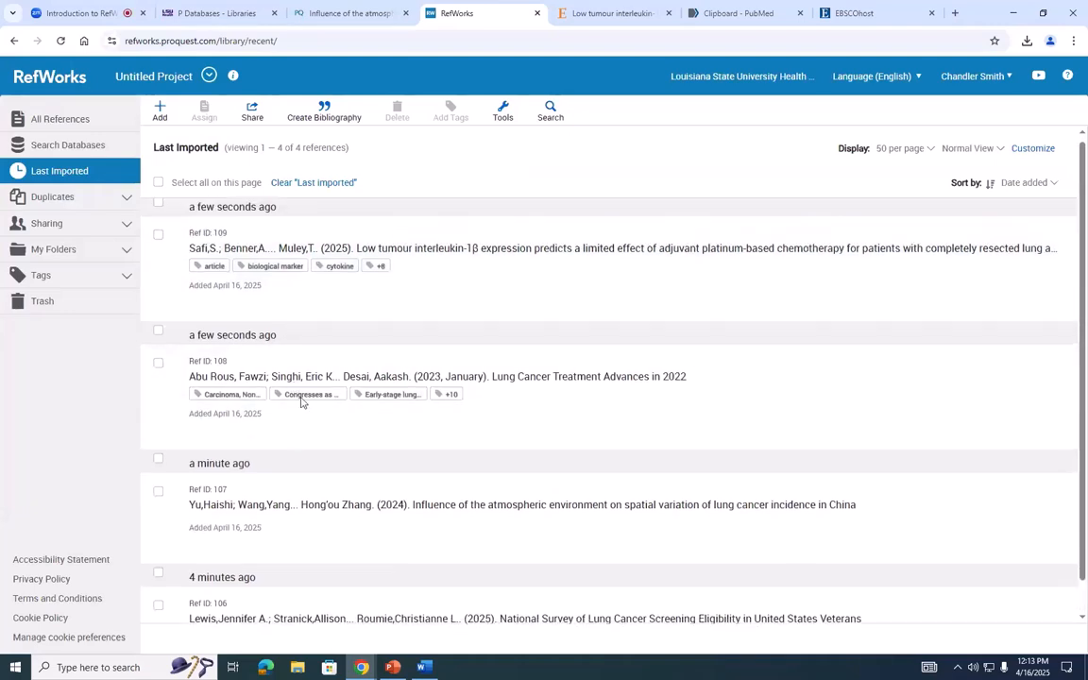
pyautogui.click(81, 127)
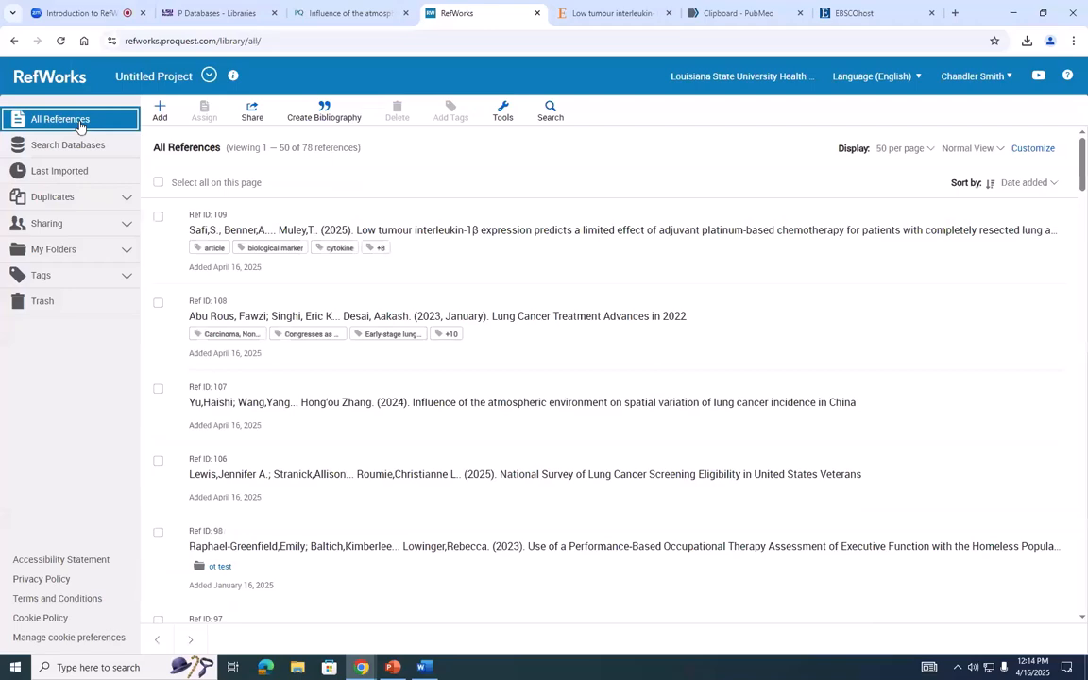
# - Create a new reference folder named "test 3"
pyautogui.scroll(-5, 486, 256)
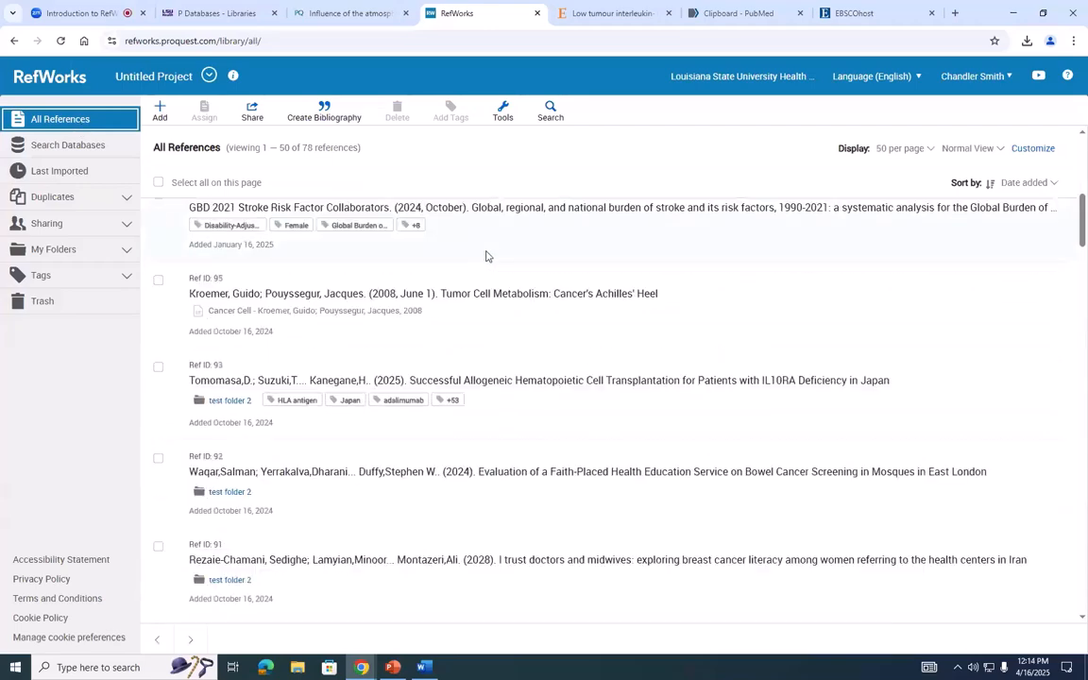
pyautogui.scroll(5, 740, 203)
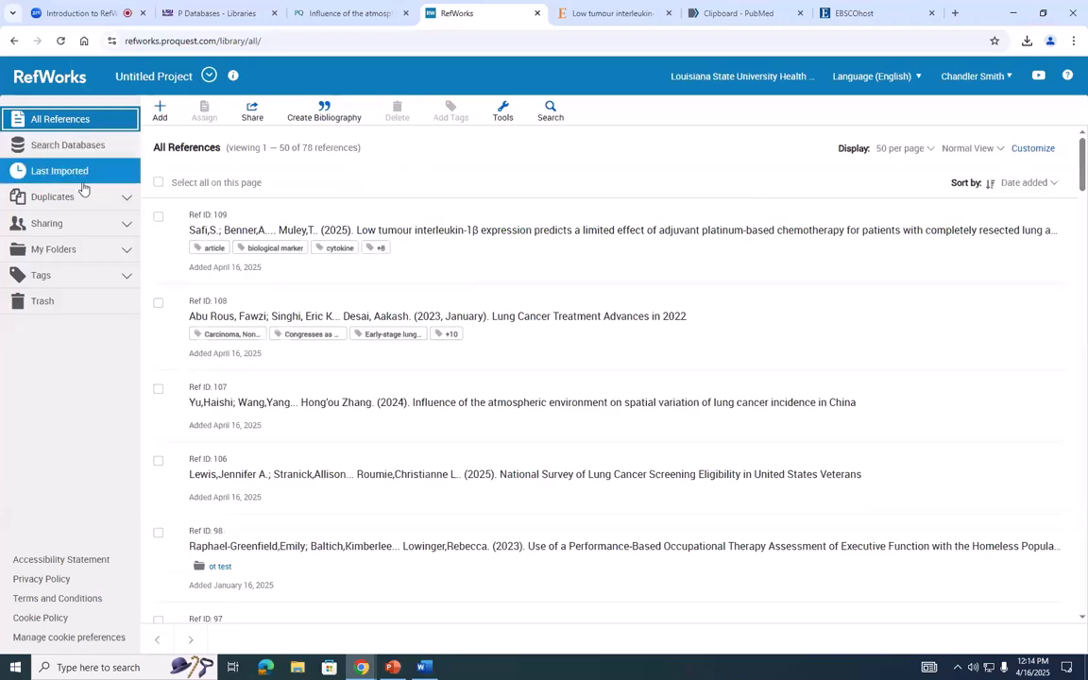
pyautogui.click(127, 253)
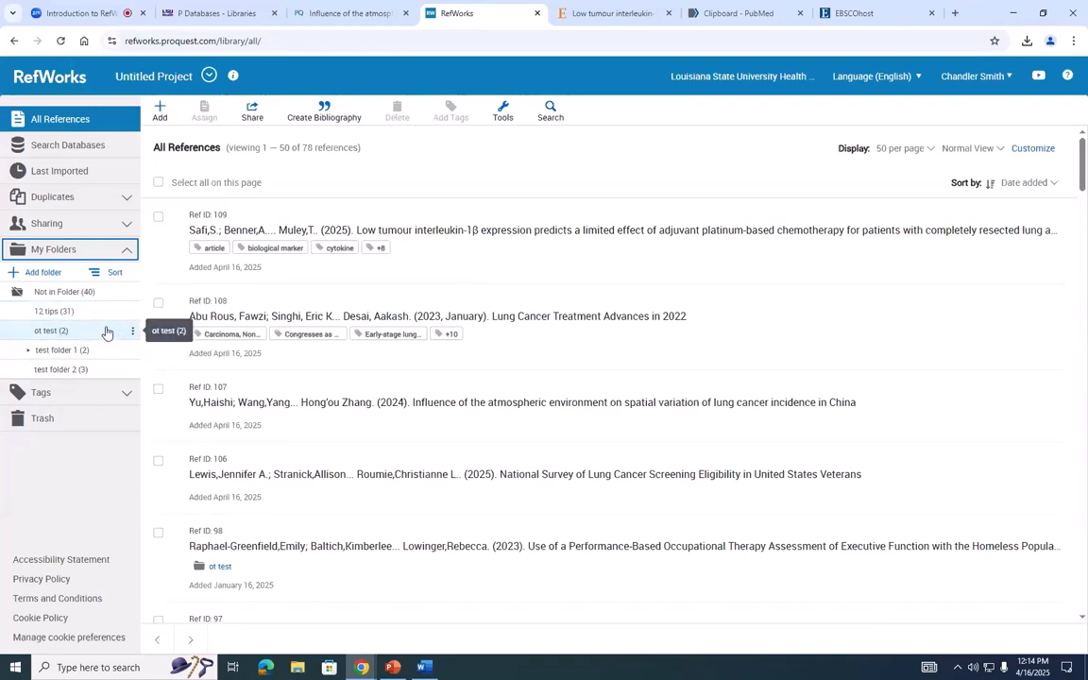
pyautogui.click(40, 273)
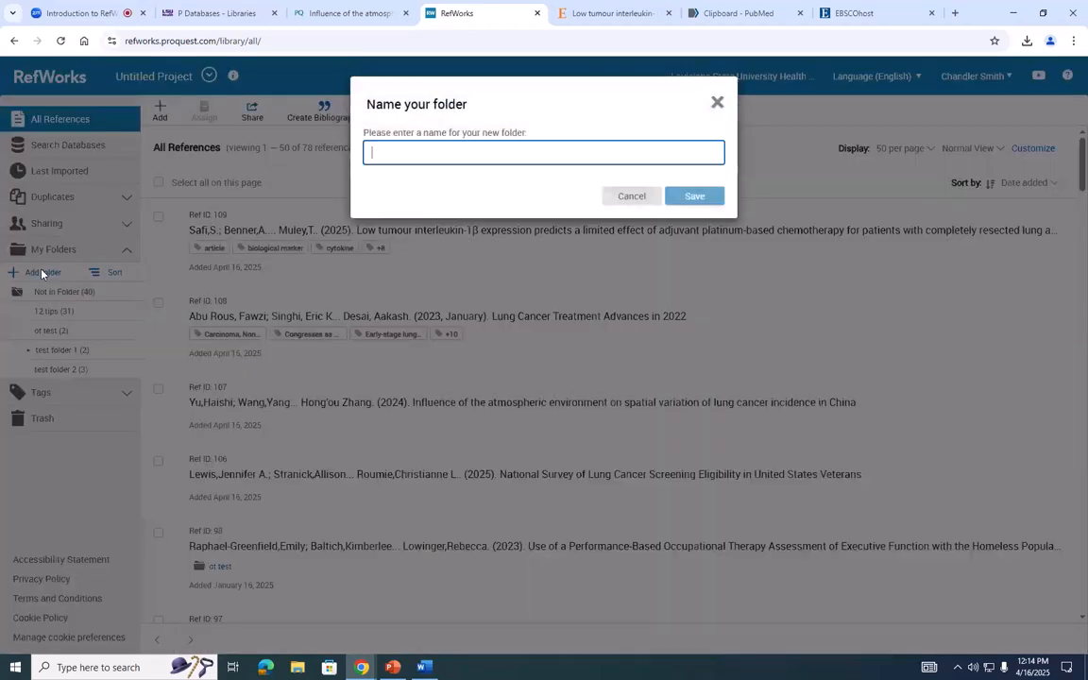
pyautogui.write('test 3')
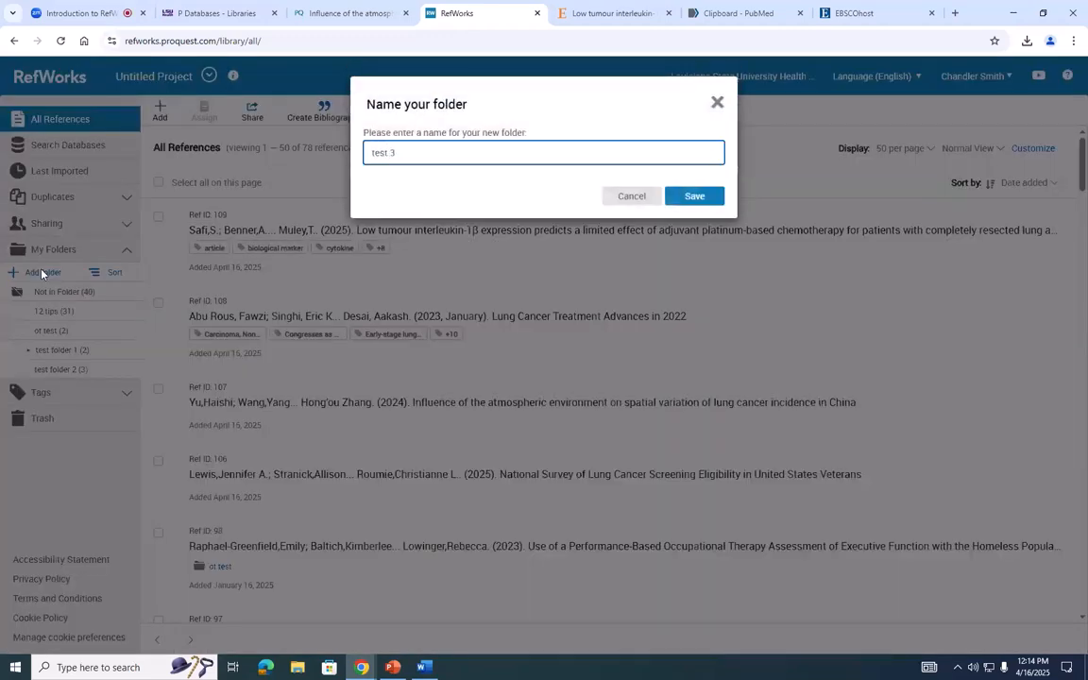
pyautogui.click(695, 196)
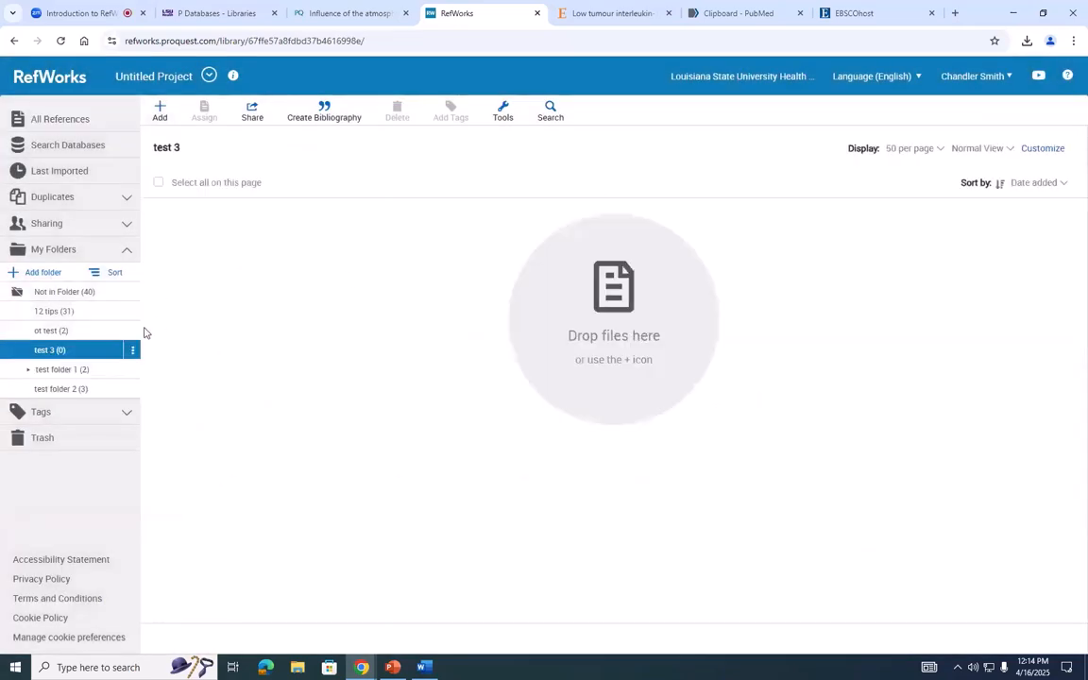
# - Assign all the last imported references to the folder test 3 and open that folder
pyautogui.click(64, 119)
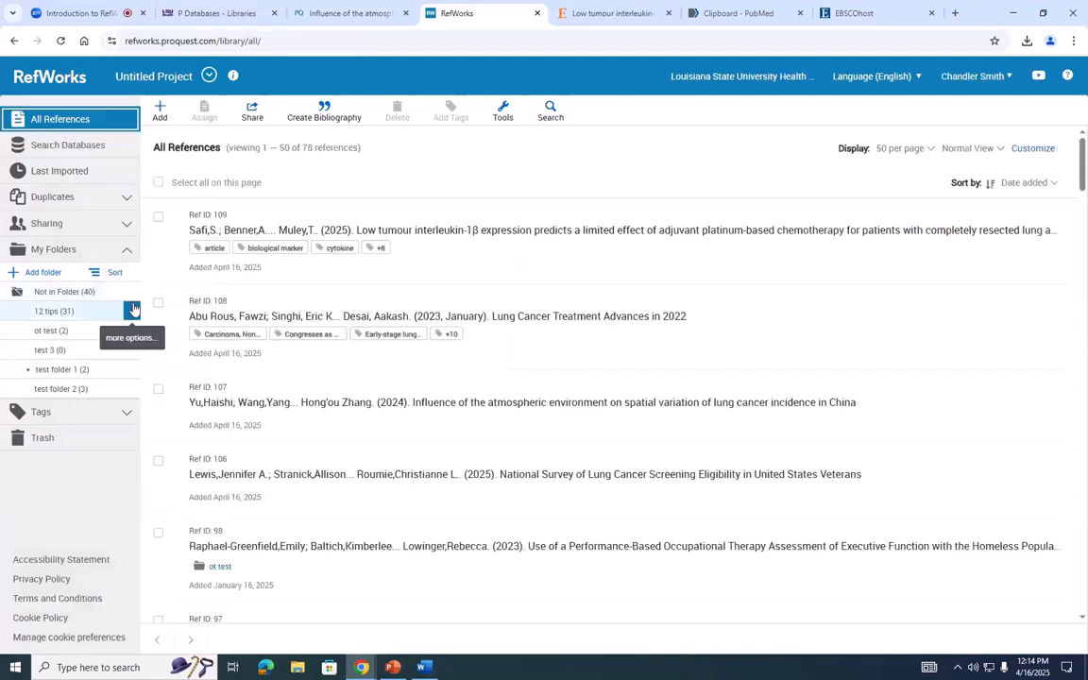
pyautogui.click(158, 218)
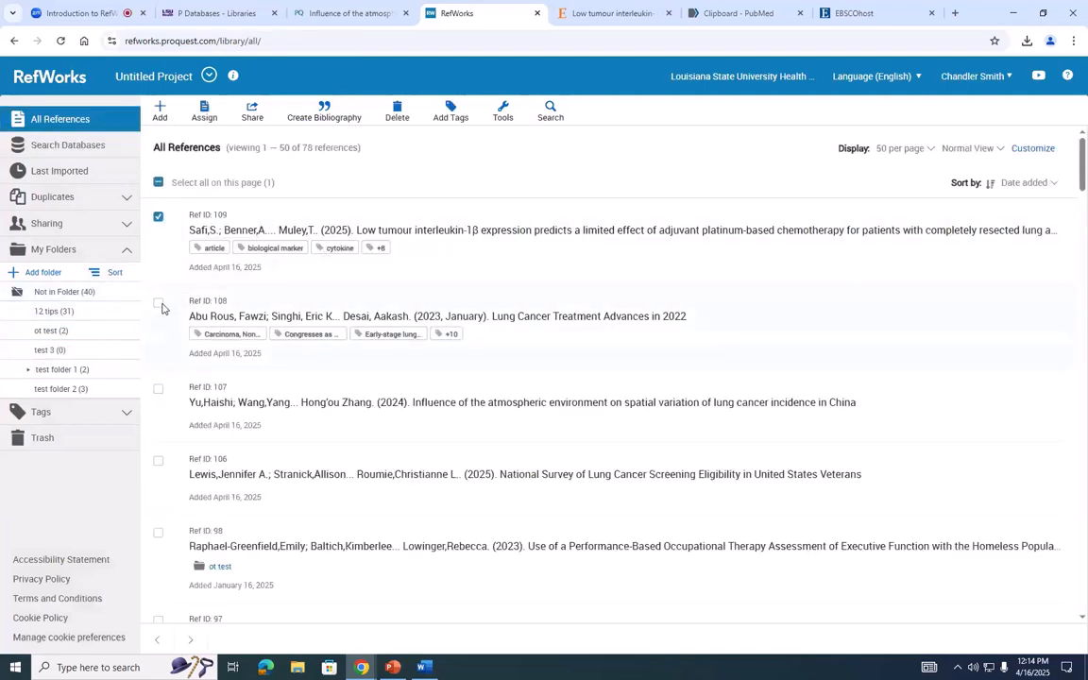
pyautogui.click(94, 173)
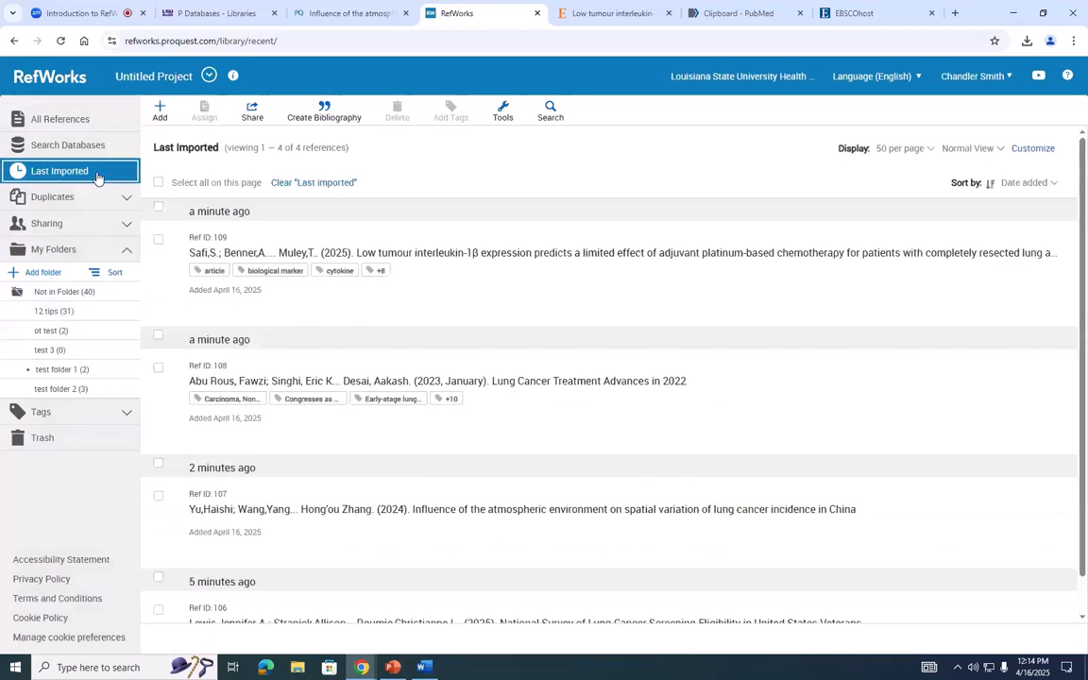
pyautogui.click(158, 239)
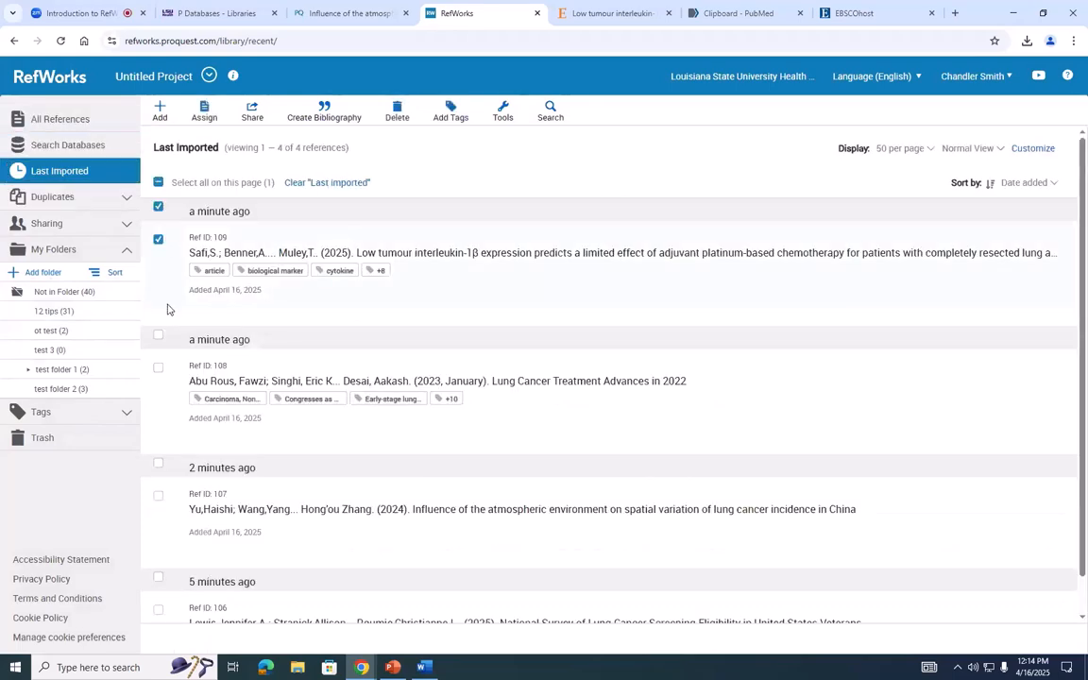
pyautogui.click(157, 182)
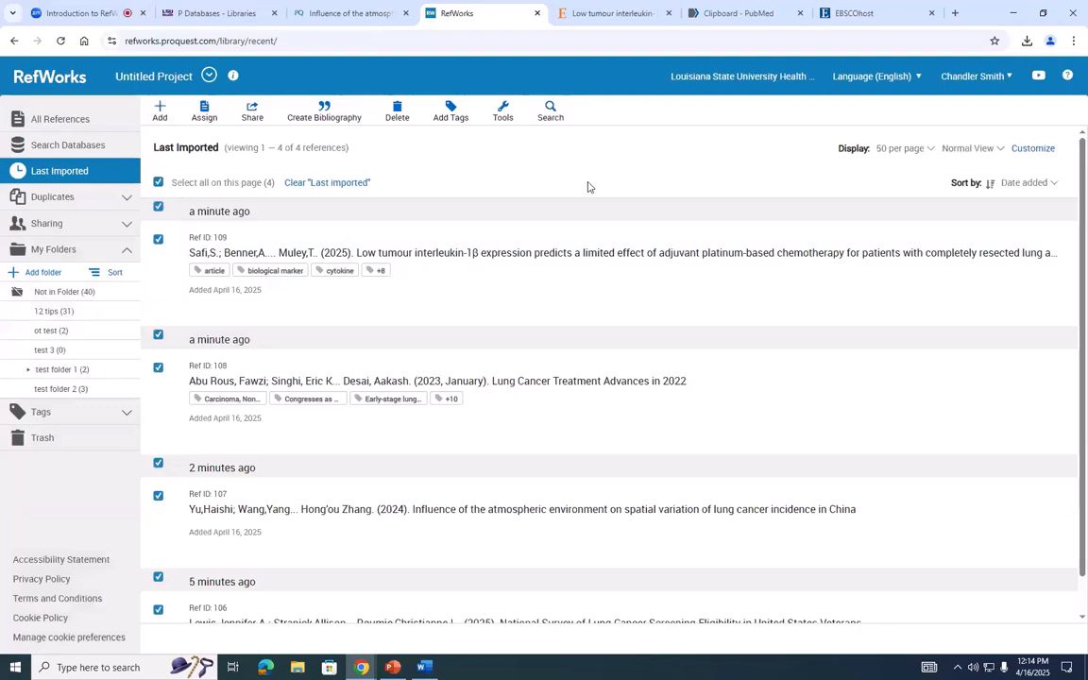
pyautogui.click(205, 112)
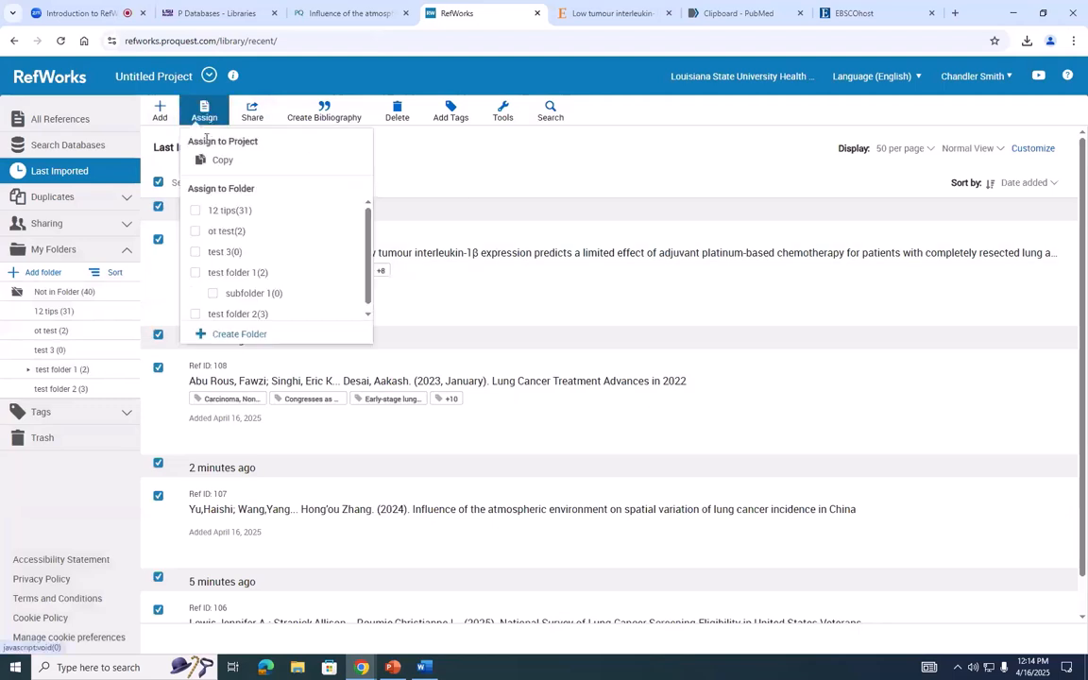
pyautogui.click(194, 251)
pyautogui.click(213, 332)
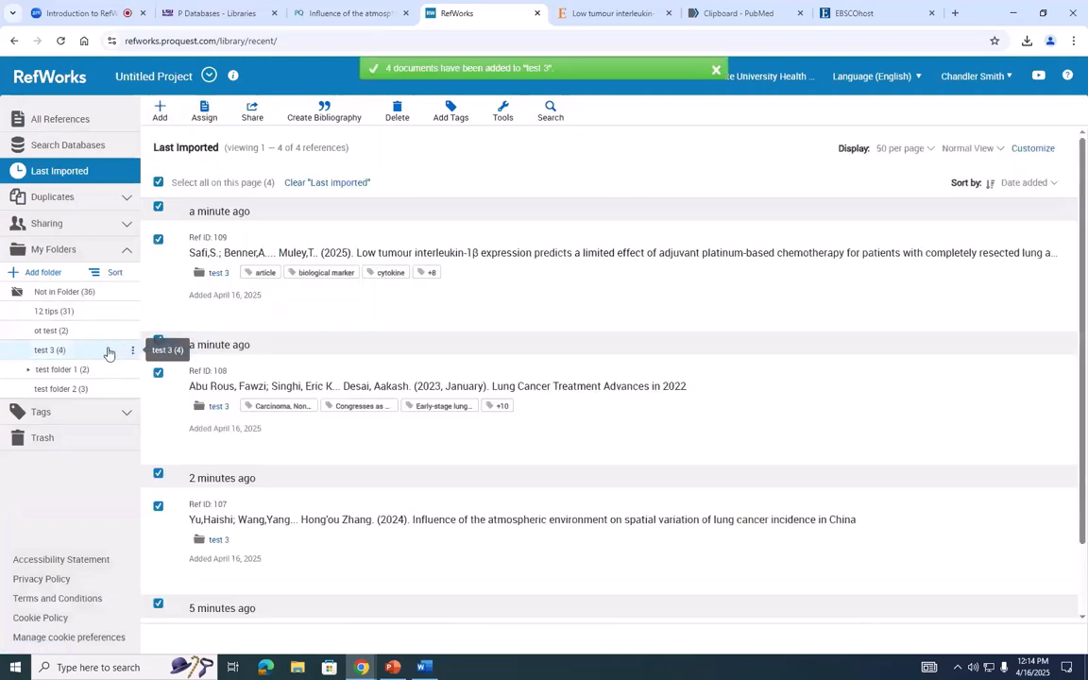
pyautogui.click(109, 353)
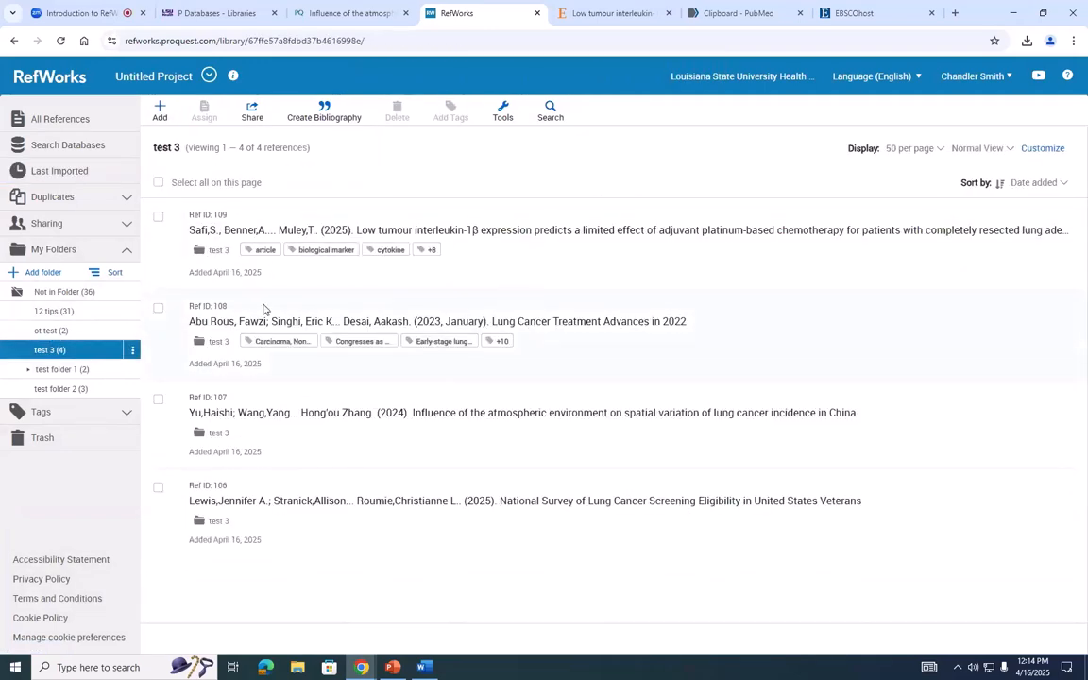
# - Examine the sharing settings of the test 3 folder, including the invitation permission levels, and close them without sharing
pyautogui.click(135, 351)
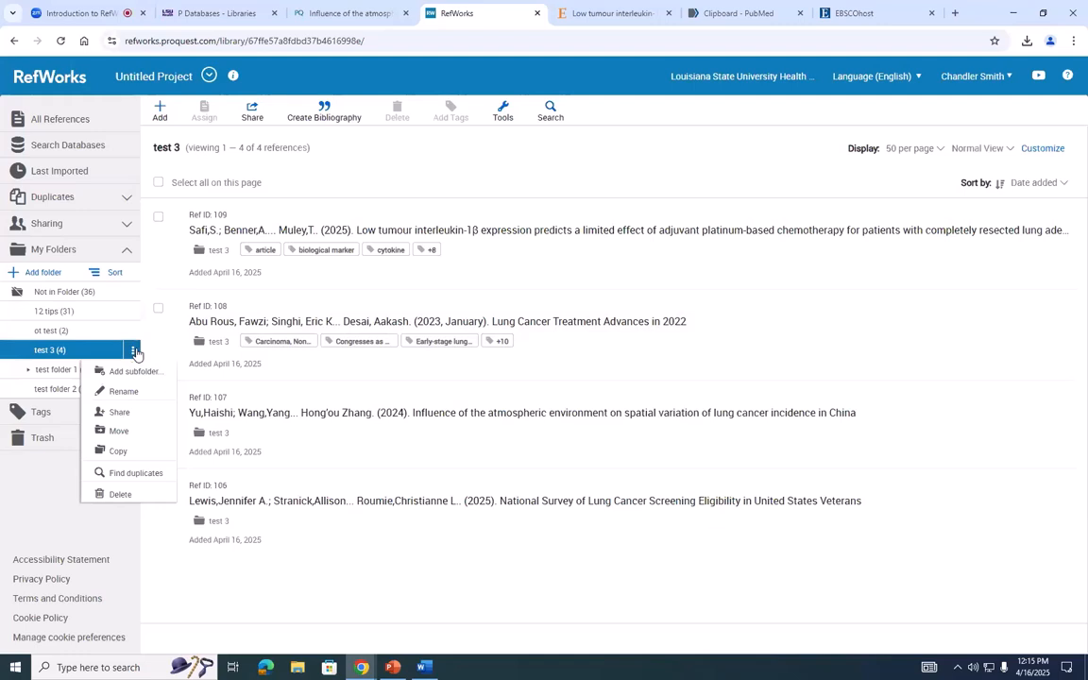
pyautogui.click(120, 413)
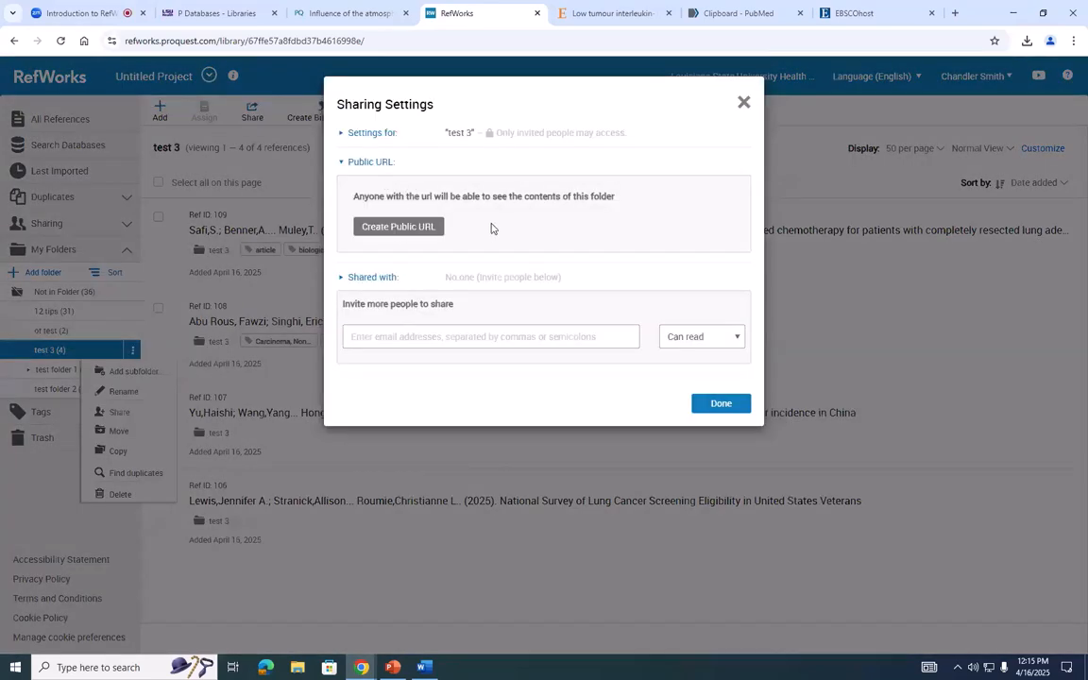
pyautogui.click(425, 338)
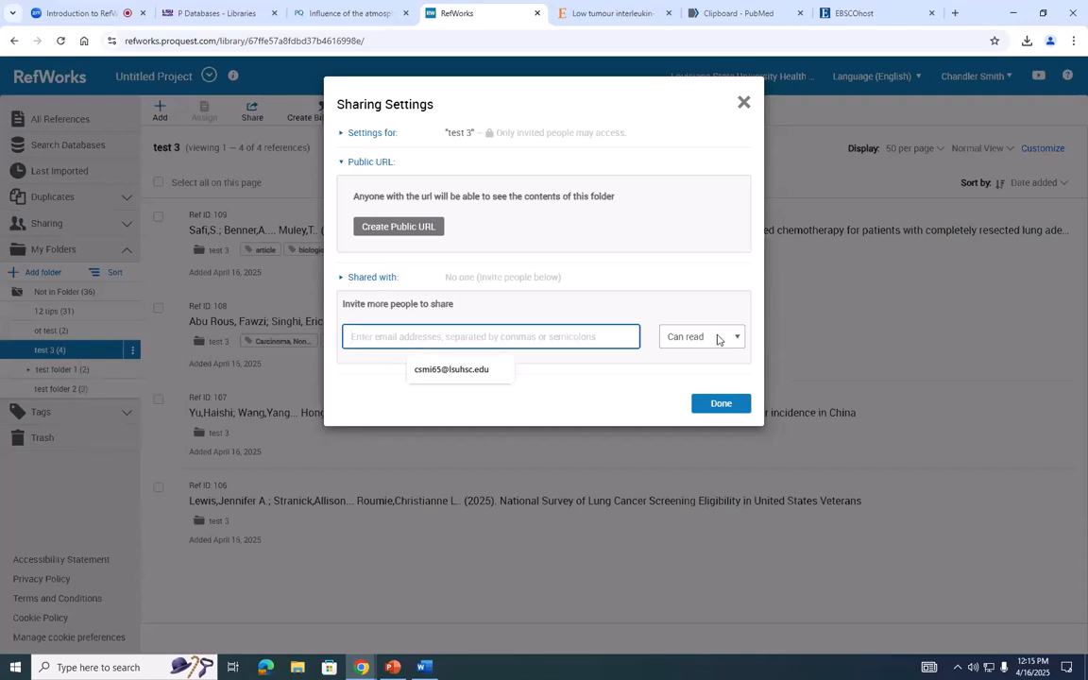
pyautogui.click(718, 338)
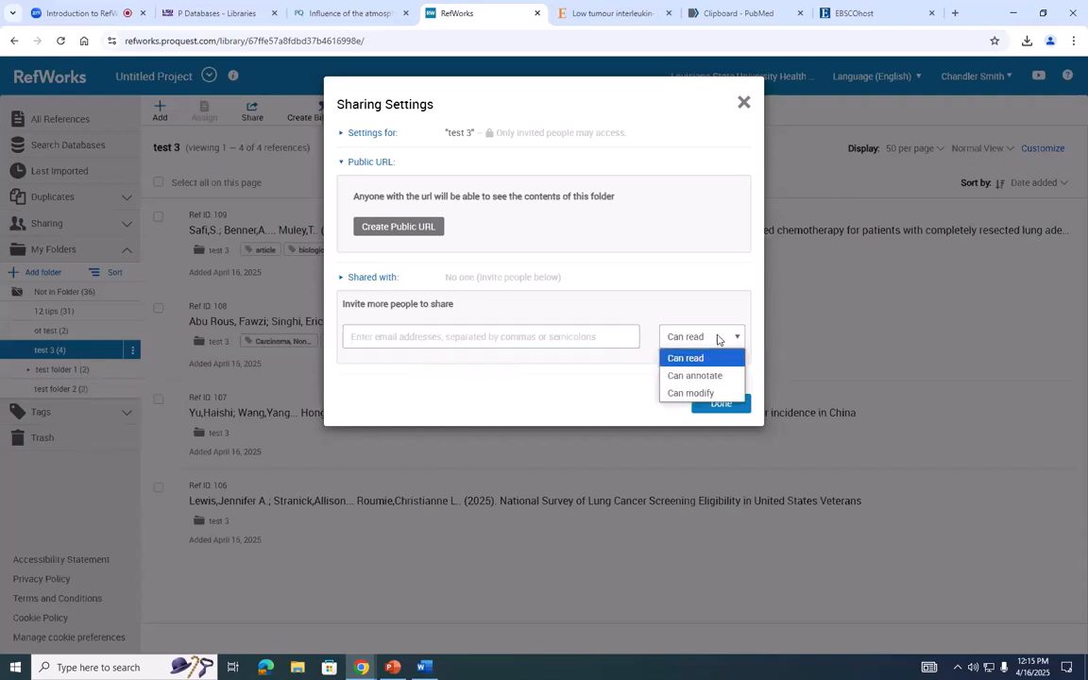
pyautogui.click(708, 359)
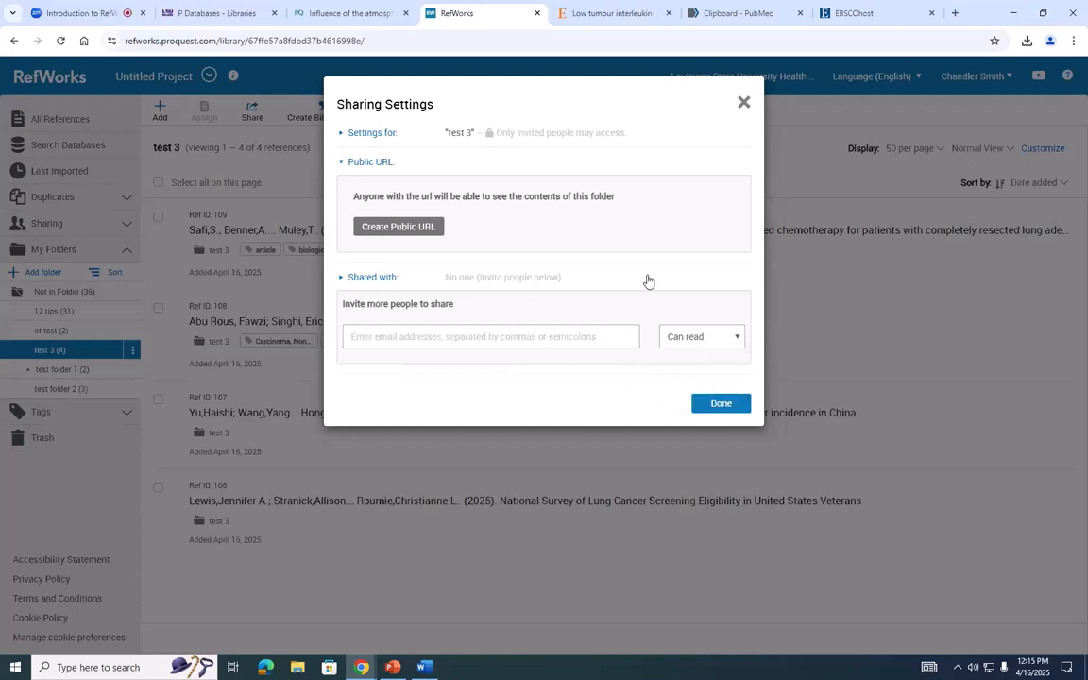
pyautogui.click(744, 103)
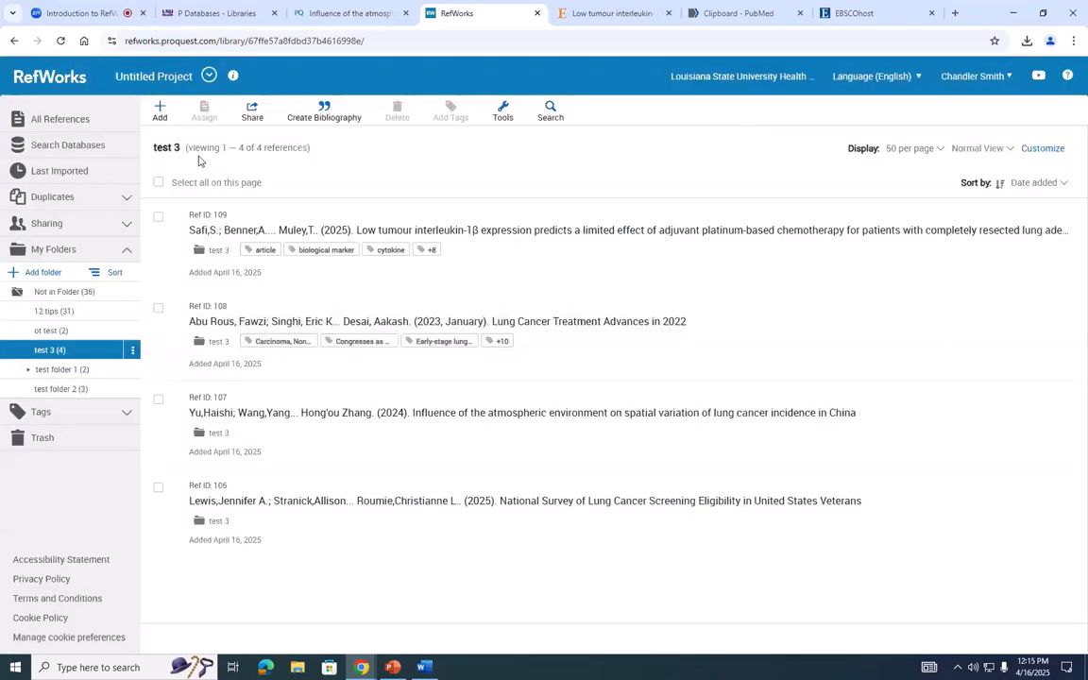
# - Look through the contents of the My Folders, Sharing, Tags and Duplicates sections
pyautogui.click(126, 253)
pyautogui.click(126, 255)
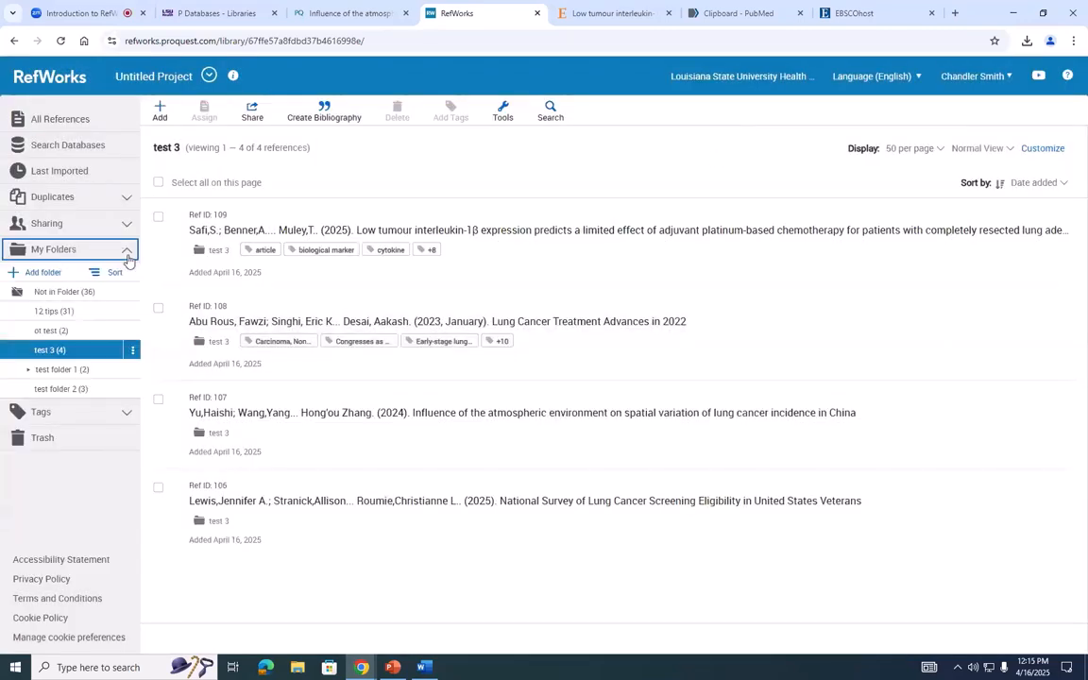
pyautogui.click(128, 256)
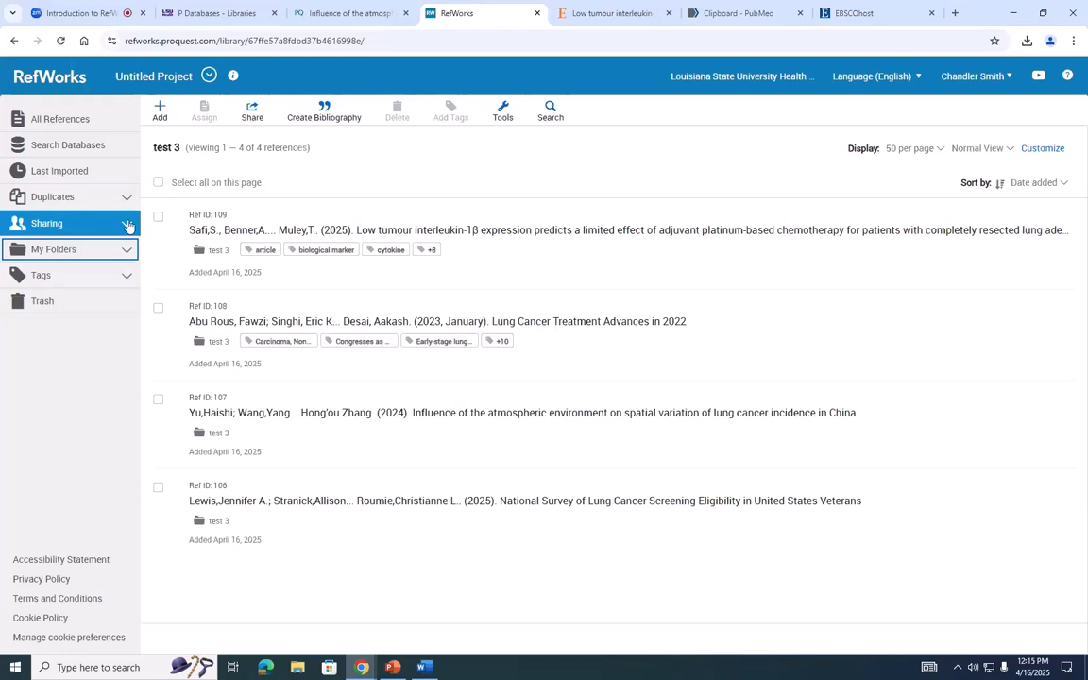
pyautogui.click(128, 226)
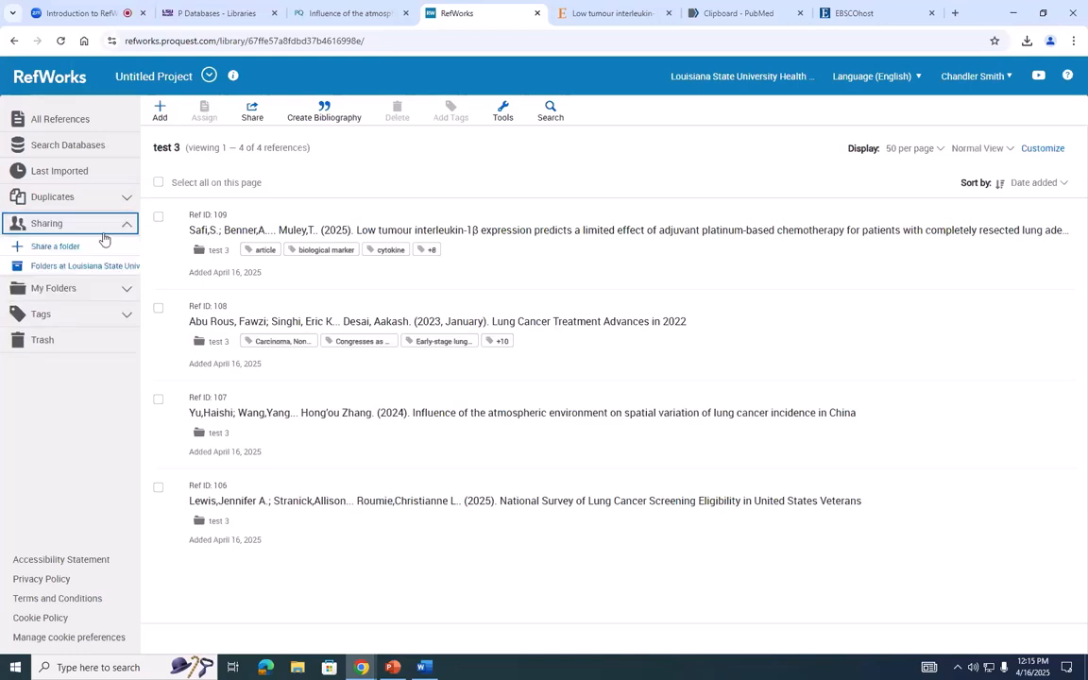
pyautogui.click(129, 226)
pyautogui.click(127, 249)
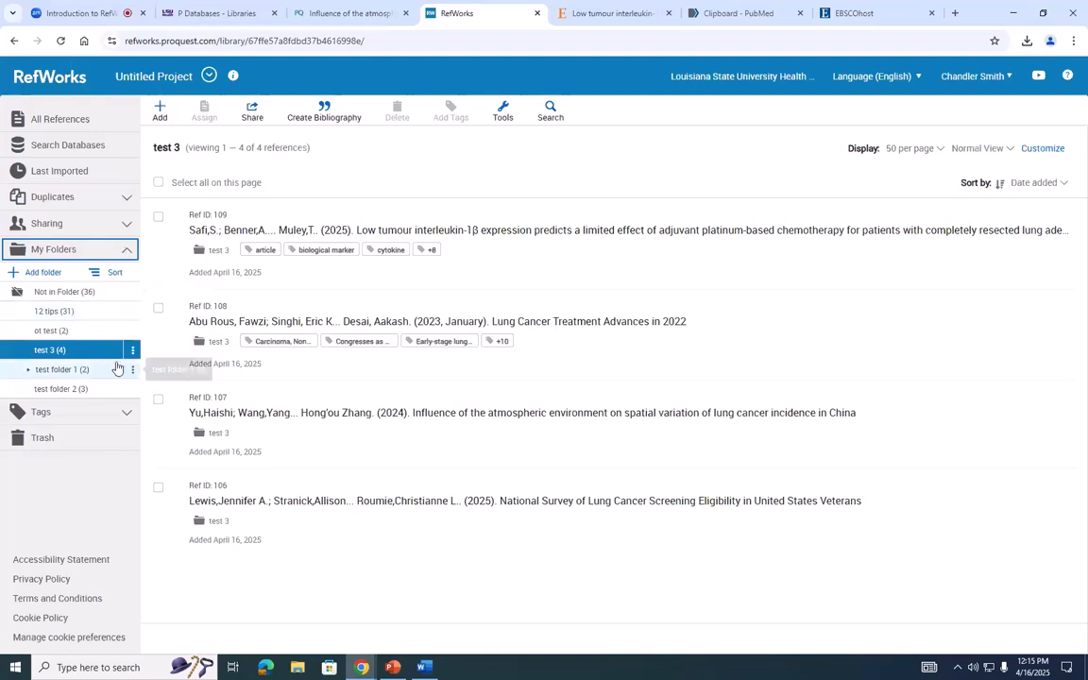
pyautogui.click(128, 251)
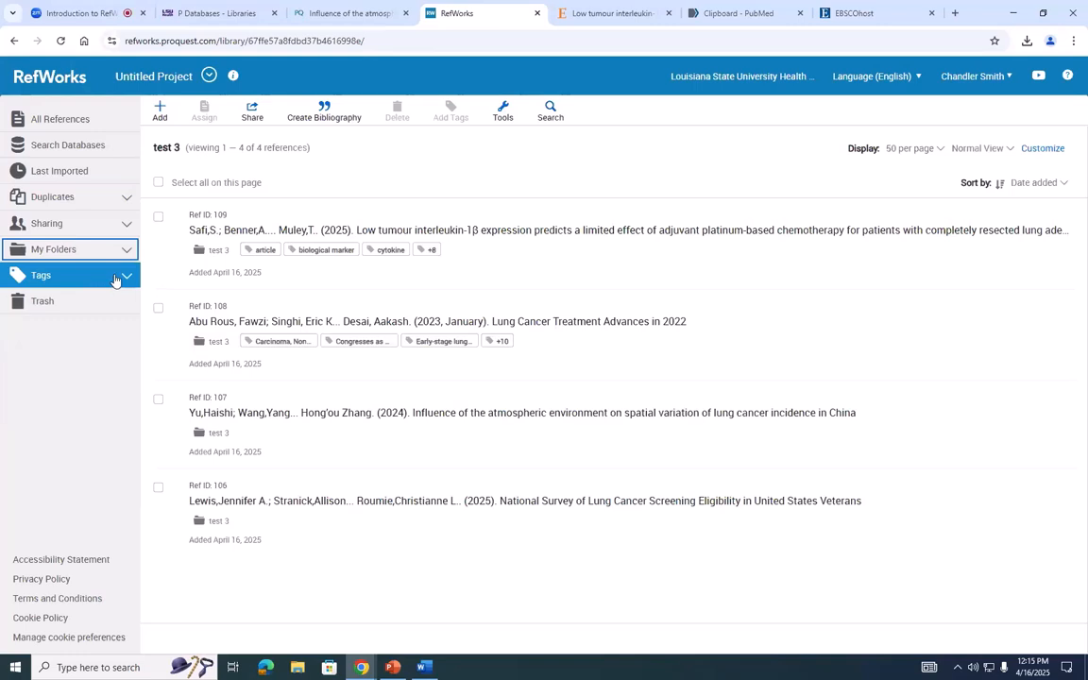
pyautogui.click(119, 276)
pyautogui.click(120, 277)
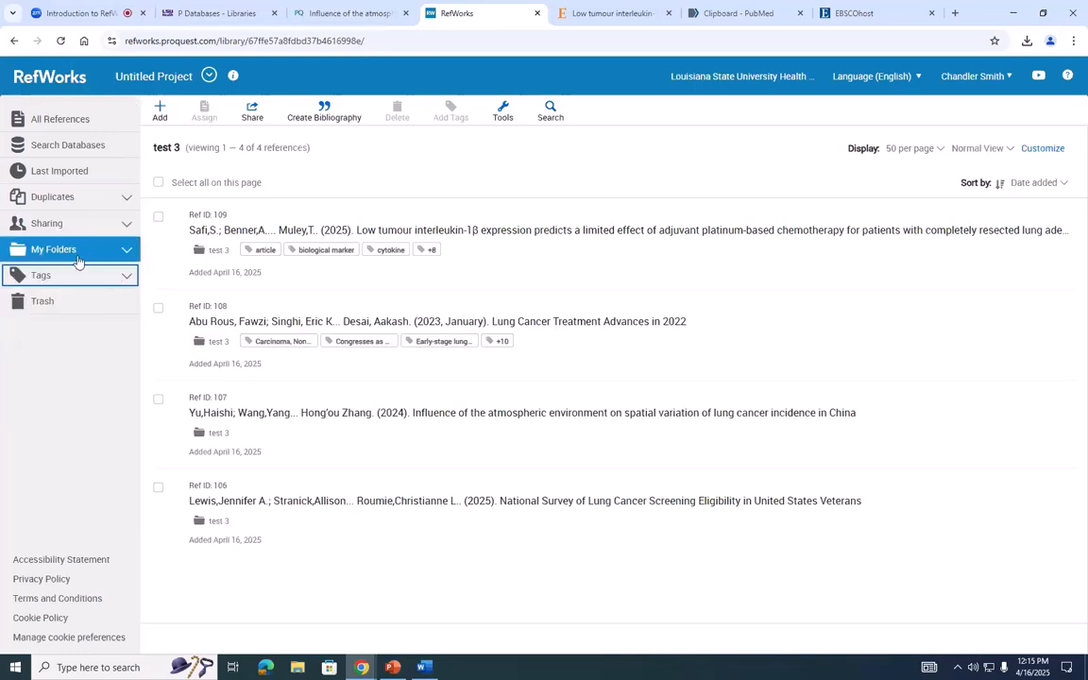
pyautogui.click(106, 196)
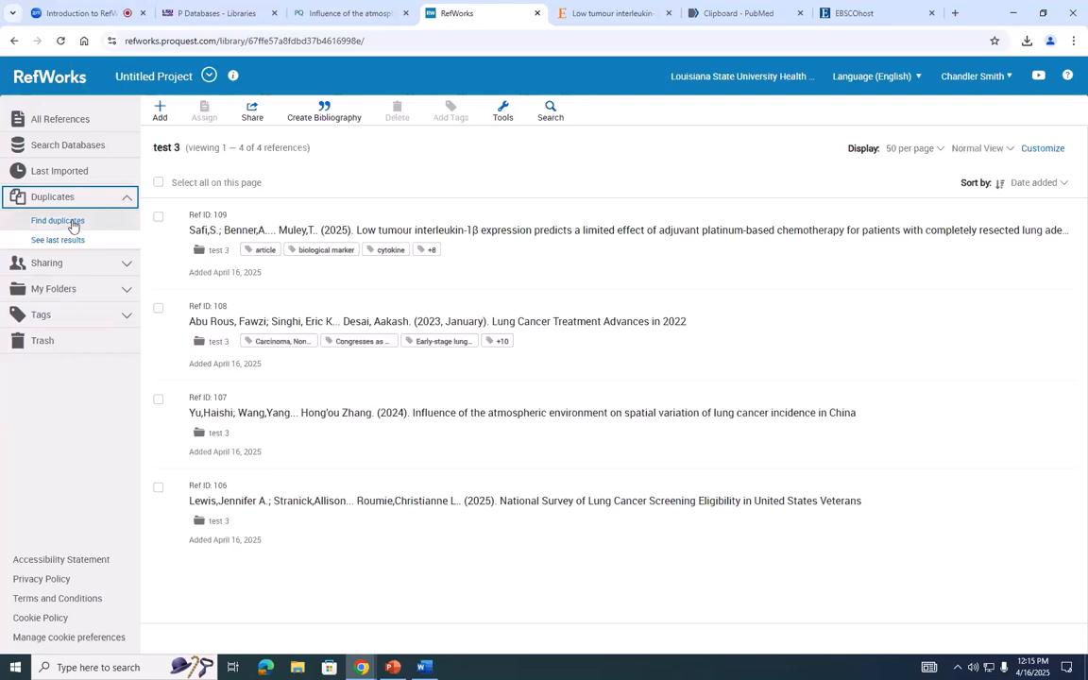
# - Switch to PubMed and examine the lung cancer citations held in the clipboard
pyautogui.click(381, 8)
pyautogui.click(705, 13)
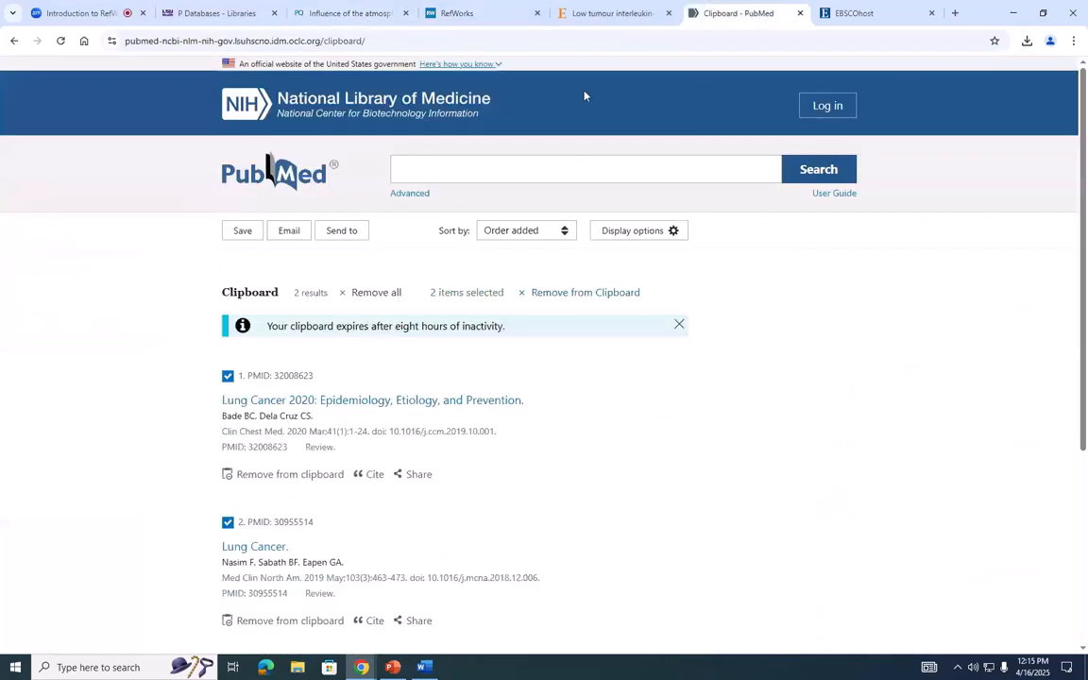
pyautogui.scroll(-3, 381, 352)
pyautogui.scroll(-1, 381, 352)
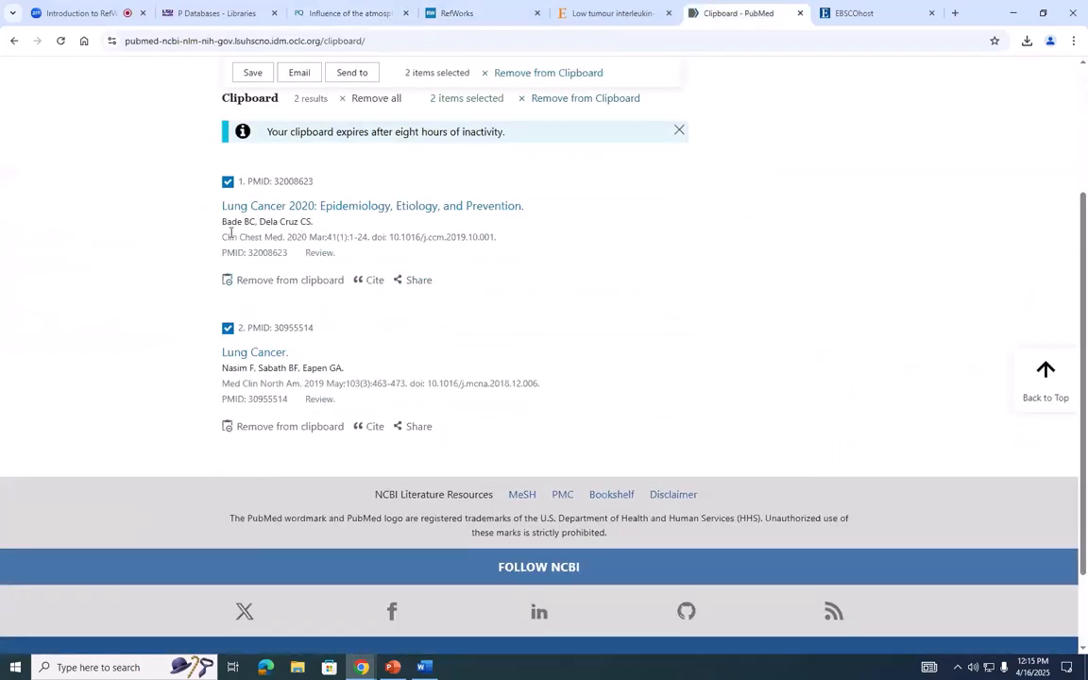
pyautogui.scroll(4, 283, 213)
pyautogui.click(412, 171)
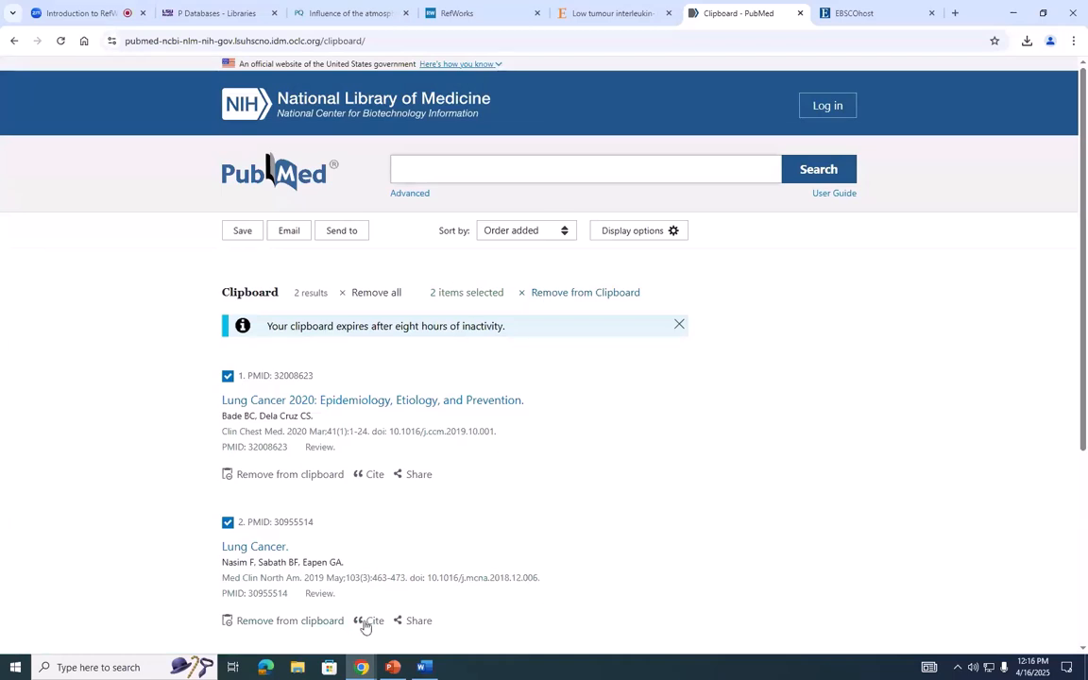
# - Switch to RefWorks and import the references from the file records (2) in the Downloads folder
pyautogui.click(457, 13)
pyautogui.click(160, 110)
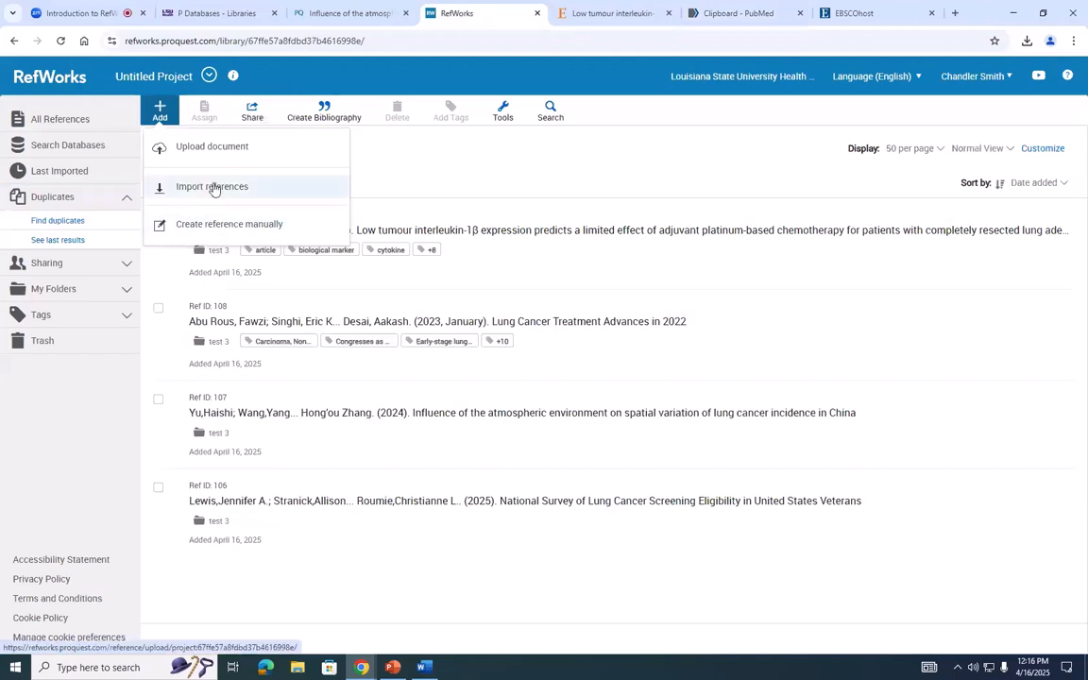
pyautogui.click(215, 188)
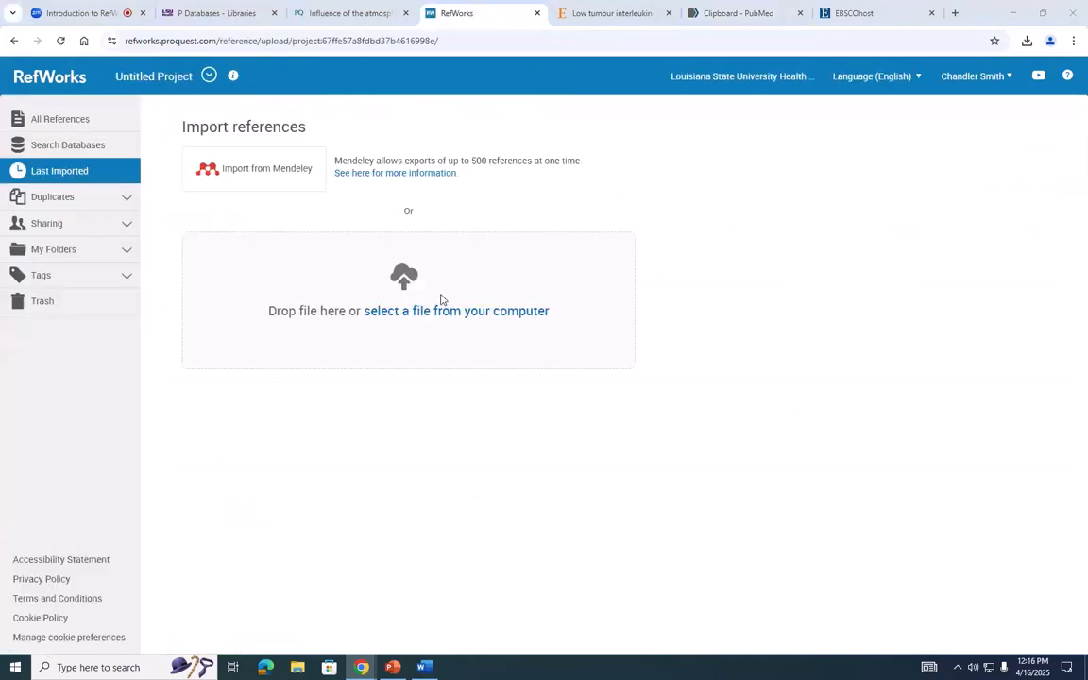
pyautogui.click(440, 304)
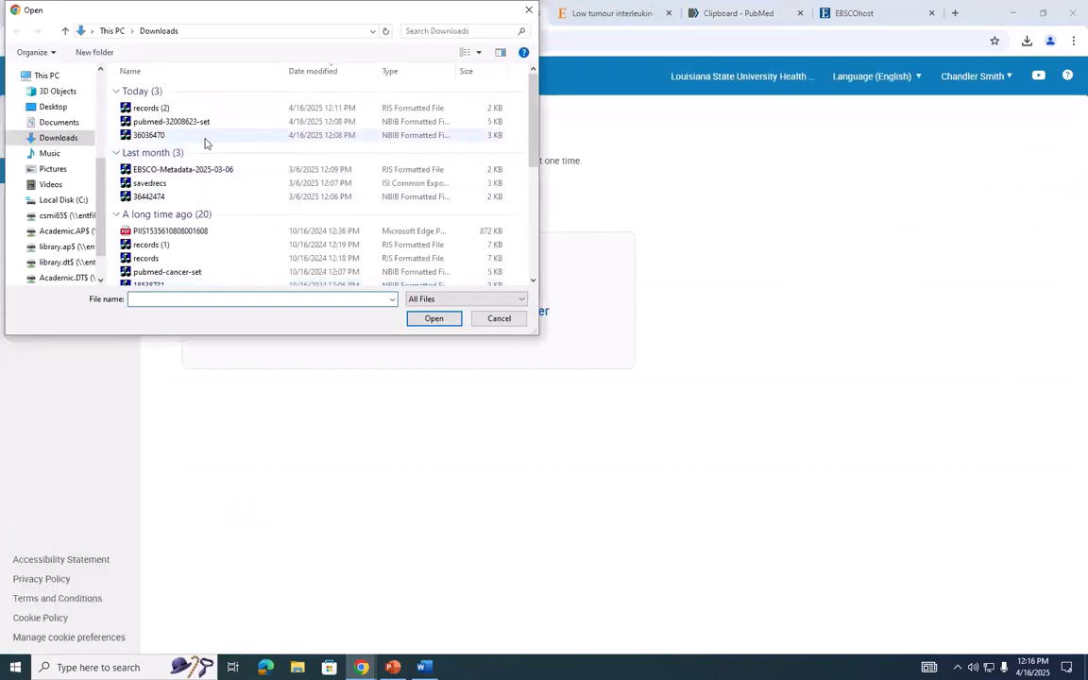
pyautogui.click(205, 127)
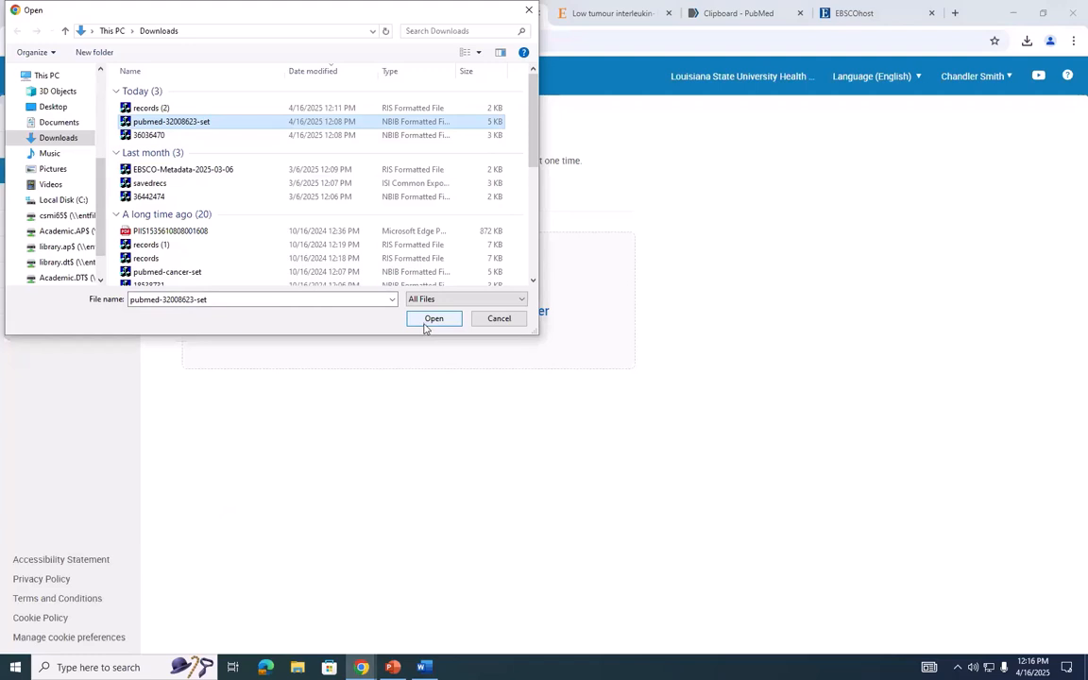
pyautogui.click(184, 107)
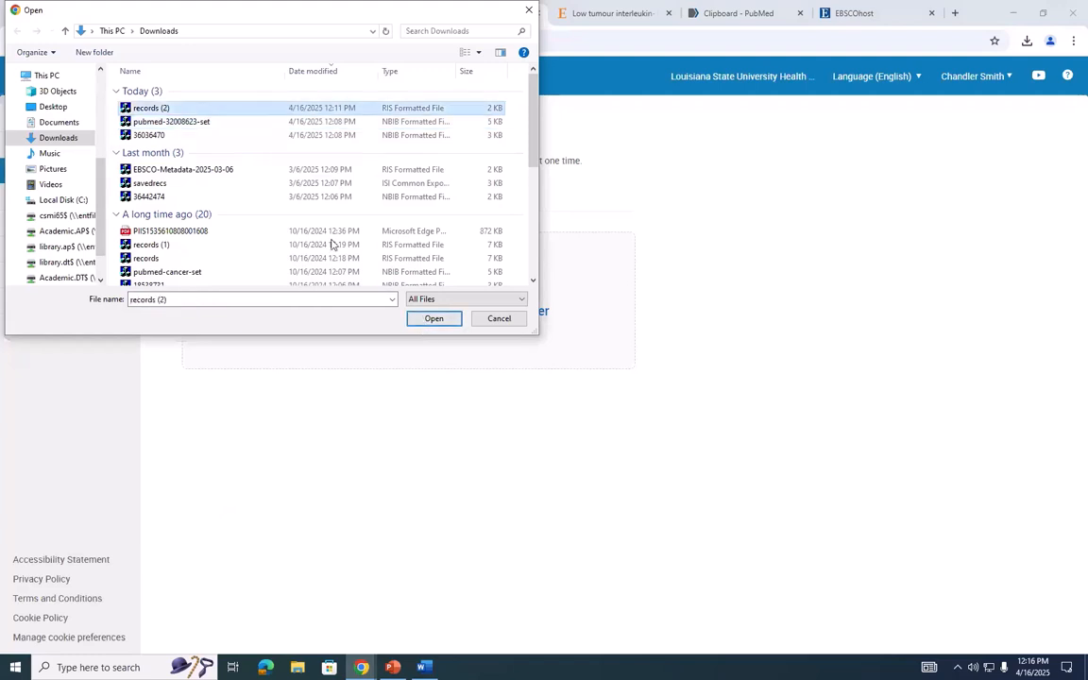
pyautogui.click(444, 323)
pyautogui.click(626, 282)
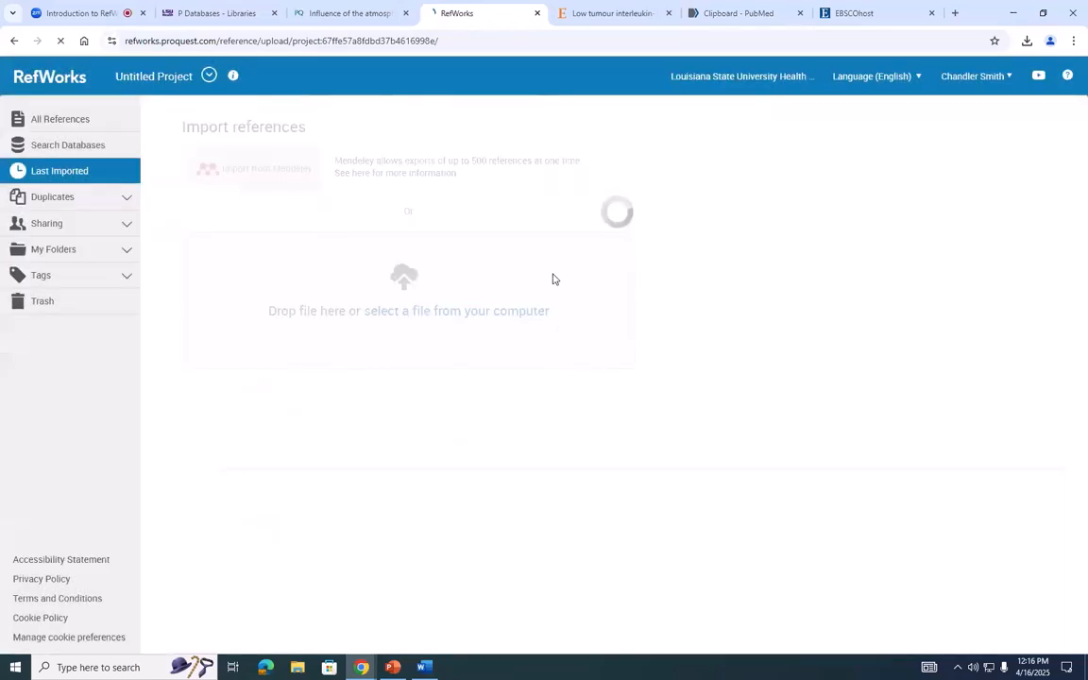
pyautogui.click(401, 308)
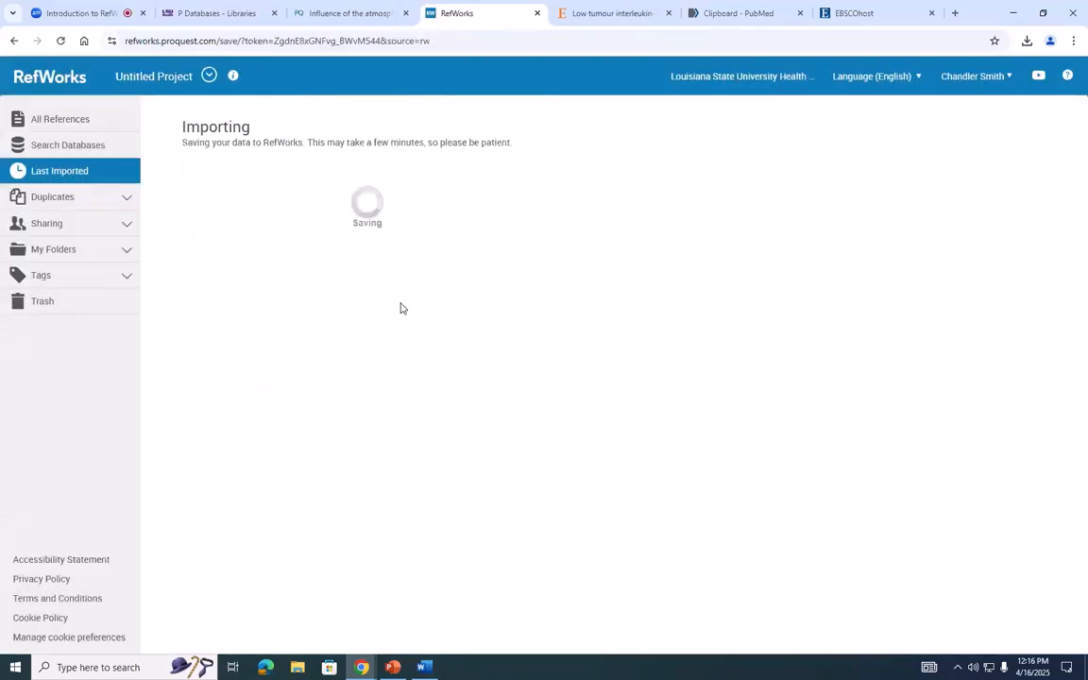
pyautogui.click(262, 246)
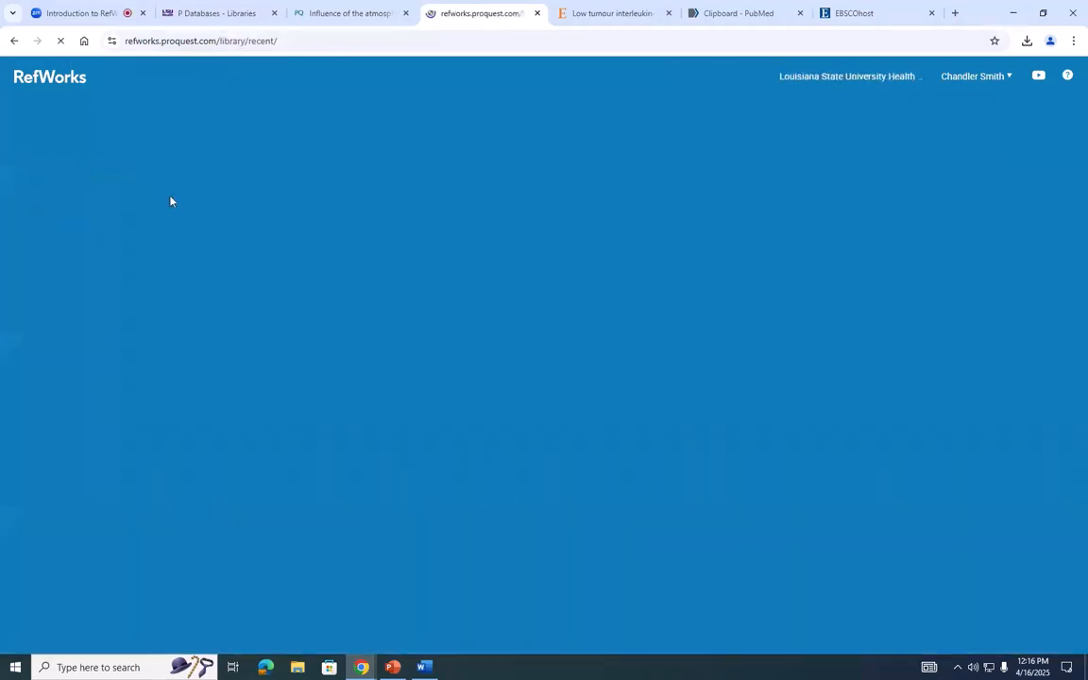
# - Run a duplicate search on the project with exact matching of title, author and year, using completeness to determine the primary reference
pyautogui.click(66, 197)
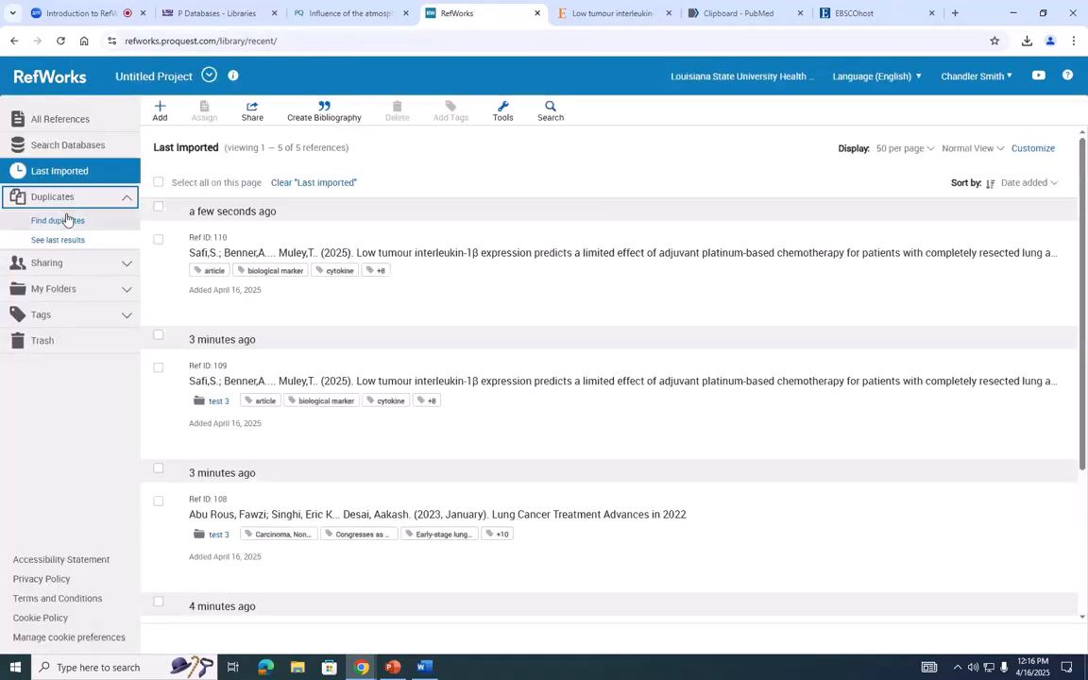
pyautogui.click(59, 220)
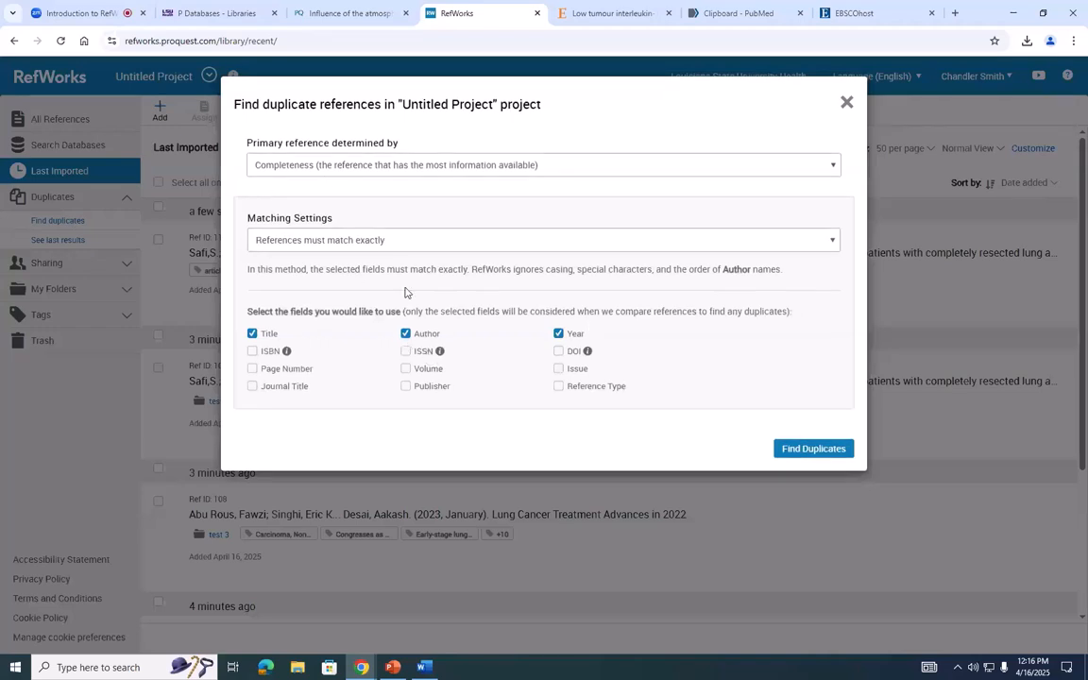
pyautogui.click(338, 241)
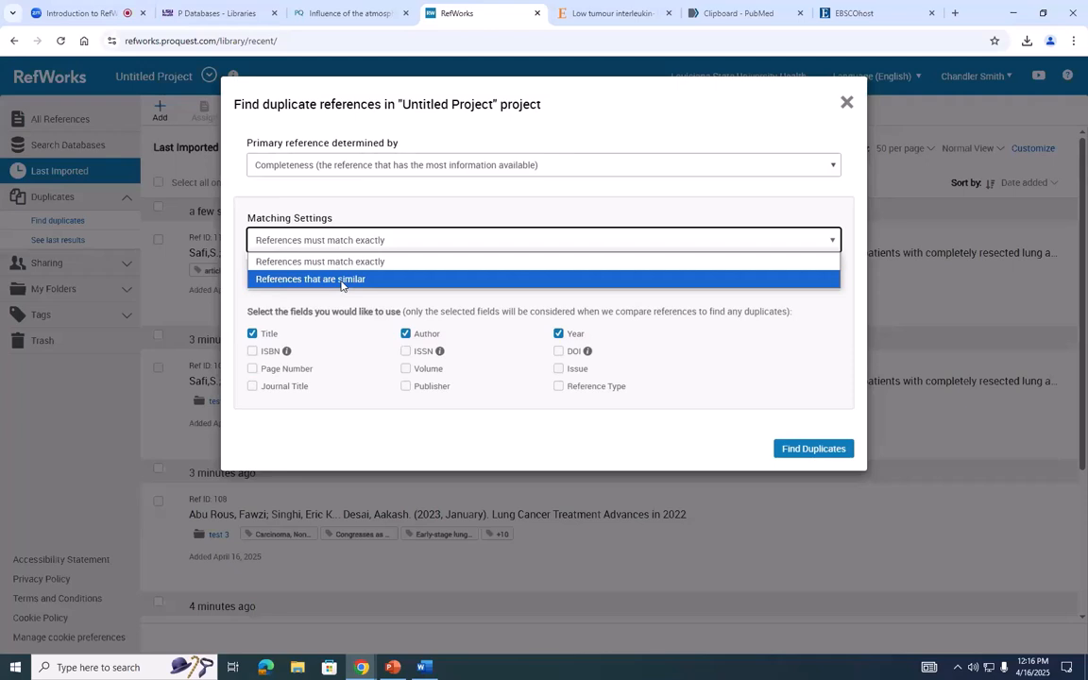
pyautogui.click(349, 263)
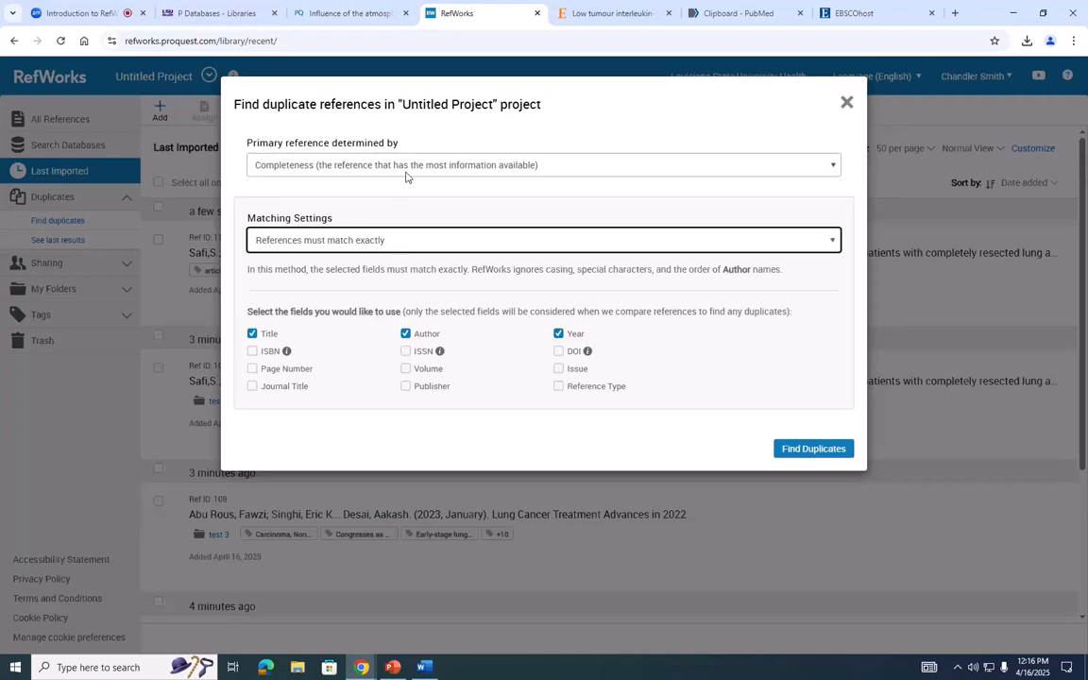
pyautogui.click(366, 161)
pyautogui.click(382, 155)
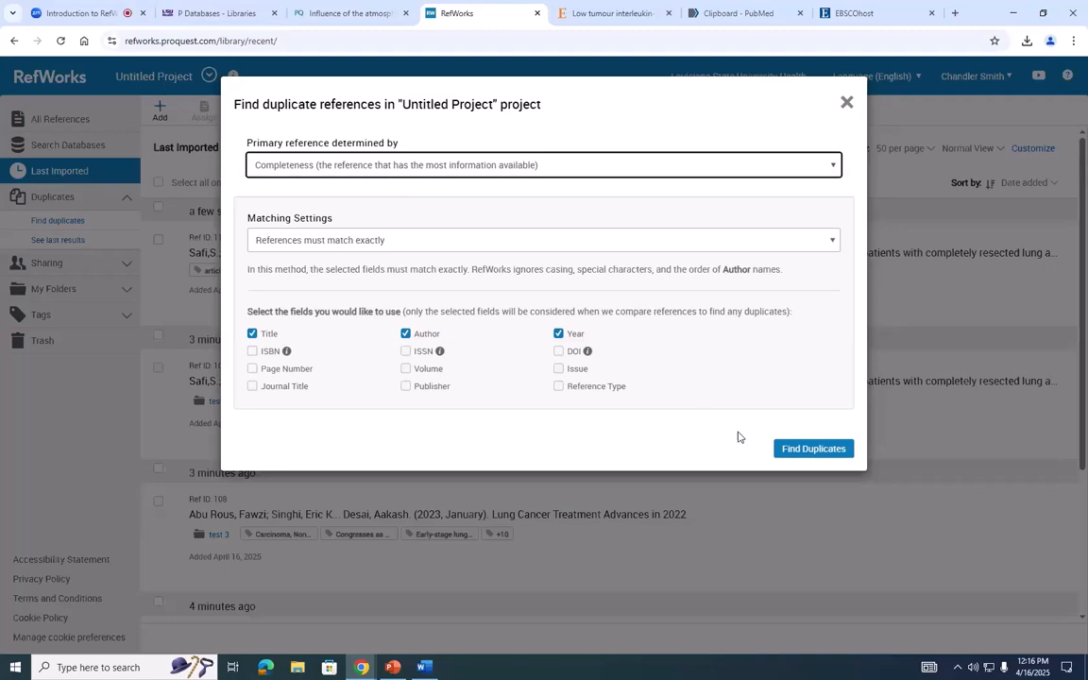
pyautogui.click(804, 450)
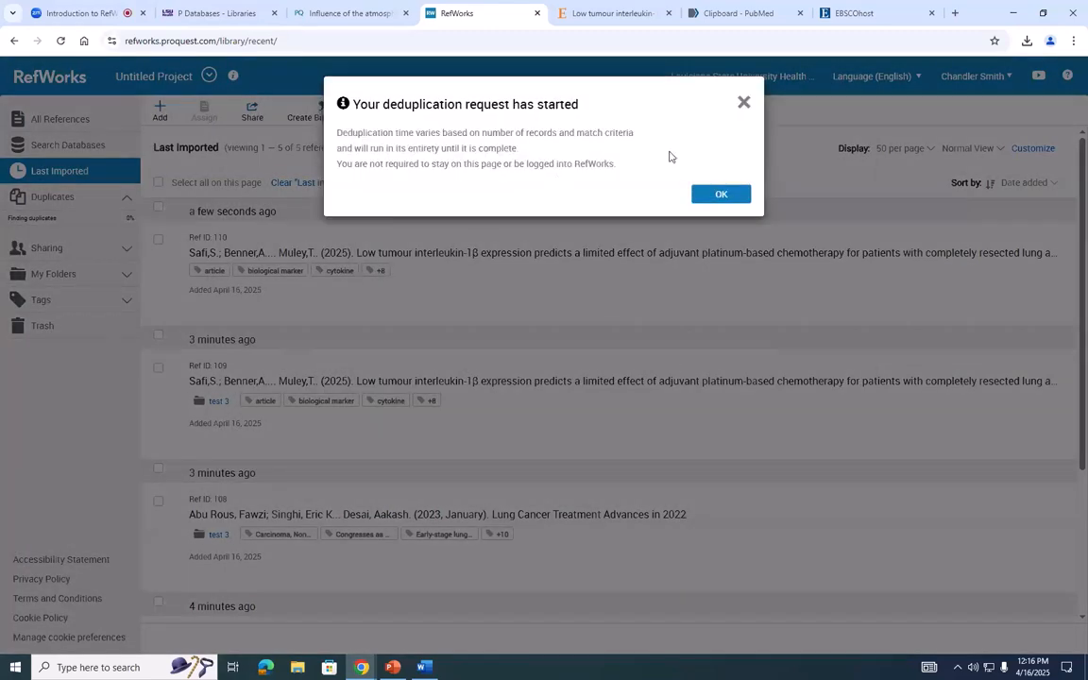
pyautogui.click(719, 193)
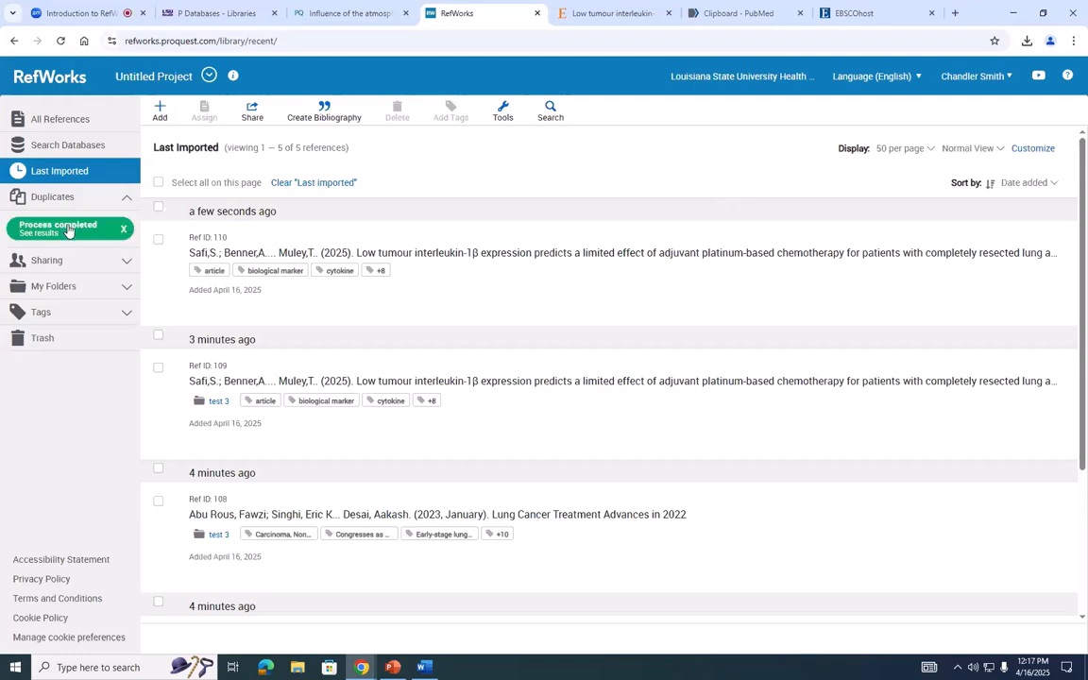
# - Open the duplicate search results and move the selected duplicate reference to the trash
pyautogui.click(68, 230)
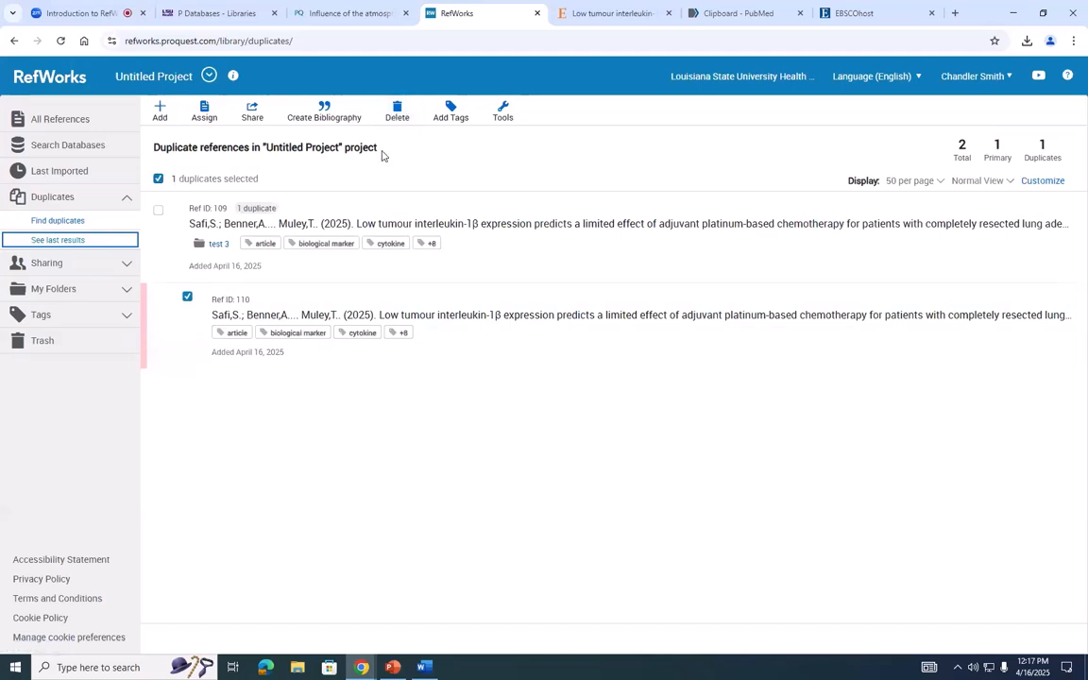
pyautogui.click(396, 111)
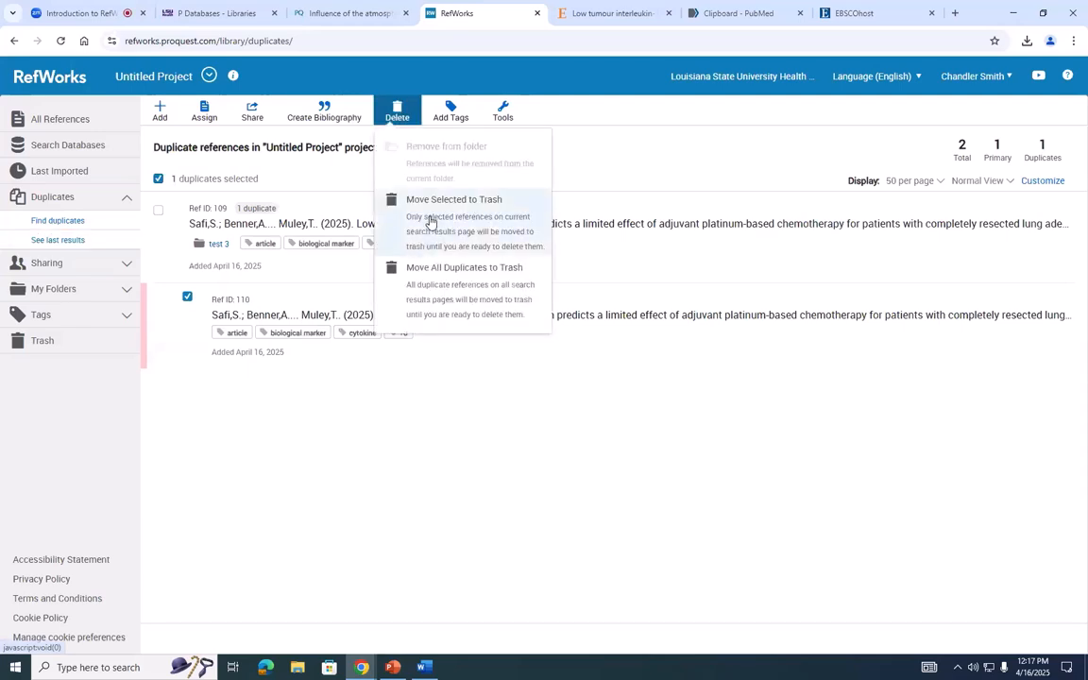
pyautogui.click(430, 221)
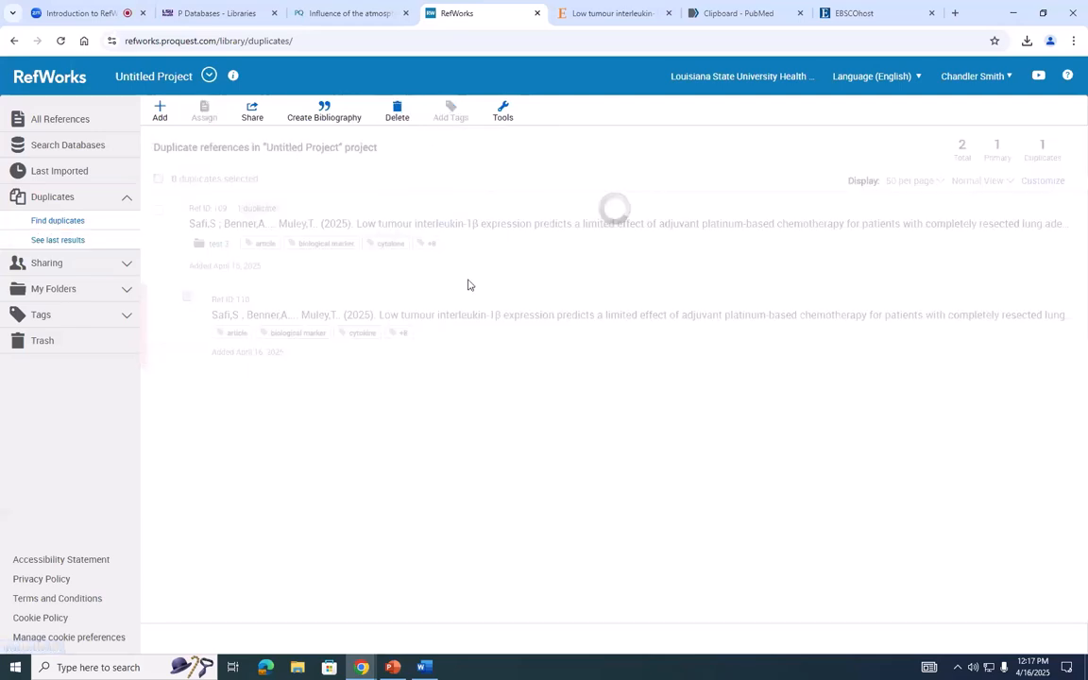
# - Permanently delete all the references held in the trash
pyautogui.click(87, 340)
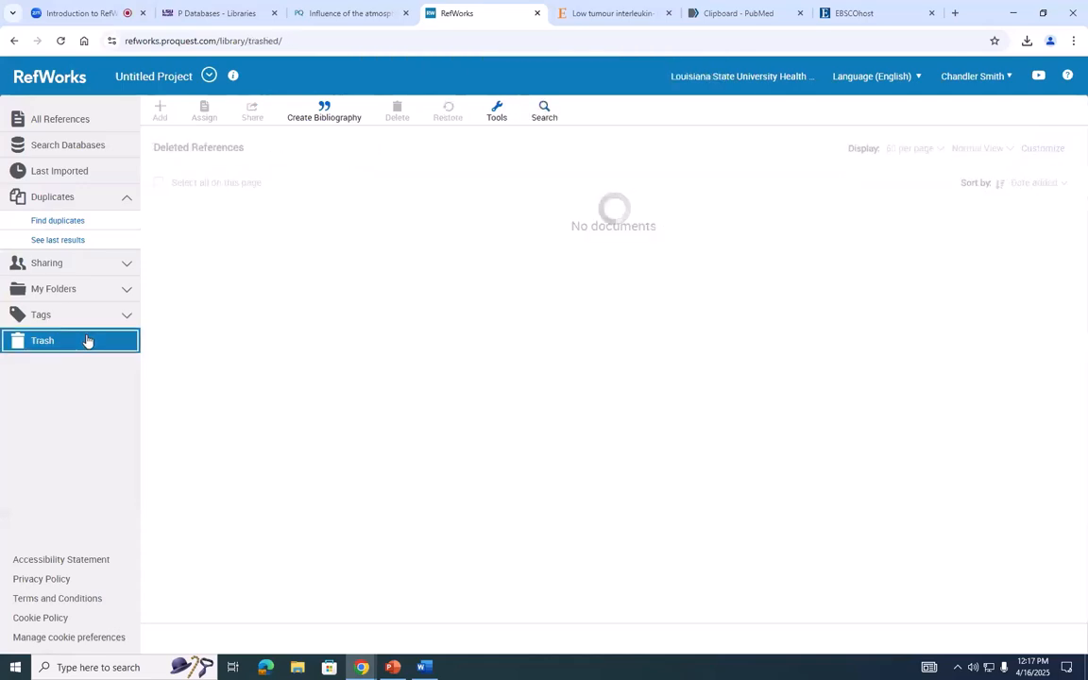
pyautogui.scroll(-3, 290, 316)
pyautogui.scroll(-5, 290, 316)
pyautogui.scroll(8, 290, 316)
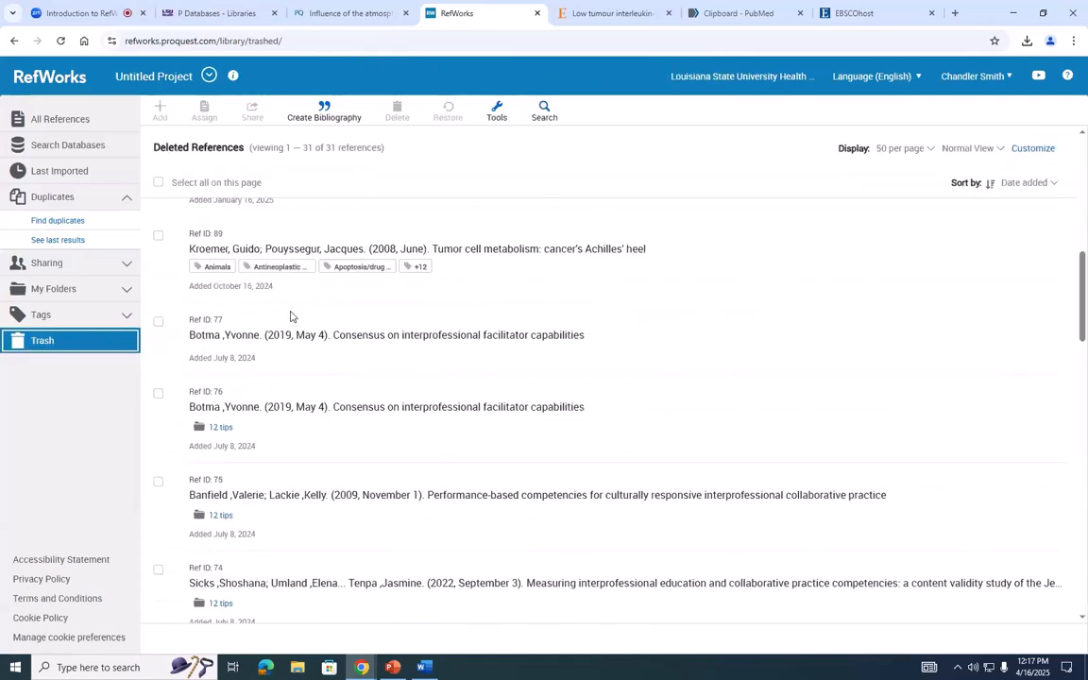
pyautogui.scroll(1, 290, 316)
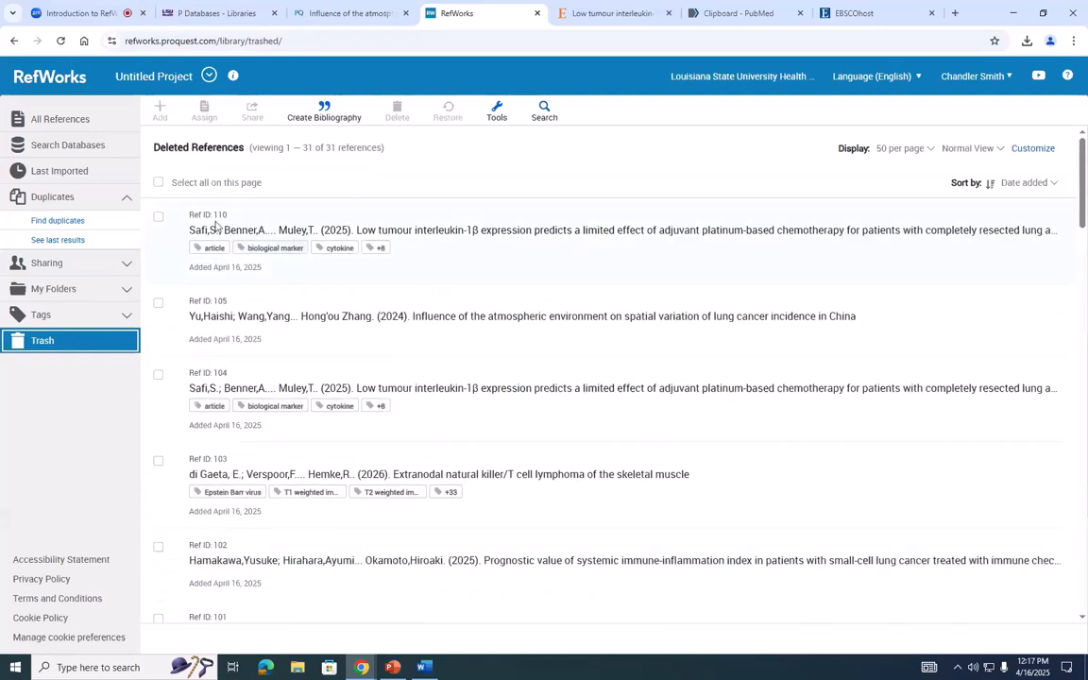
pyautogui.click(157, 183)
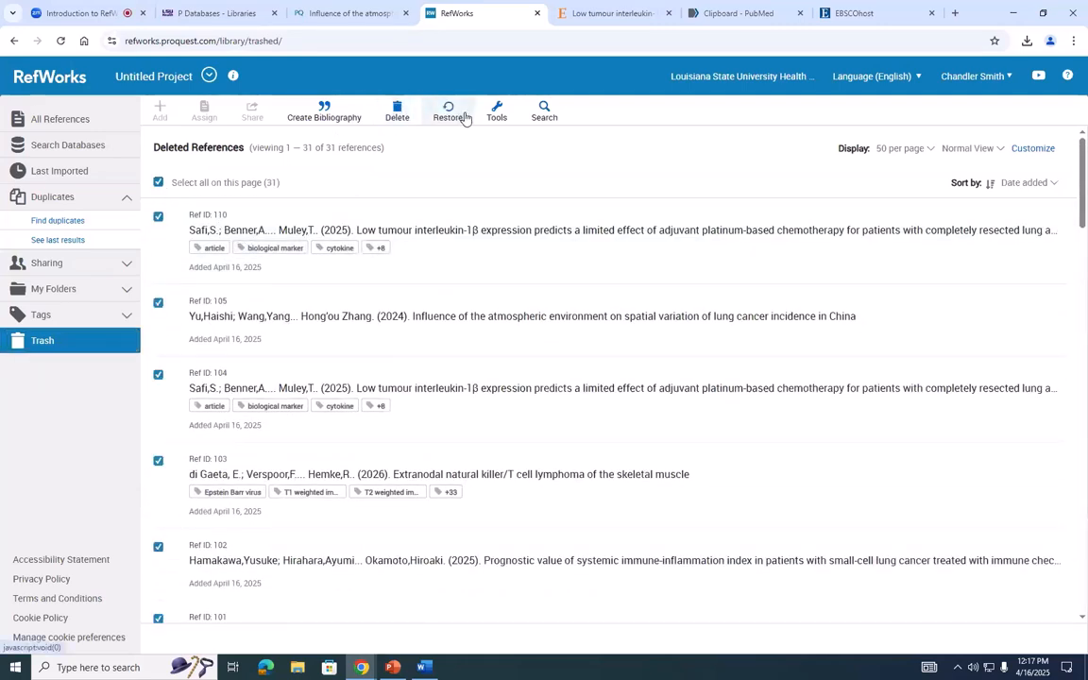
pyautogui.click(398, 115)
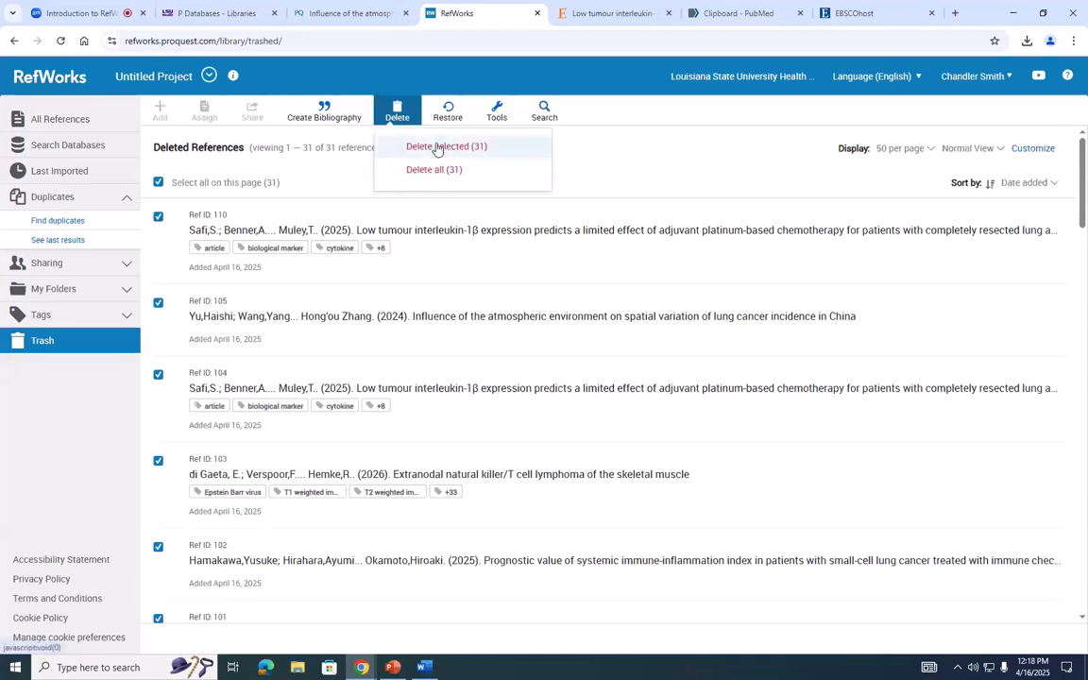
pyautogui.click(471, 149)
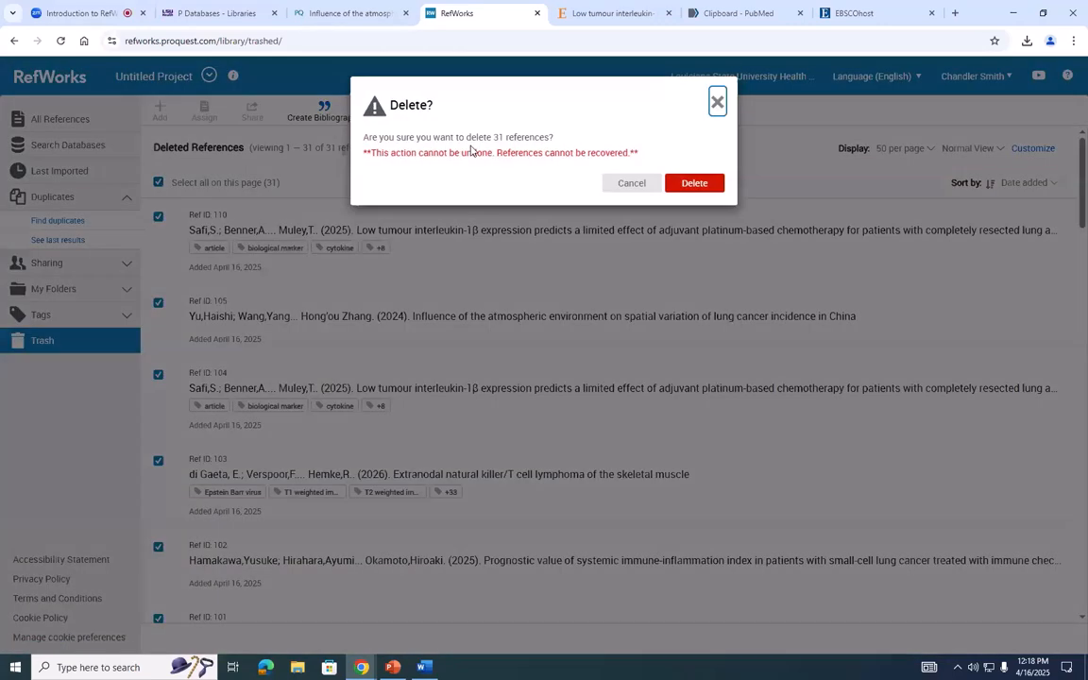
pyautogui.click(688, 186)
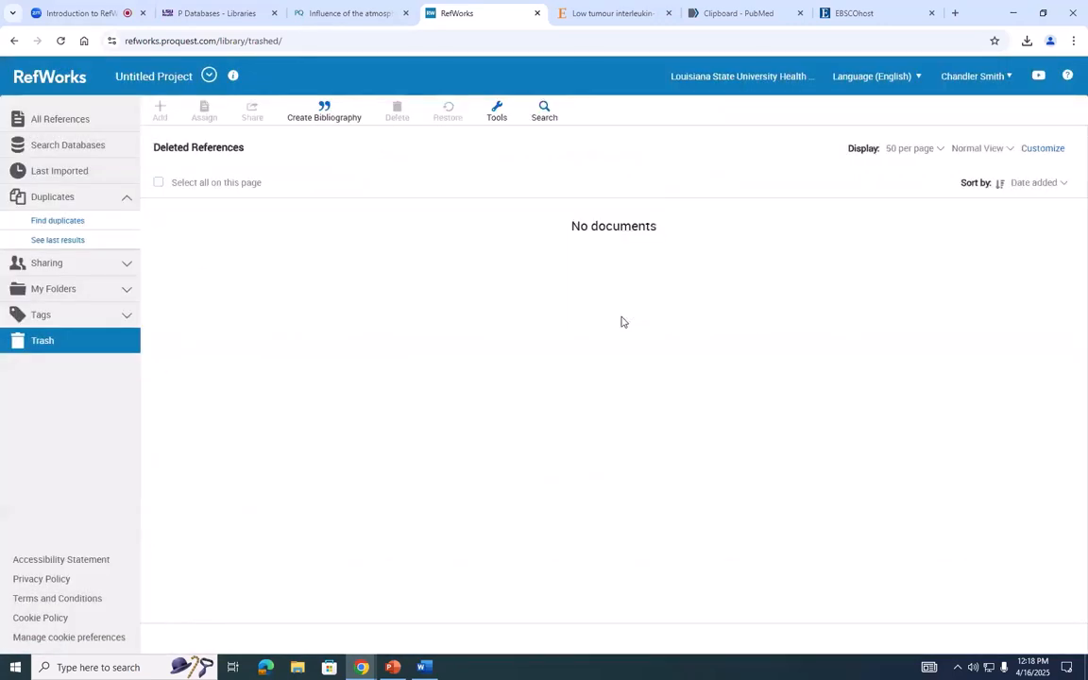
# - Look over the list of all references and open the folder test 3
pyautogui.click(80, 124)
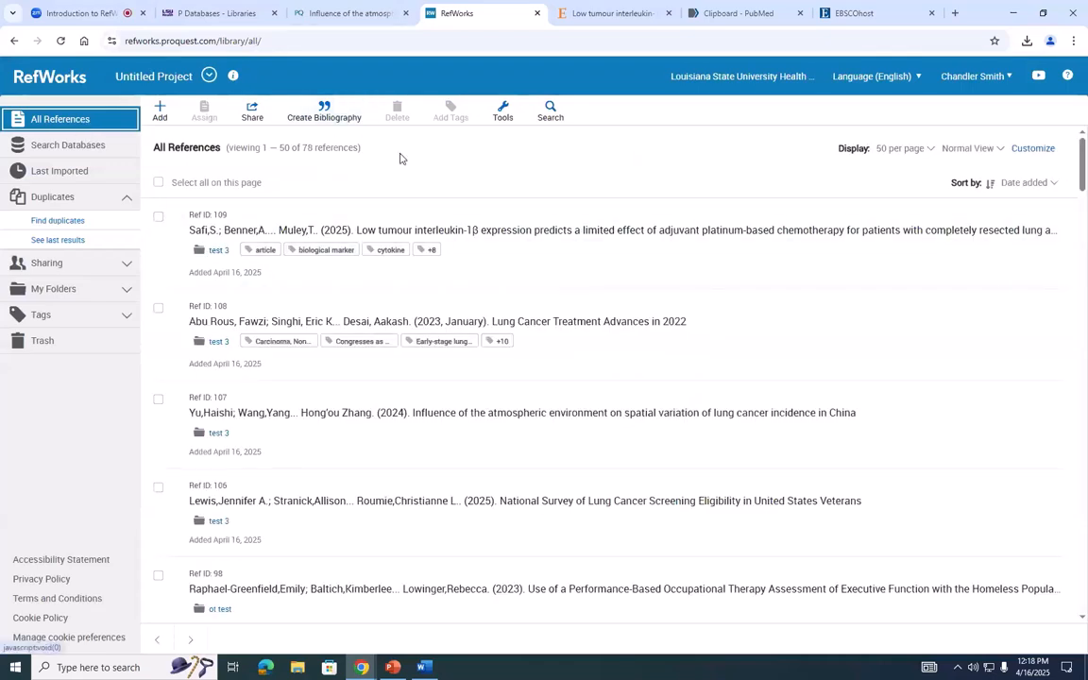
pyautogui.scroll(-2, 265, 250)
pyautogui.scroll(2, 267, 250)
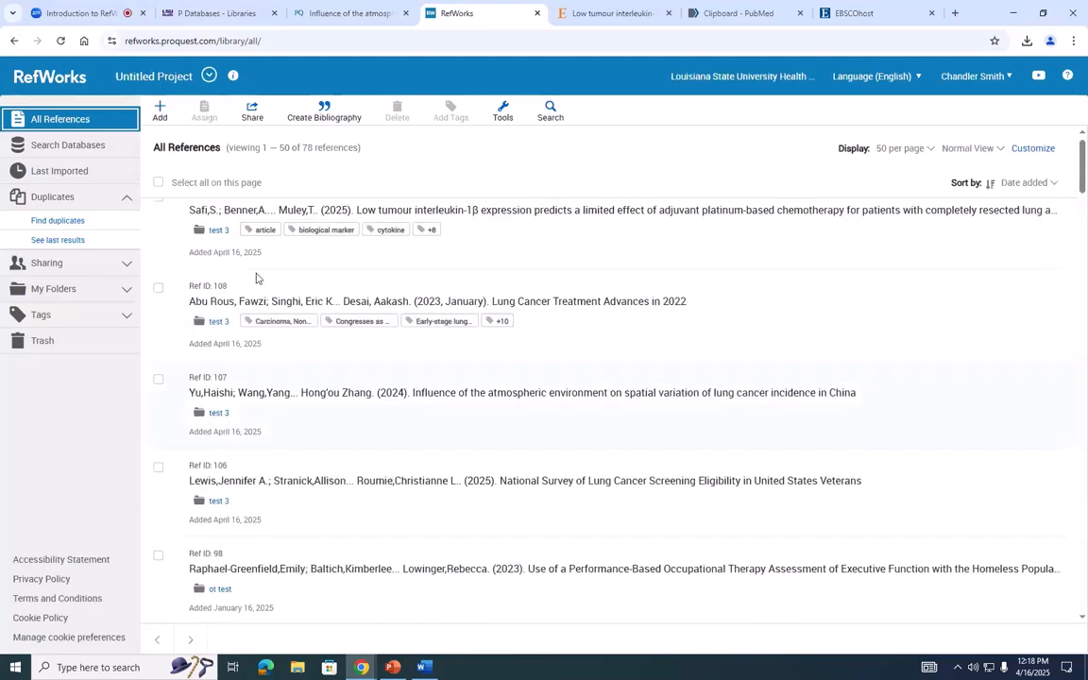
pyautogui.scroll(-3, 256, 277)
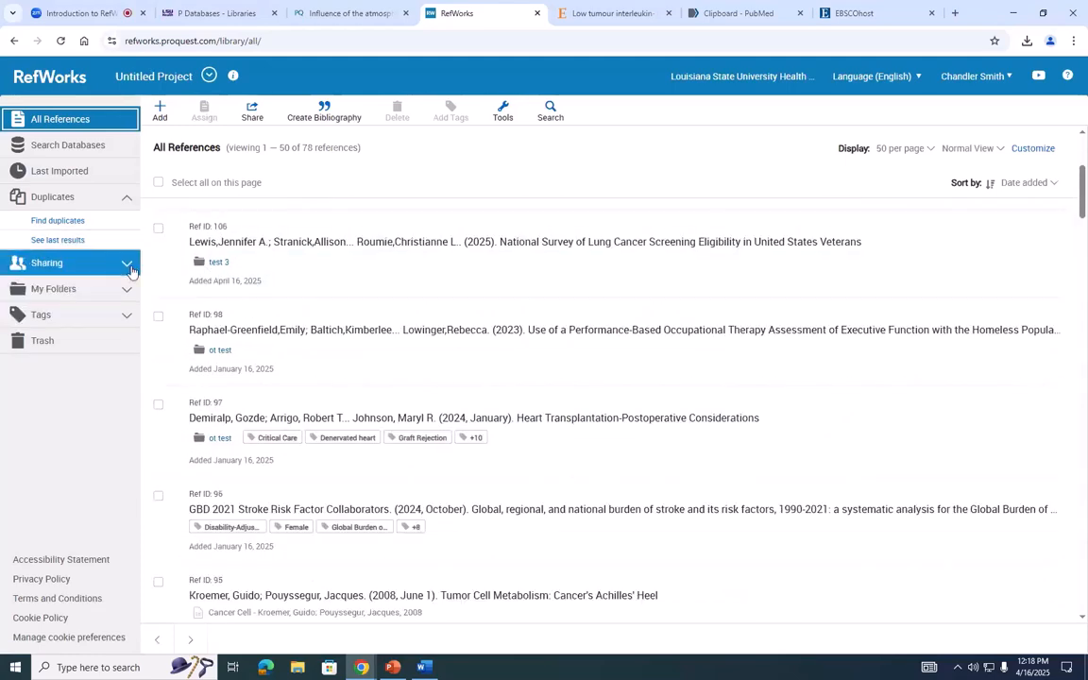
pyautogui.click(76, 264)
pyautogui.click(81, 326)
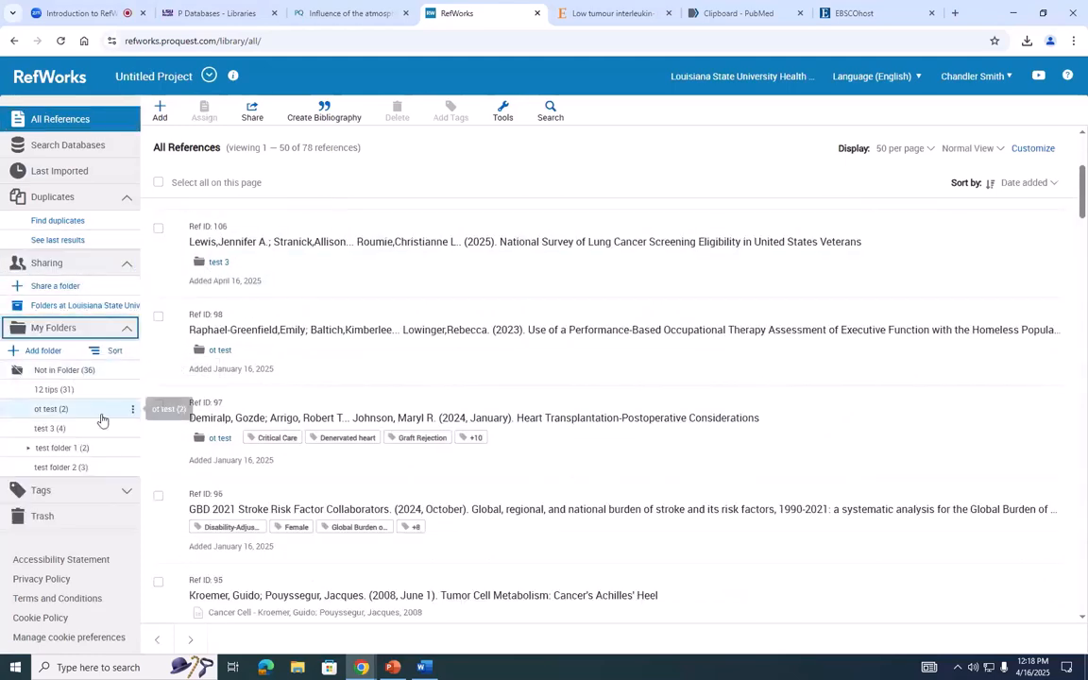
pyautogui.click(88, 430)
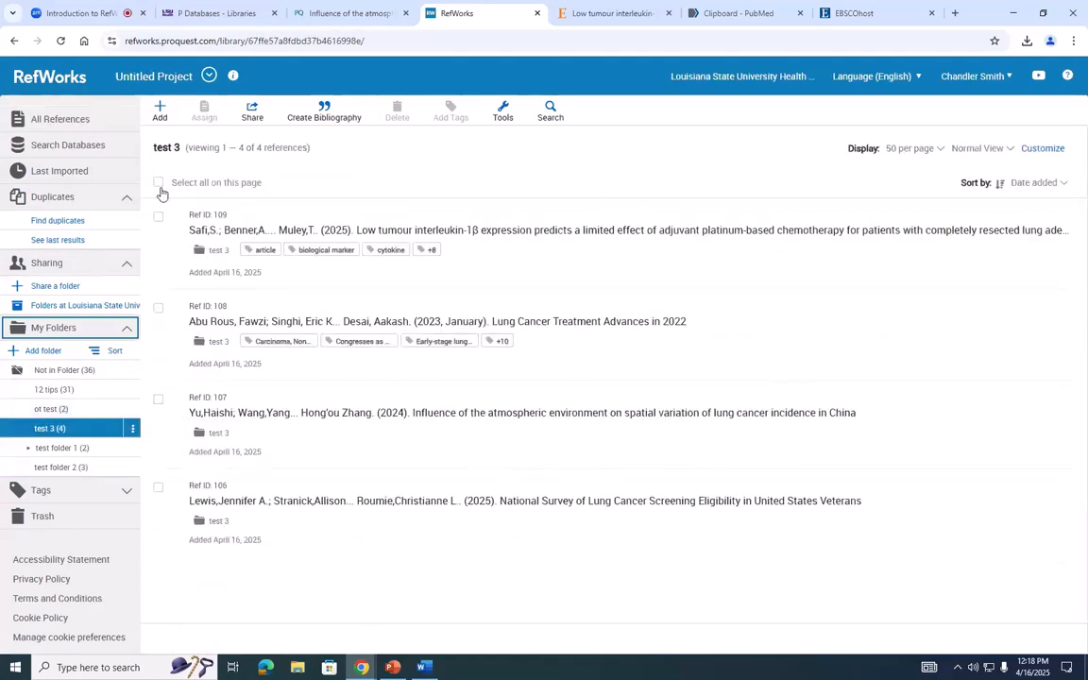
# - Create a bibliography from all the references in the test 3 folder
pyautogui.click(159, 183)
pyautogui.click(324, 111)
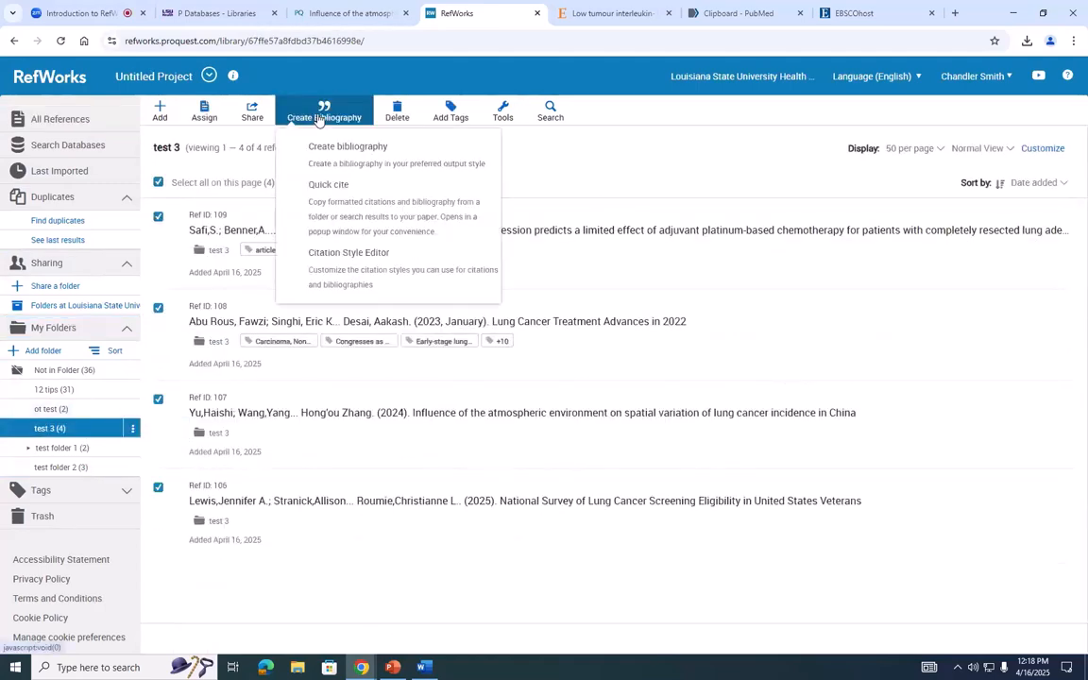
pyautogui.click(342, 157)
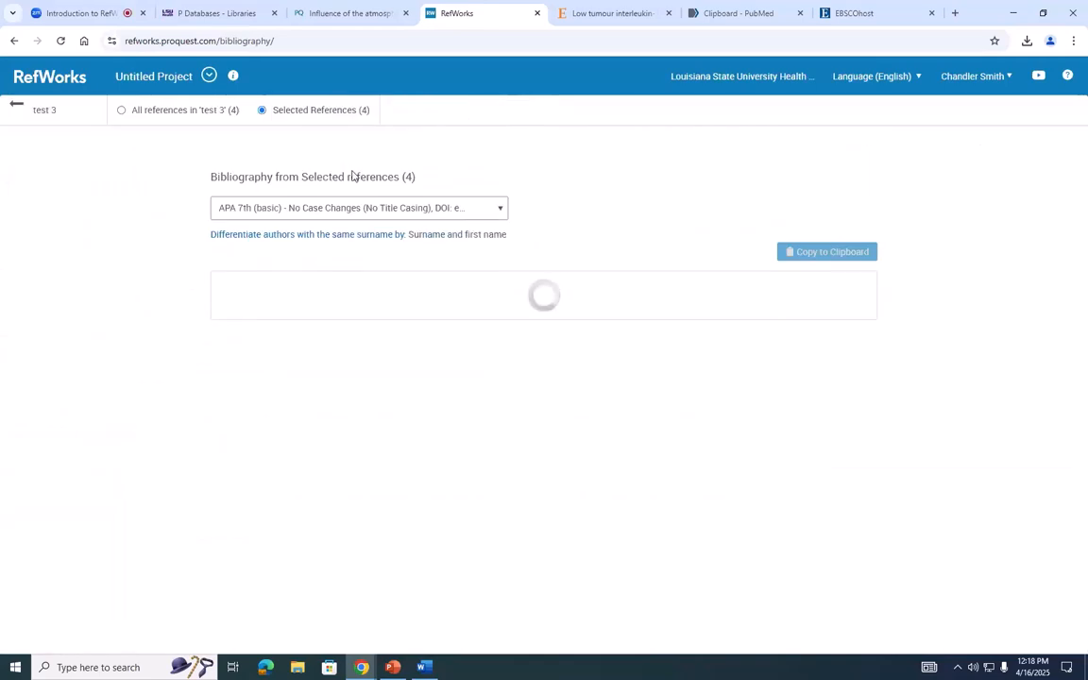
# - Examine the citation style choices for the bibliography and copy the formatted reference list to the clipboard
pyautogui.click(303, 207)
pyautogui.click(315, 240)
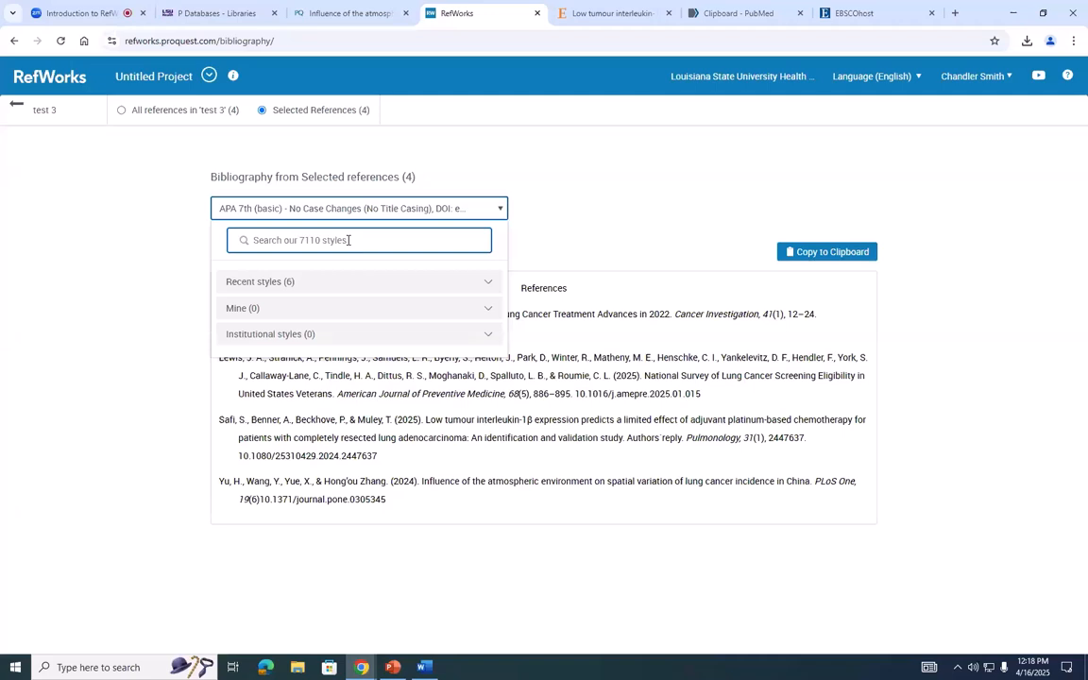
pyautogui.click(149, 231)
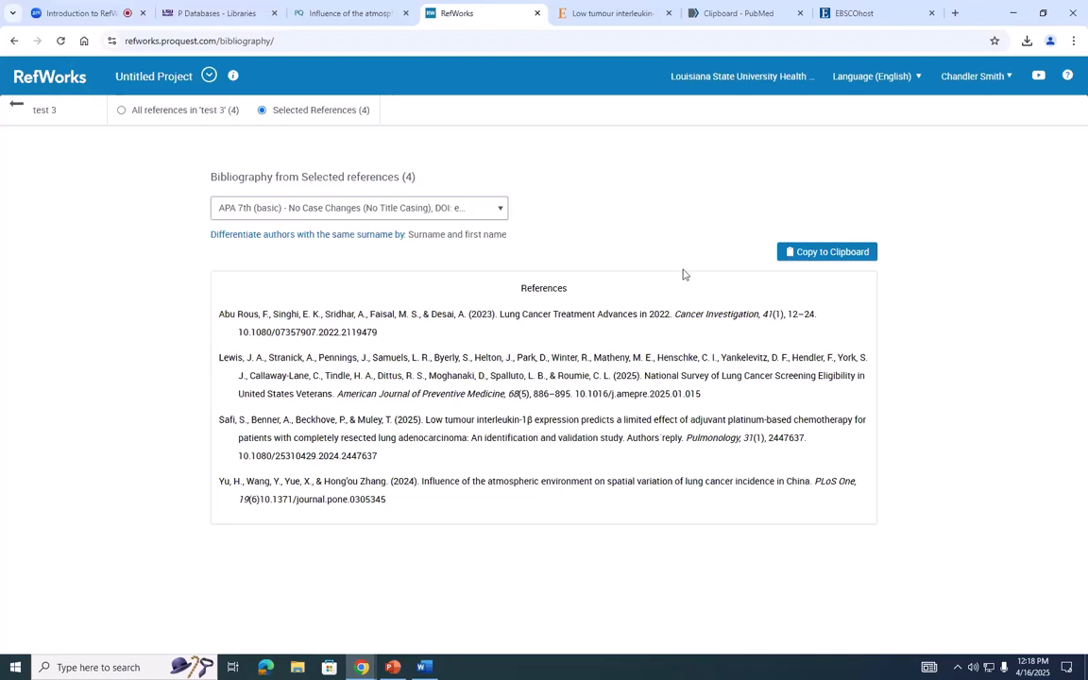
pyautogui.click(809, 258)
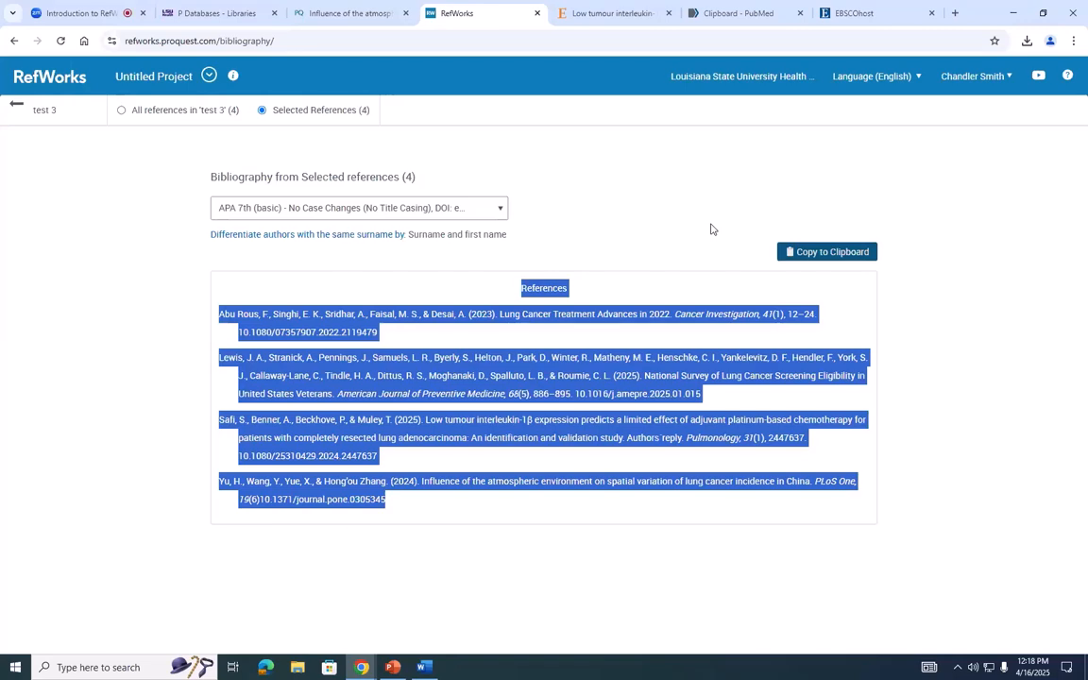
# - Leave the bibliography for the test 3 folder and switch to the open New Microsoft Word Document in Word
pyautogui.click(696, 220)
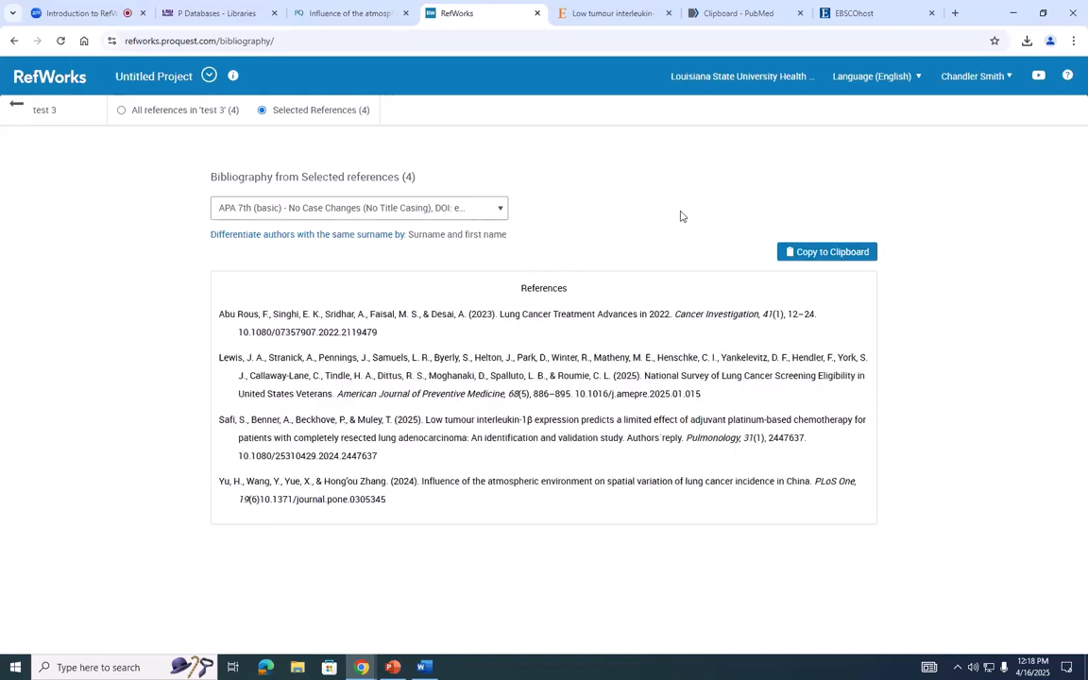
pyautogui.click(14, 105)
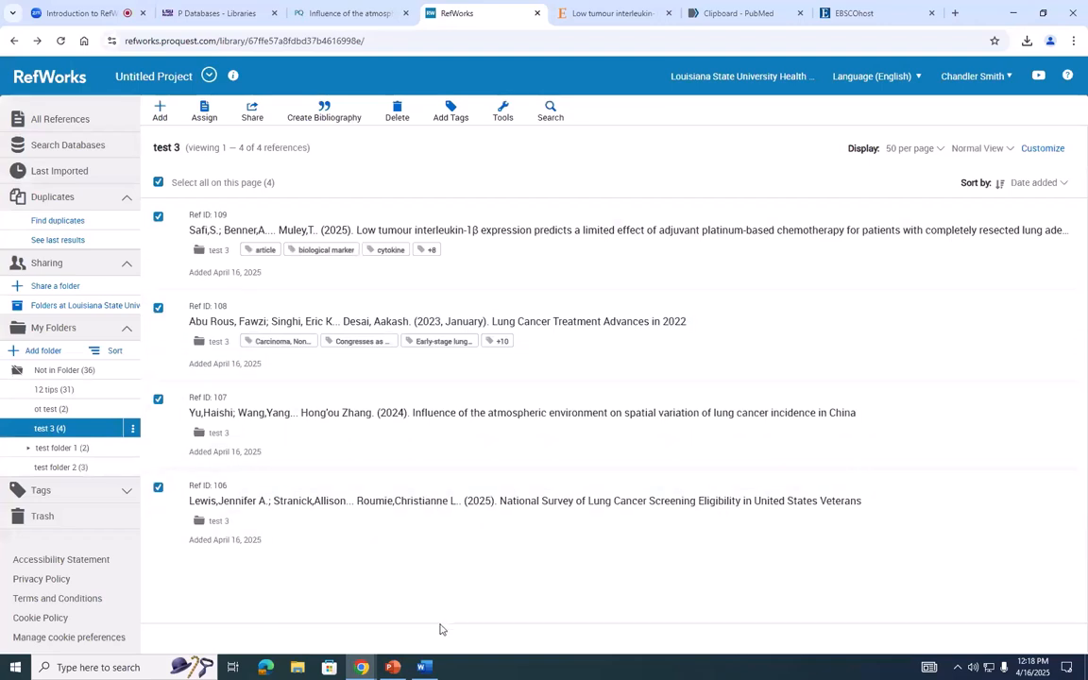
pyautogui.moveTo(426, 667)
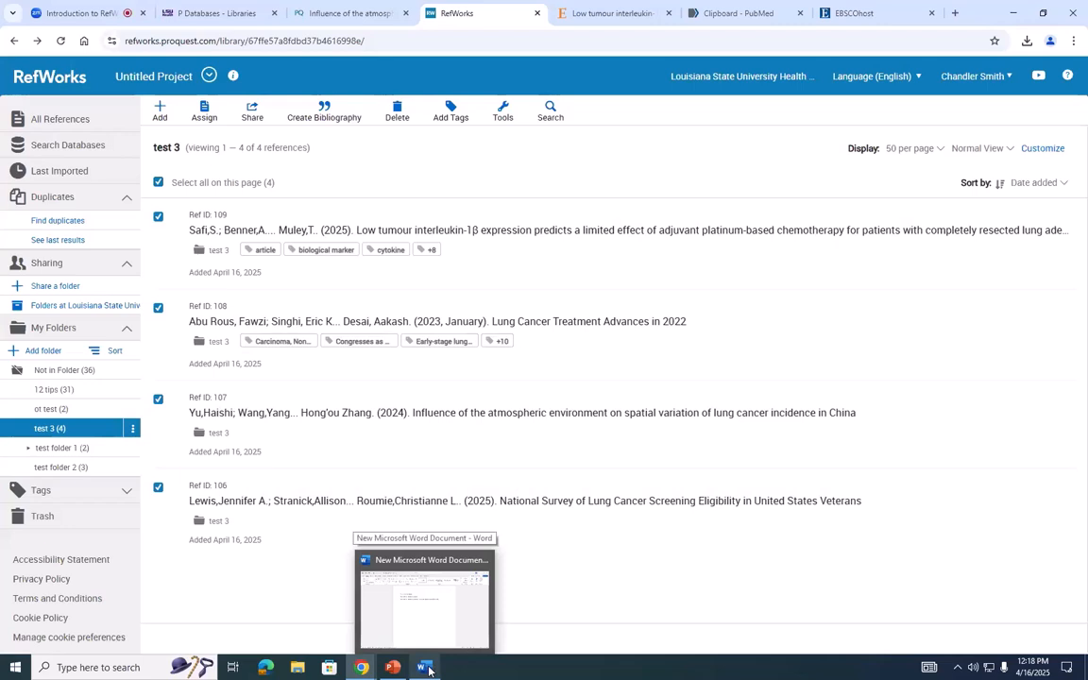
pyautogui.click(373, 597)
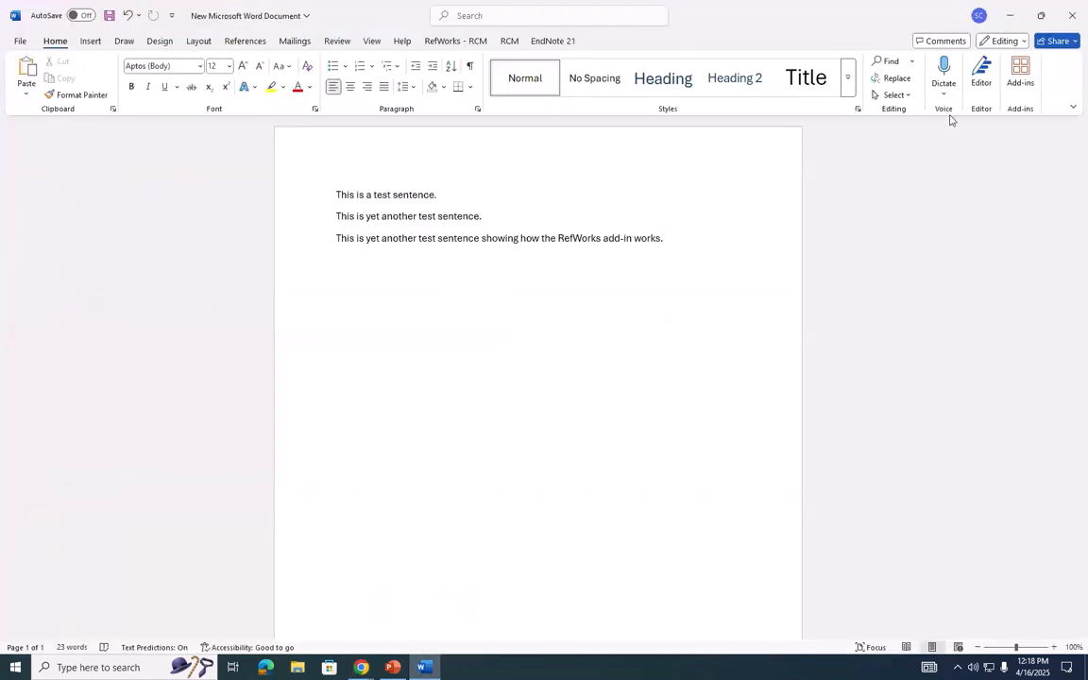
pyautogui.click(1020, 75)
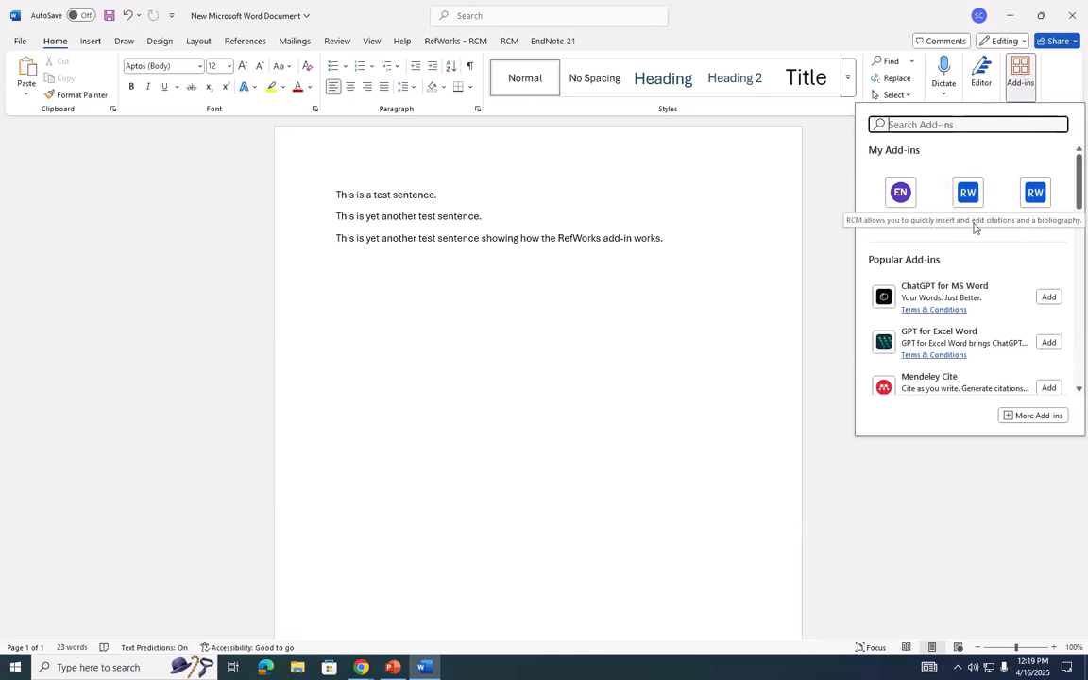
pyautogui.click(972, 200)
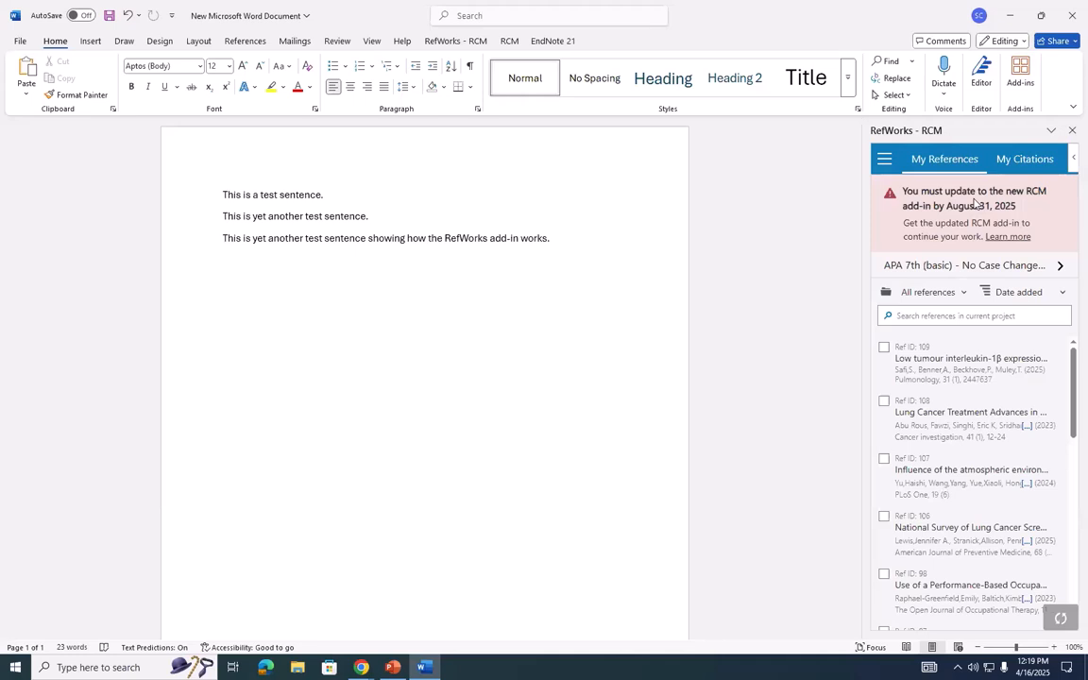
pyautogui.click(1072, 130)
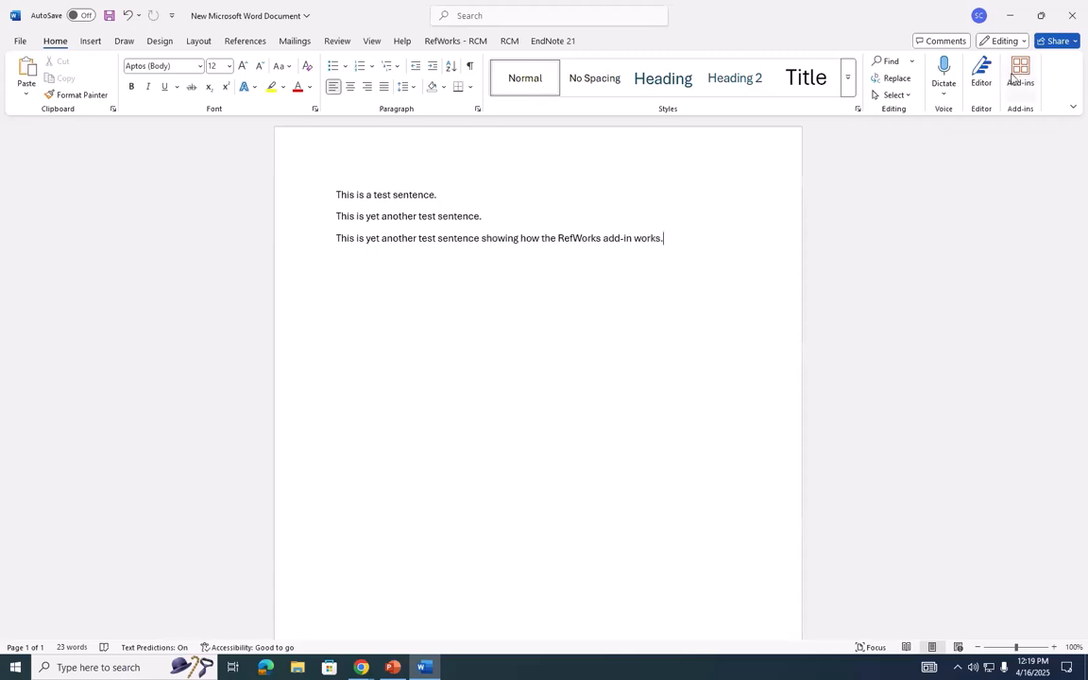
# - Open the RefWorks Citation Manager add-in and insert a citation of the "Low tumour interleukin-1β" reference after the first test sentence
pyautogui.click(1015, 76)
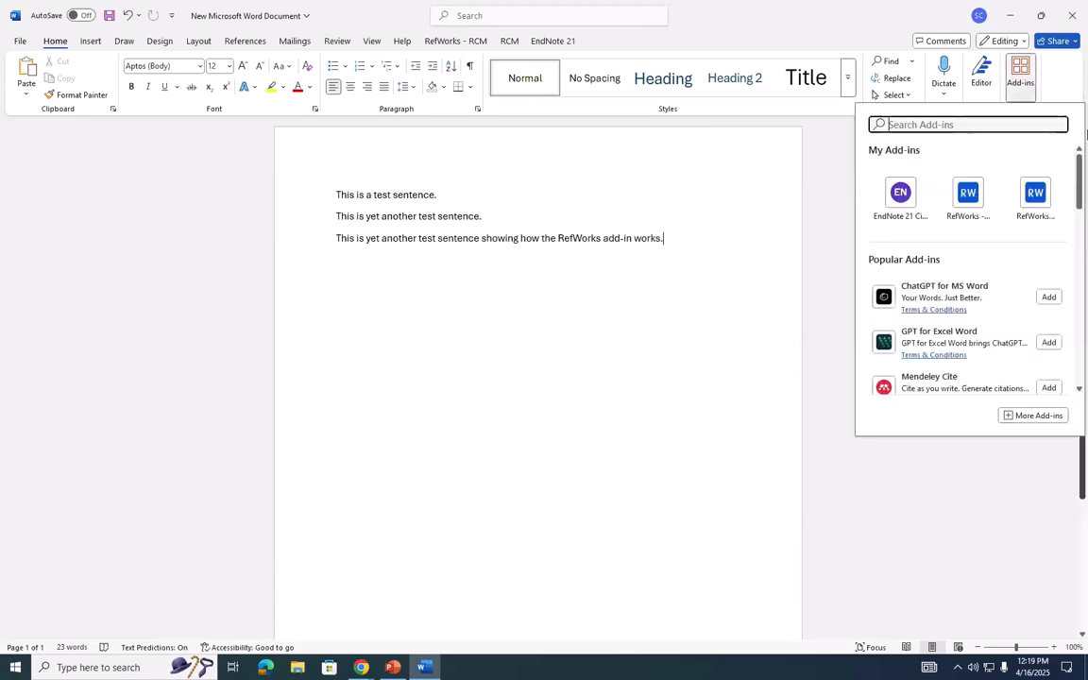
pyautogui.click(1036, 193)
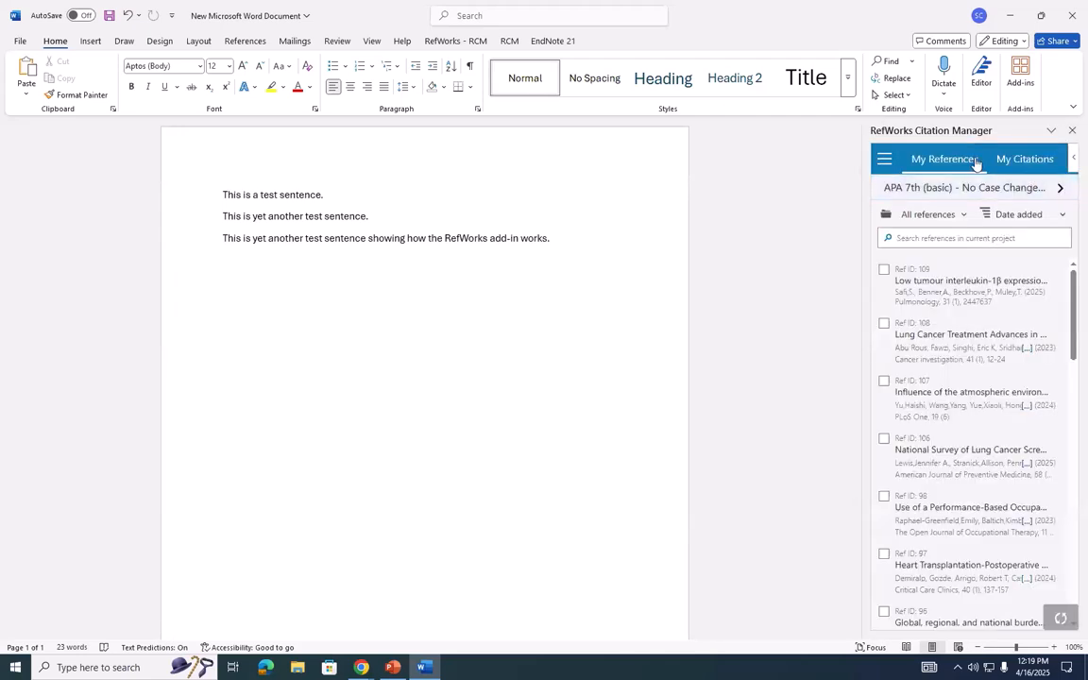
pyautogui.click(393, 189)
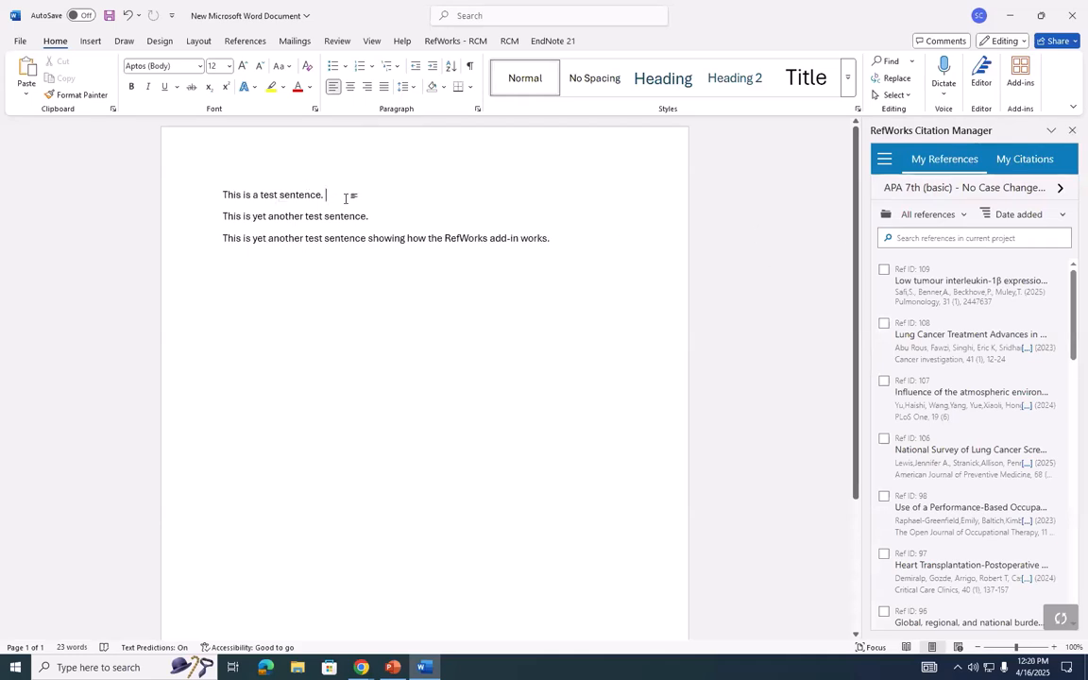
pyautogui.click(884, 270)
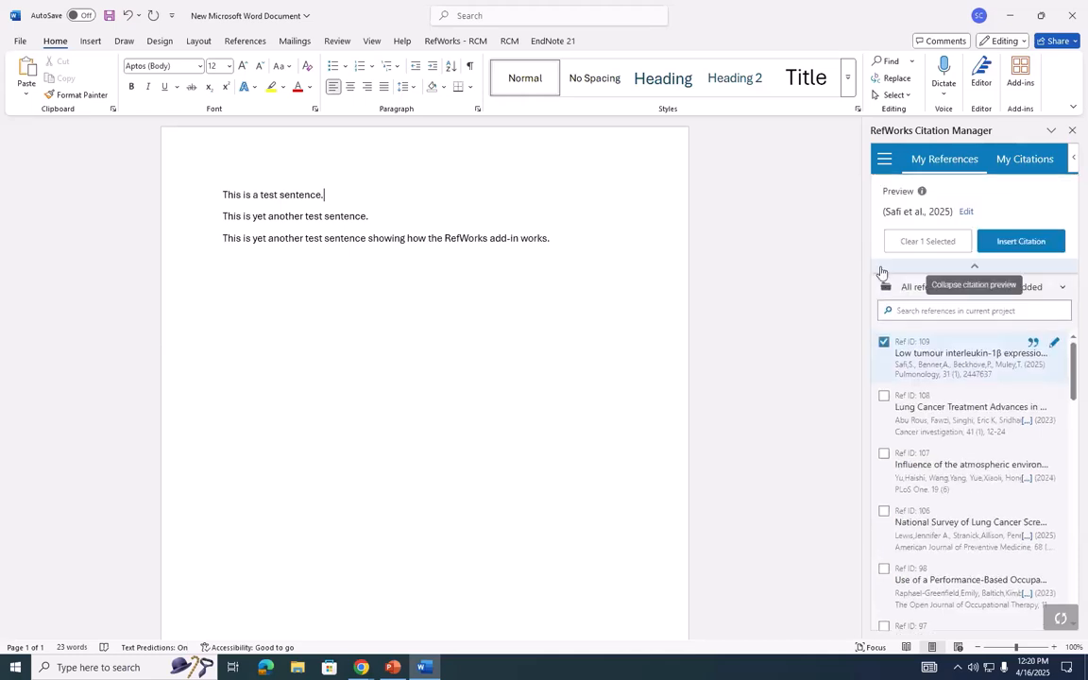
pyautogui.click(1029, 243)
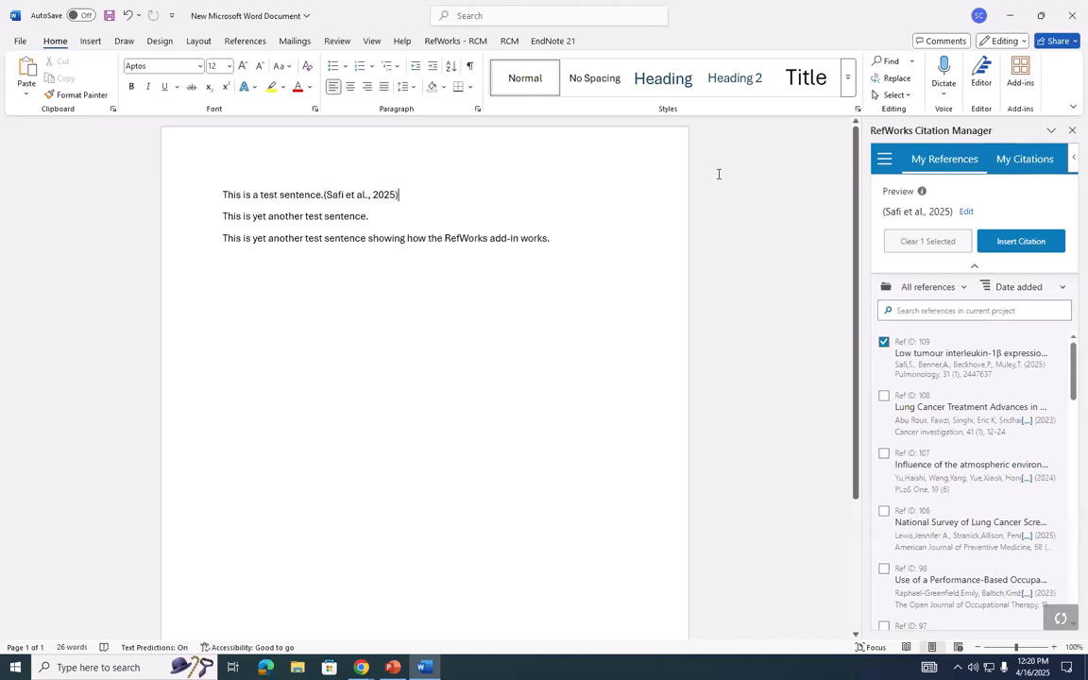
# - Examine the list of citations in the document and the add-in's citation style settings, keeping the current style
pyautogui.click(1015, 159)
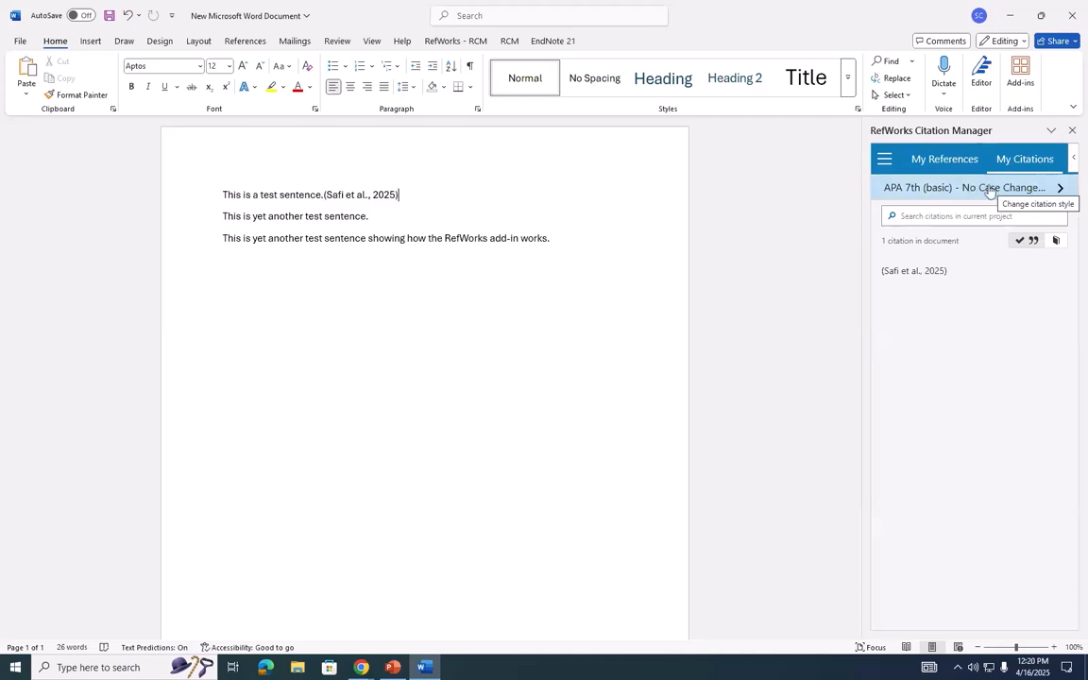
pyautogui.click(983, 188)
pyautogui.click(974, 217)
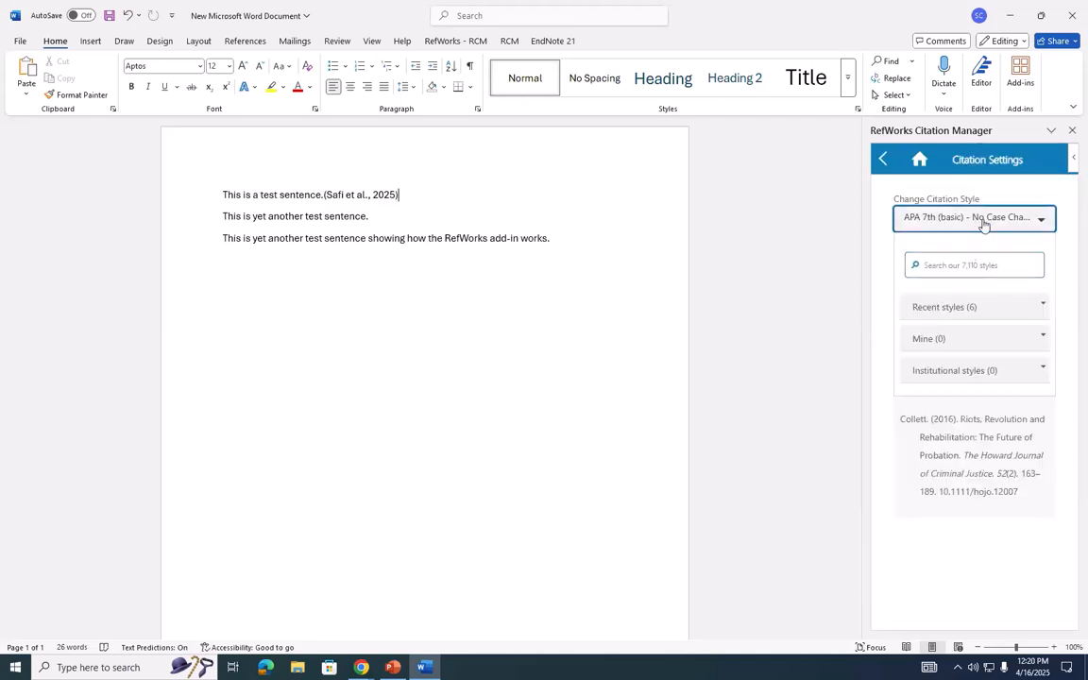
pyautogui.click(983, 220)
pyautogui.click(887, 160)
pyautogui.click(909, 166)
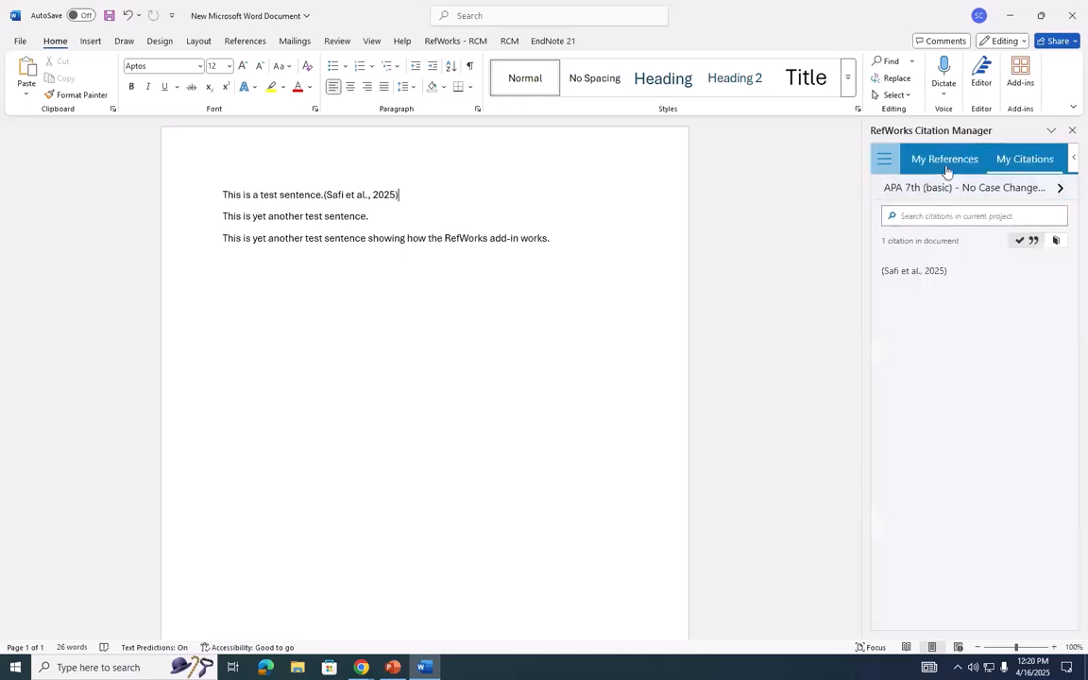
# - Insert one combined citation of "Lung Cancer Treatment Advances in 2022" and "Influence of the atmospheric environment" after the second sentence
pyautogui.click(490, 215)
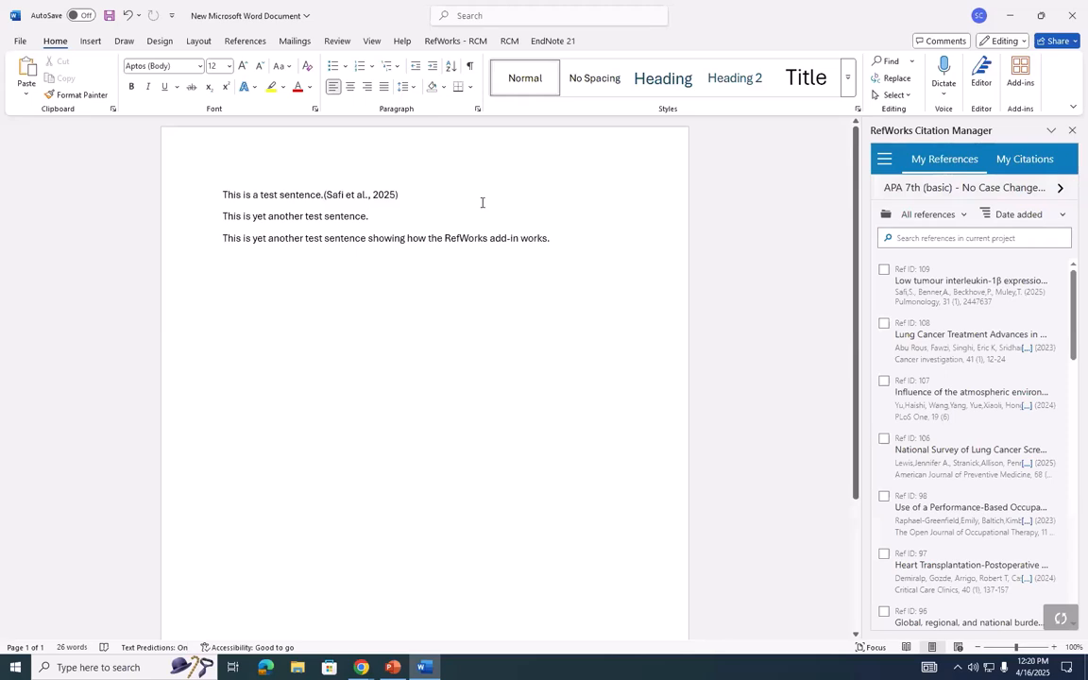
pyautogui.click(884, 323)
pyautogui.click(884, 453)
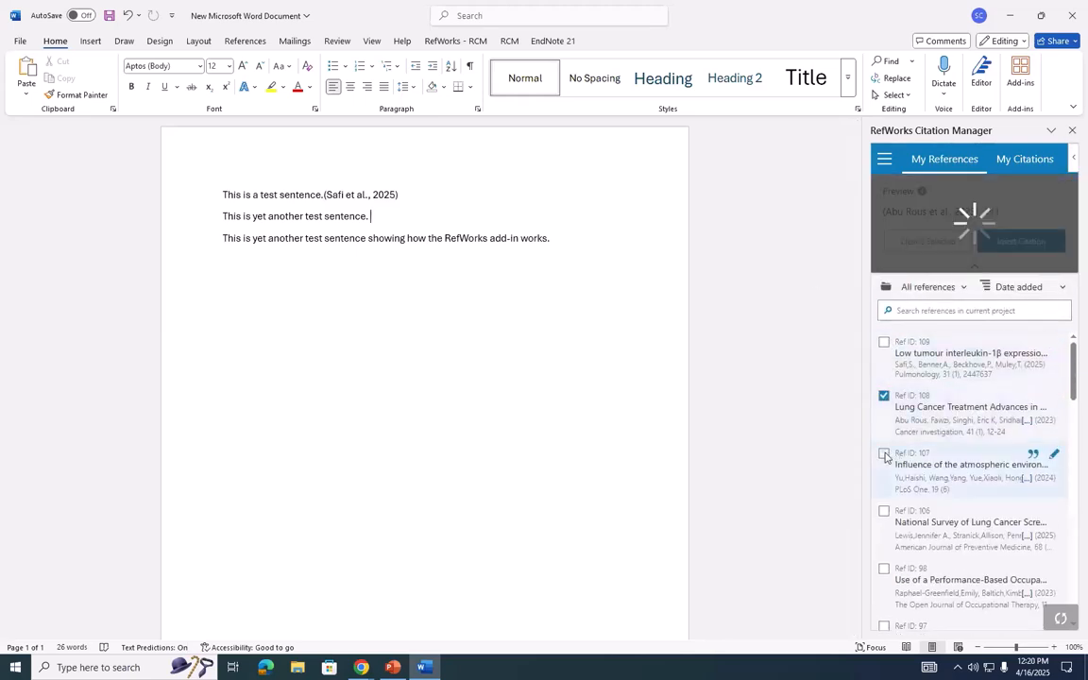
pyautogui.click(1018, 241)
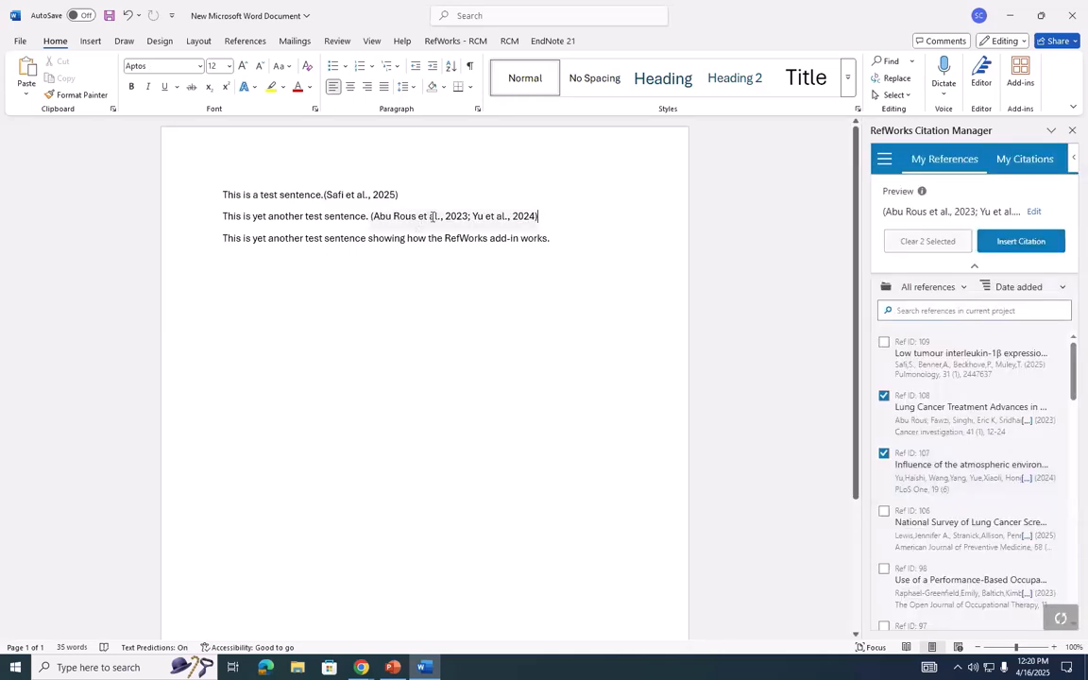
# - Insert one combined citation of "Tumor Cell Metabolism" and "Successful Allogeneic Hematopoietic Cell Transplantation" after the third sentence, leaving out the previously selected references
pyautogui.click(564, 236)
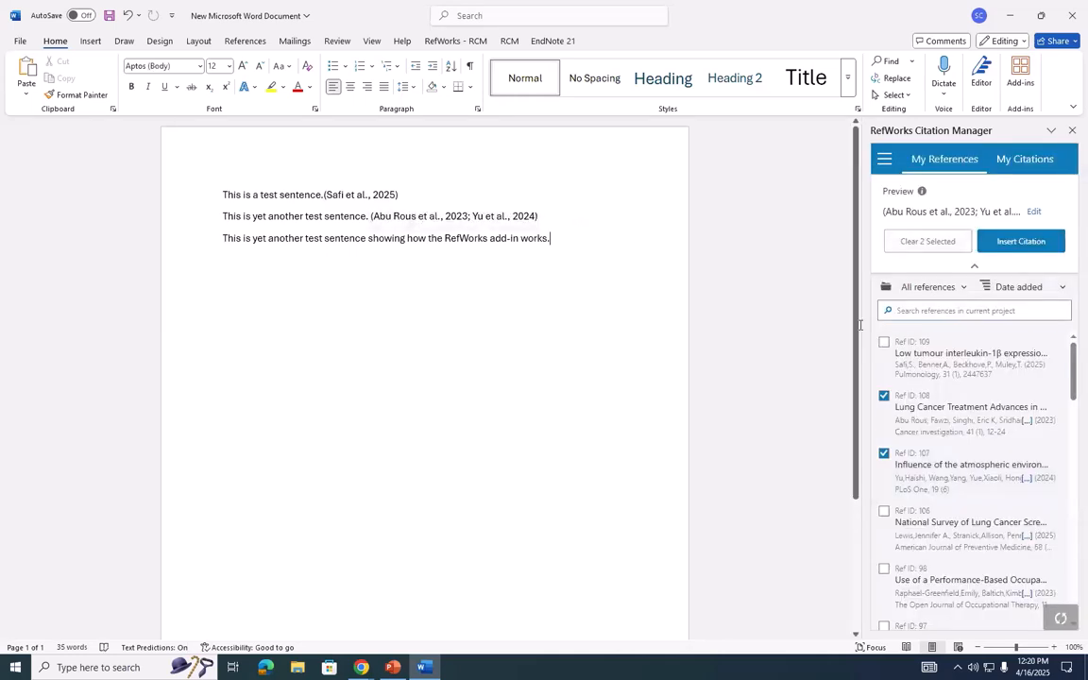
pyautogui.click(883, 396)
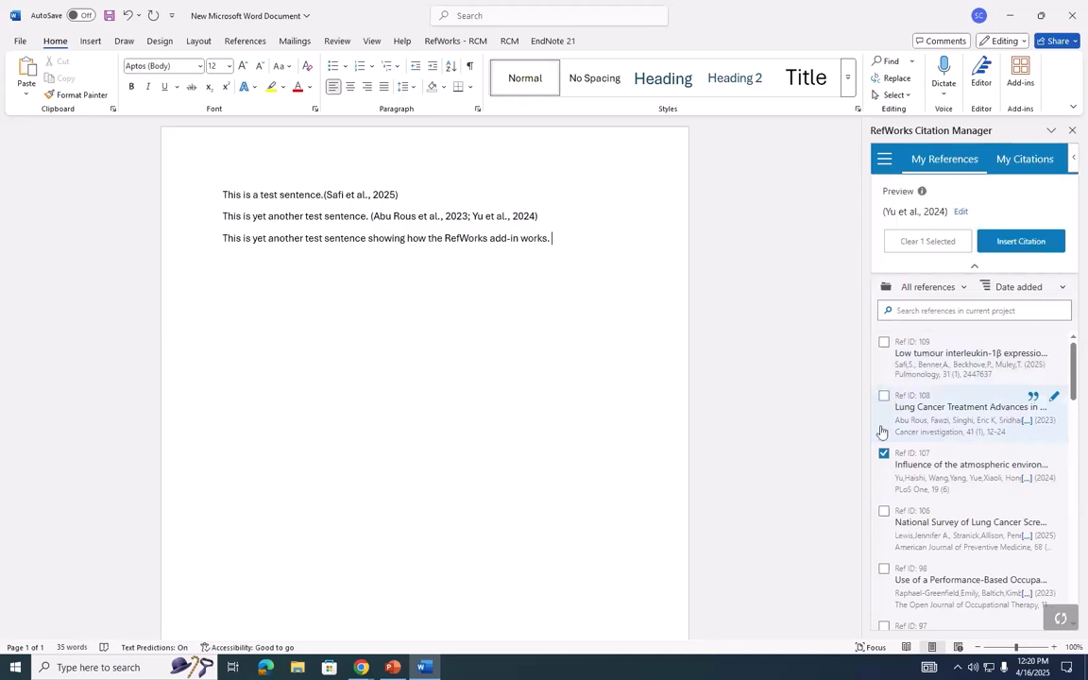
pyautogui.click(884, 454)
pyautogui.scroll(-5, 889, 451)
pyautogui.click(885, 405)
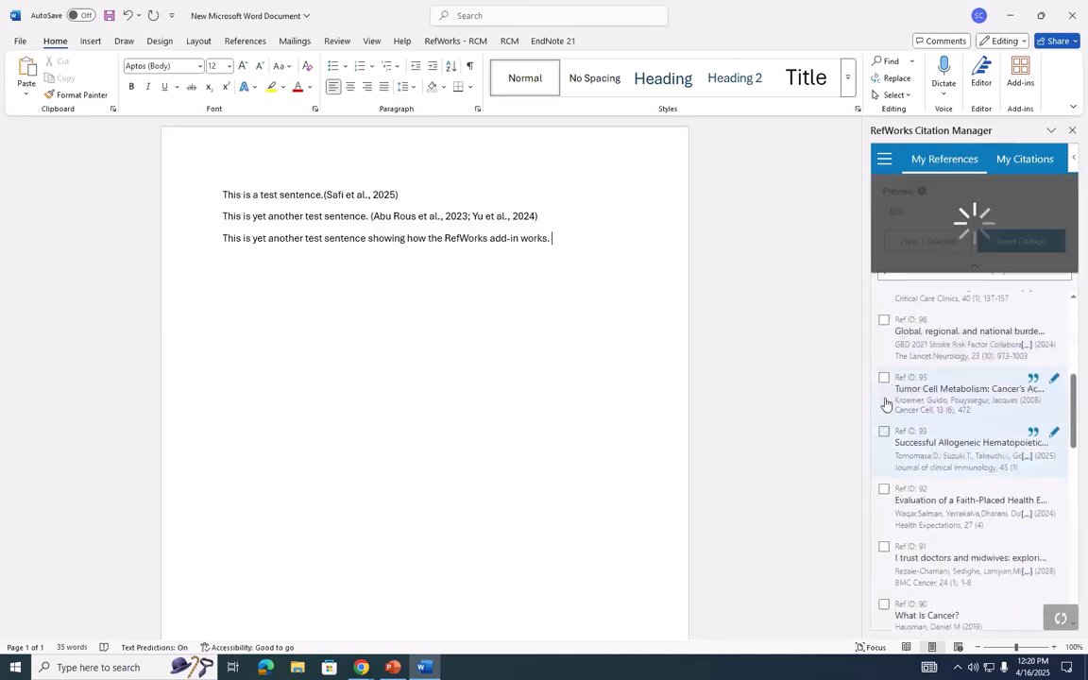
pyautogui.click(884, 417)
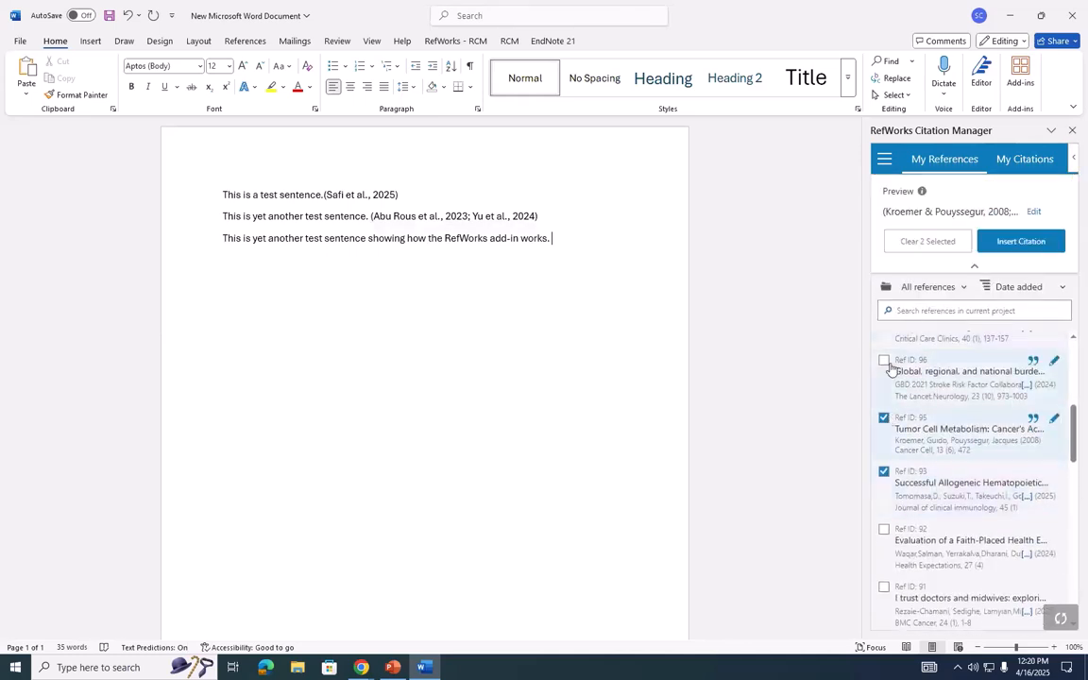
pyautogui.click(998, 247)
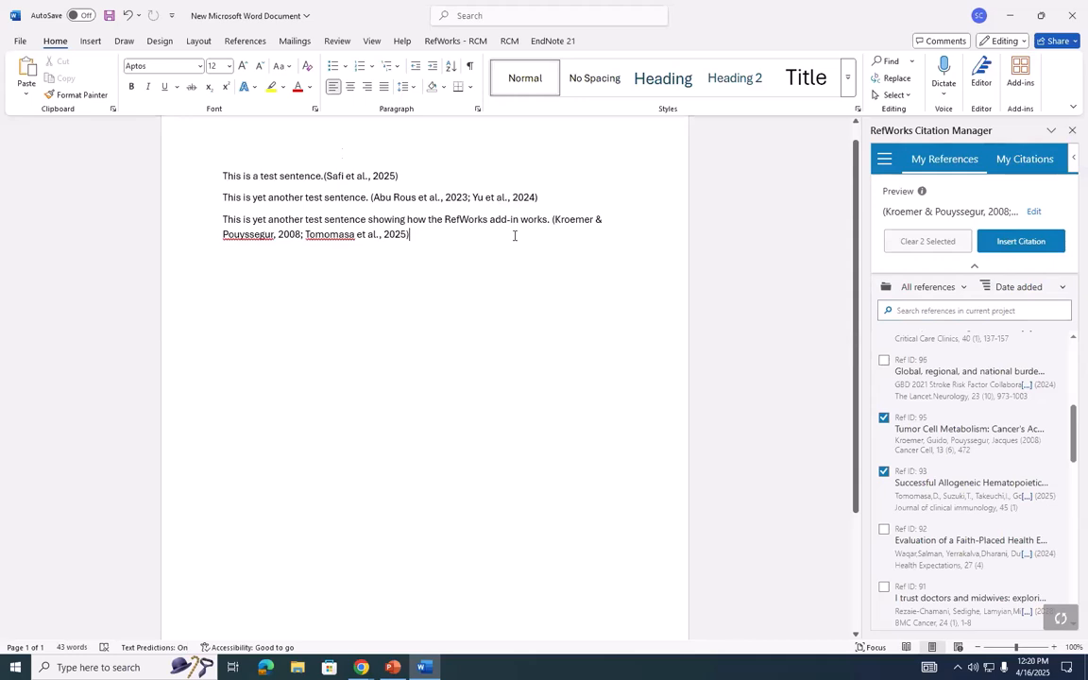
# - Examine the editing options for the citation after the first test sentence
pyautogui.click(332, 177)
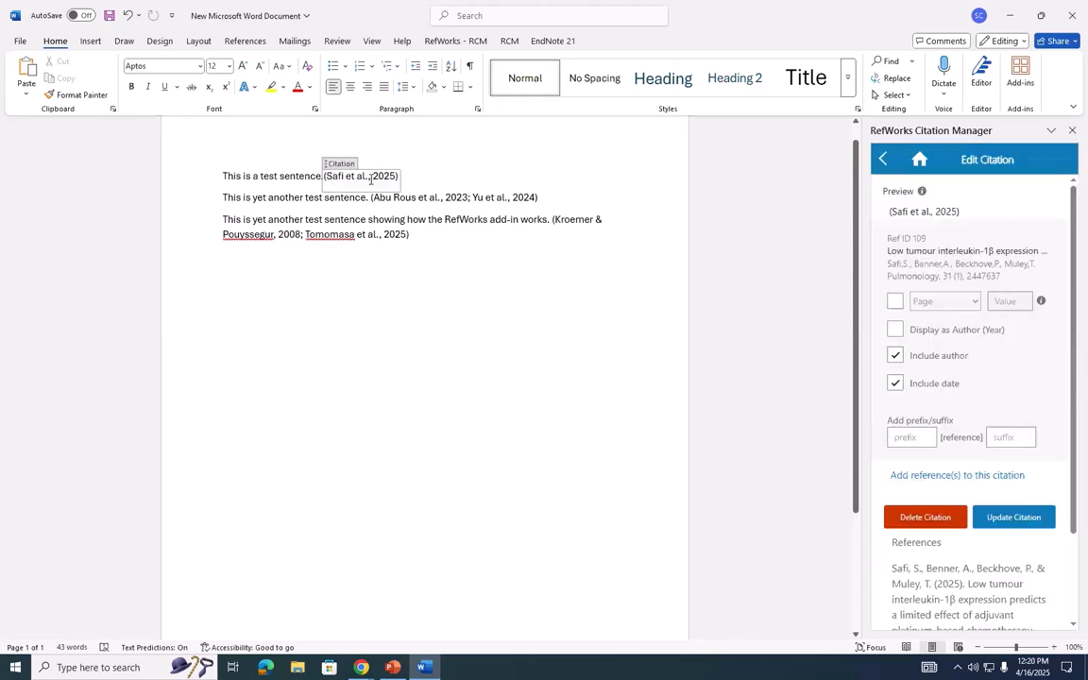
pyautogui.click(318, 176)
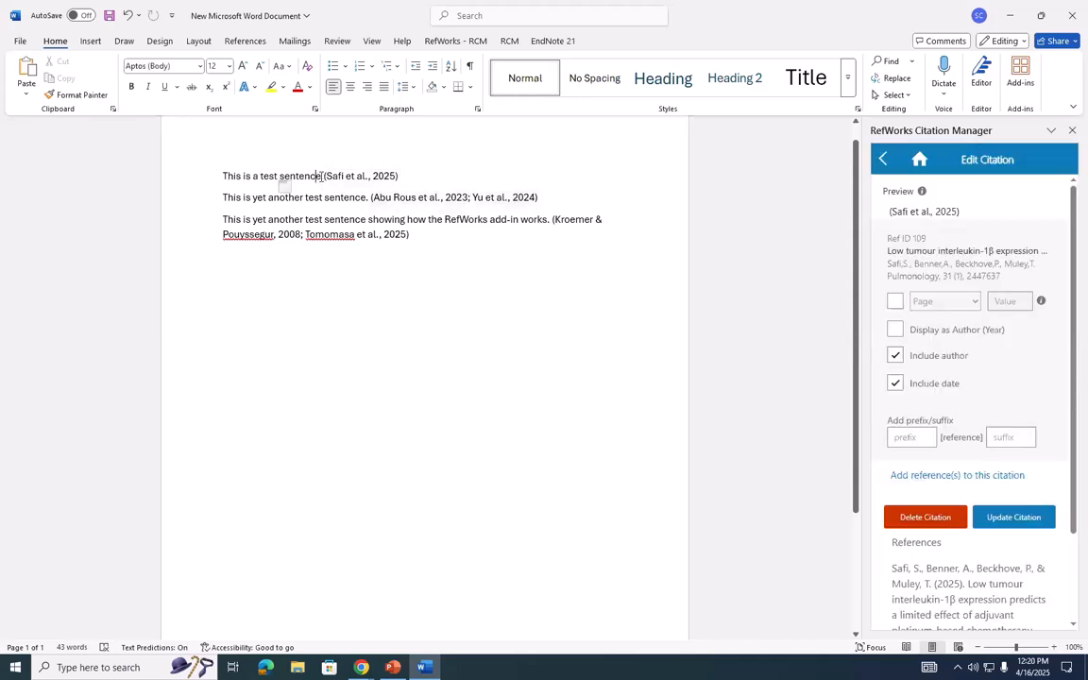
pyautogui.click(361, 178)
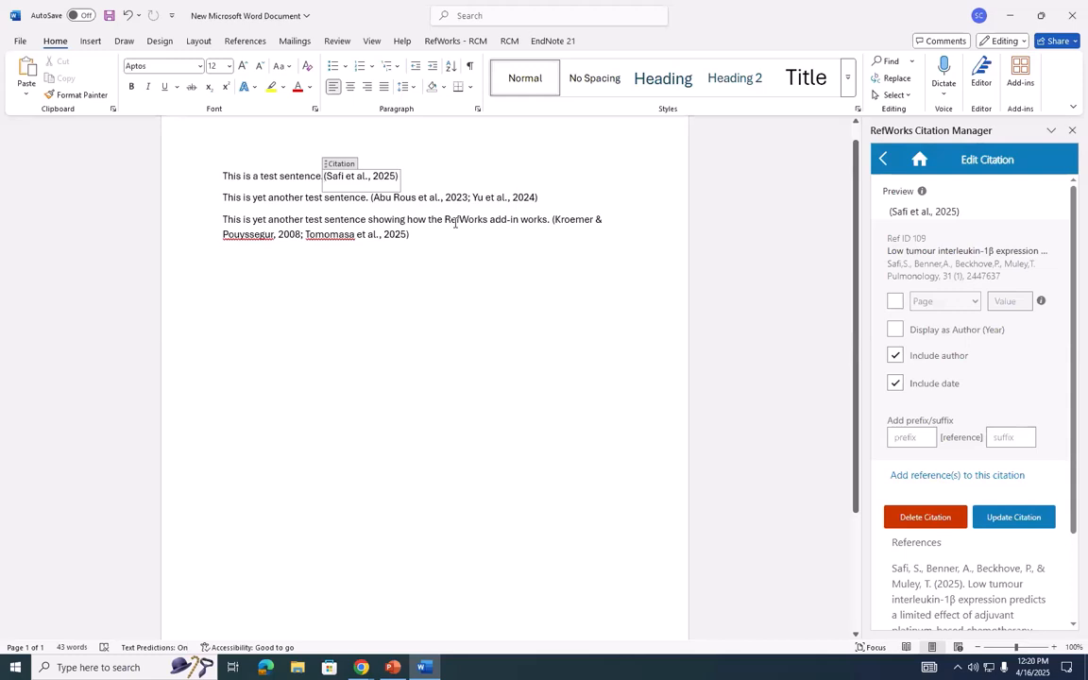
pyautogui.click(449, 231)
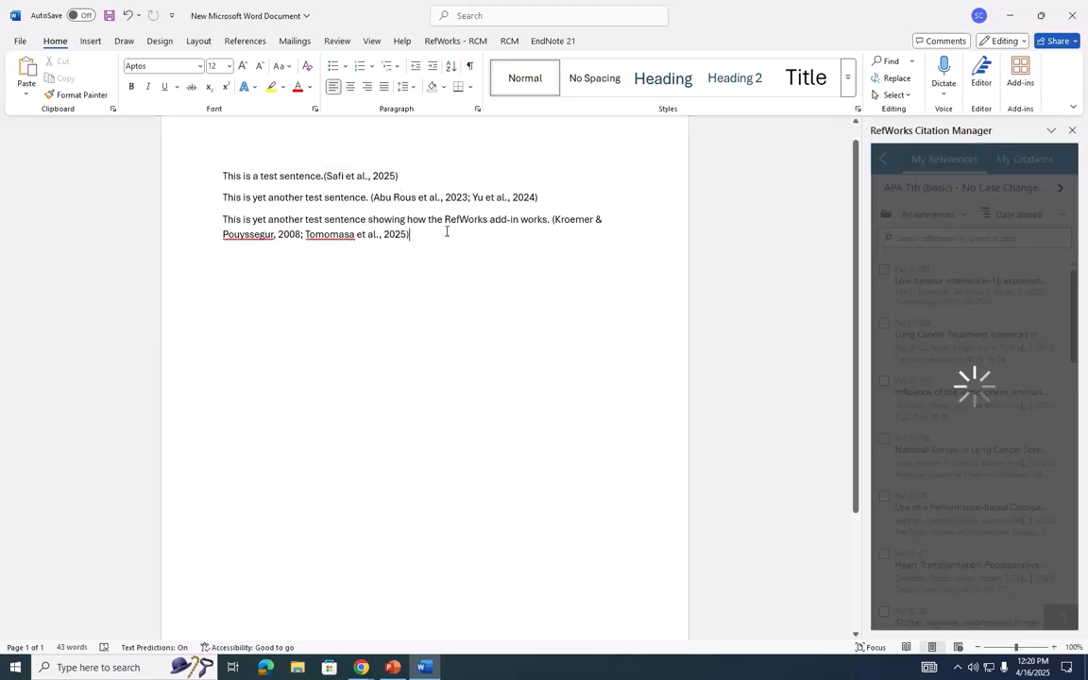
# - Replace the first sentence's citation with one of "Lung Cancer Treatment Advances in 2022"
pyautogui.click(359, 176)
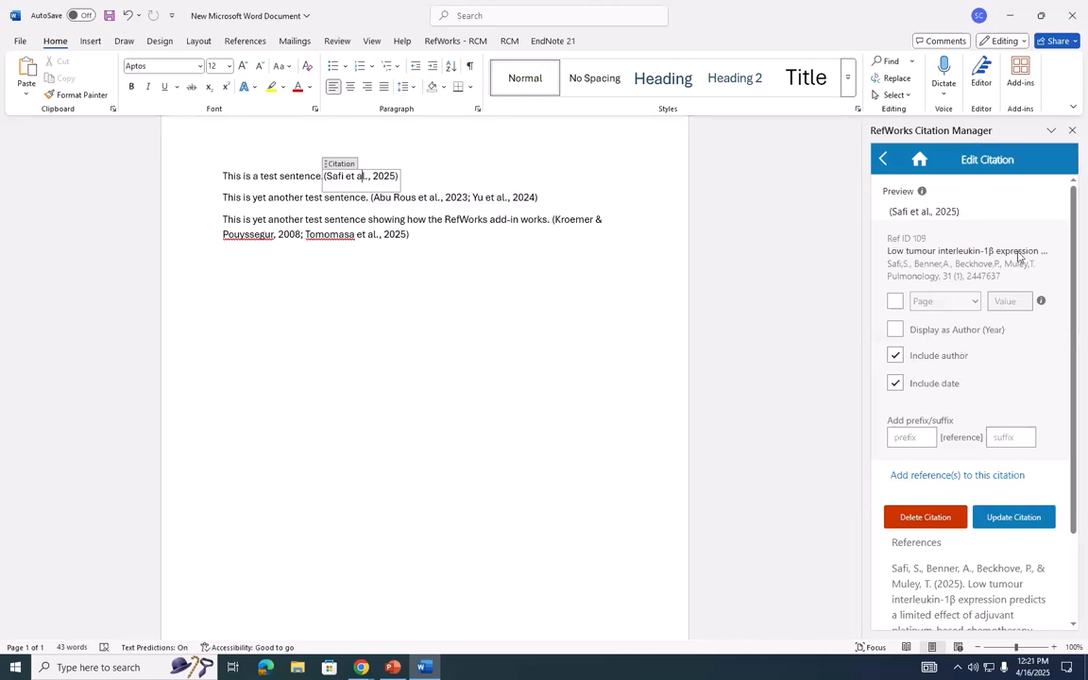
pyautogui.click(924, 517)
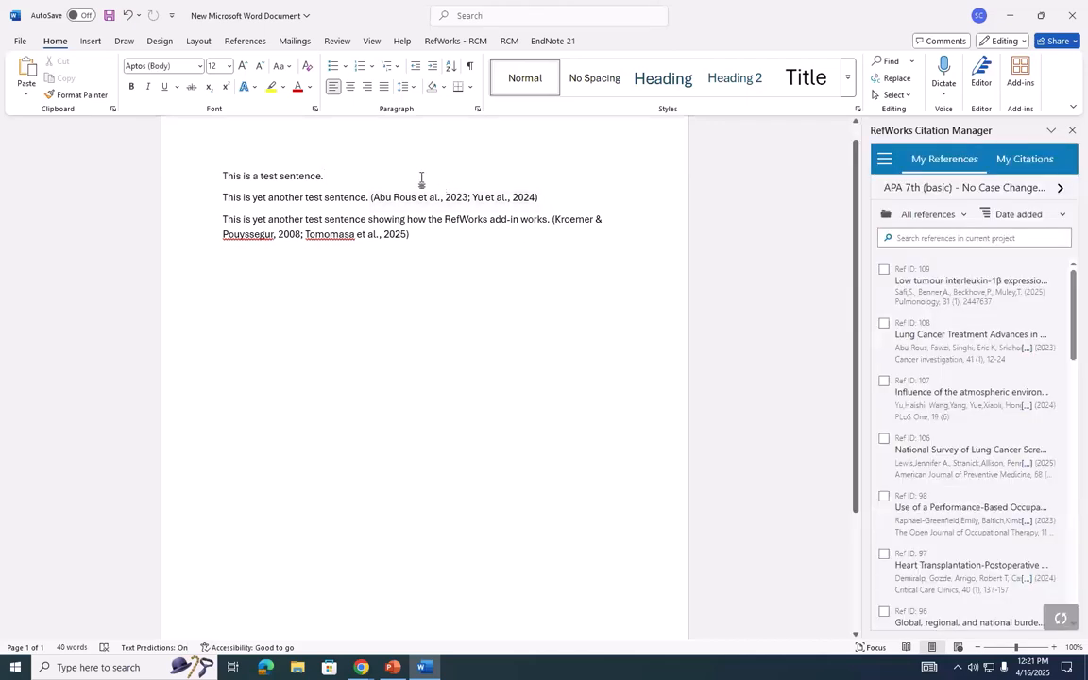
pyautogui.click(883, 323)
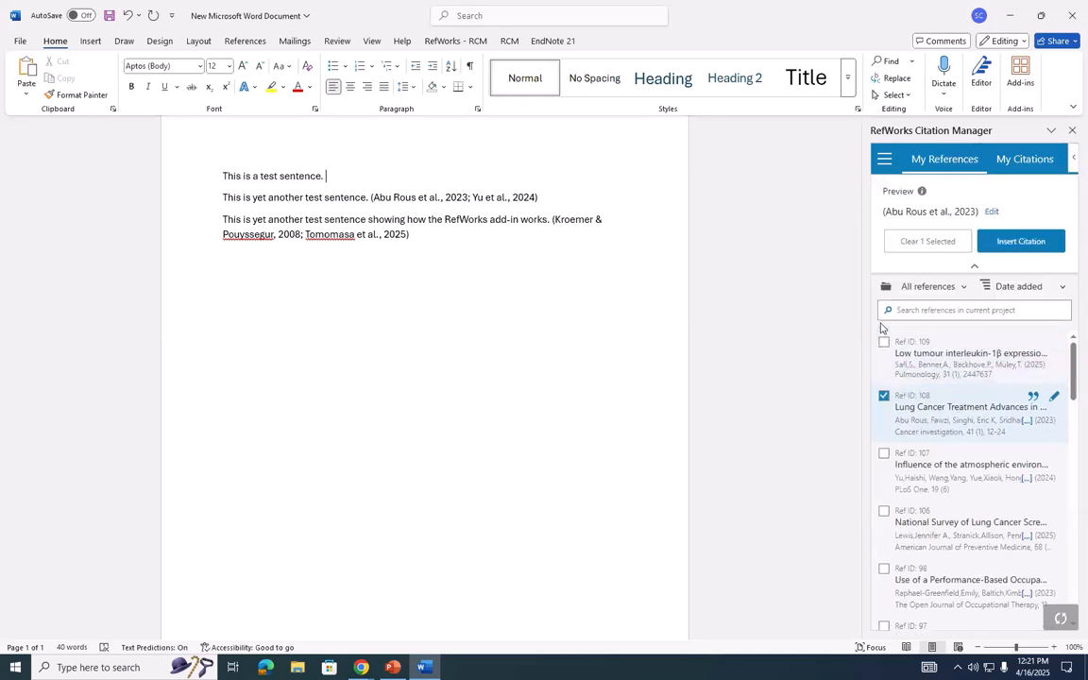
pyautogui.click(1015, 244)
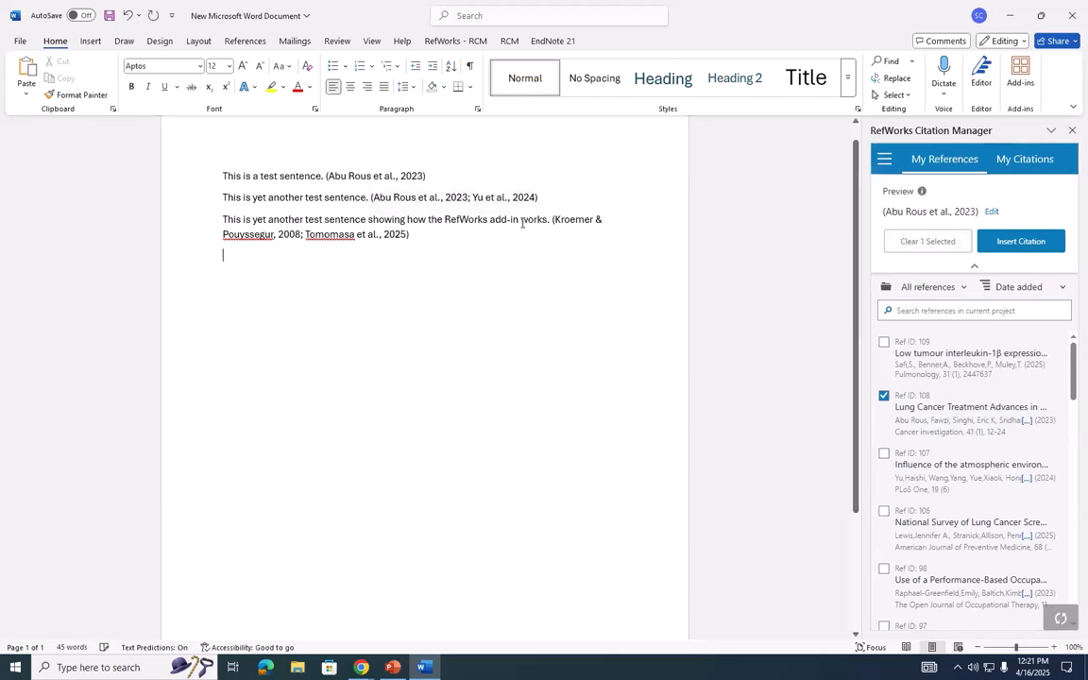
# - Turn on the document's bibliography in the add-in settings and look over the generated reference list and remaining options
pyautogui.click(884, 158)
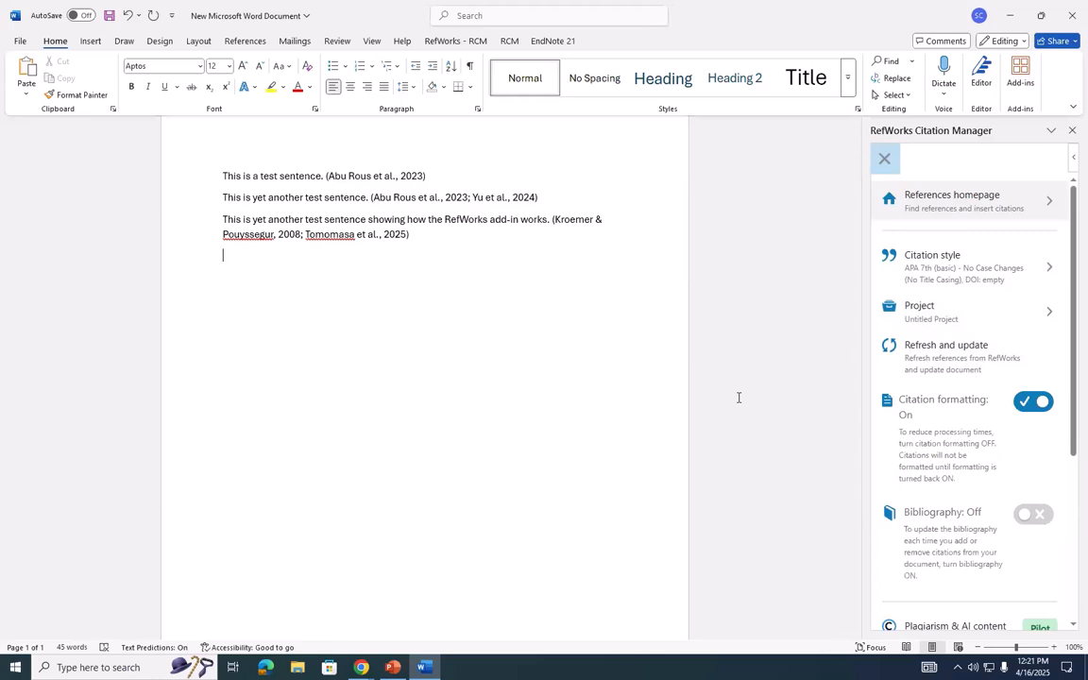
pyautogui.click(1024, 518)
pyautogui.scroll(-2, 413, 283)
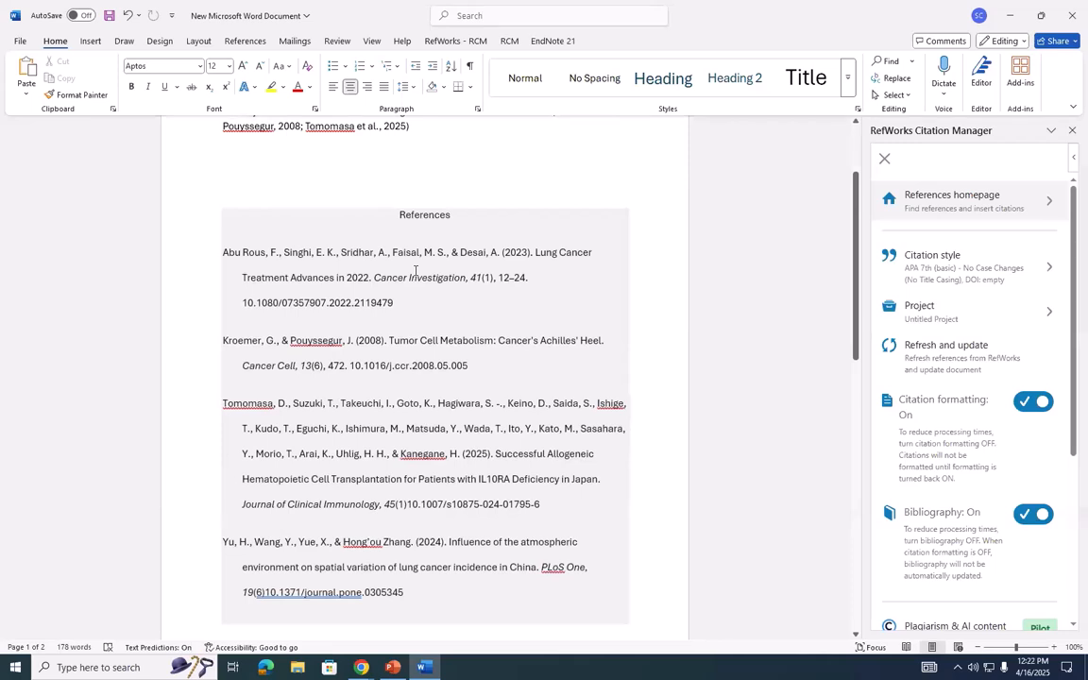
pyautogui.scroll(-1, 450, 284)
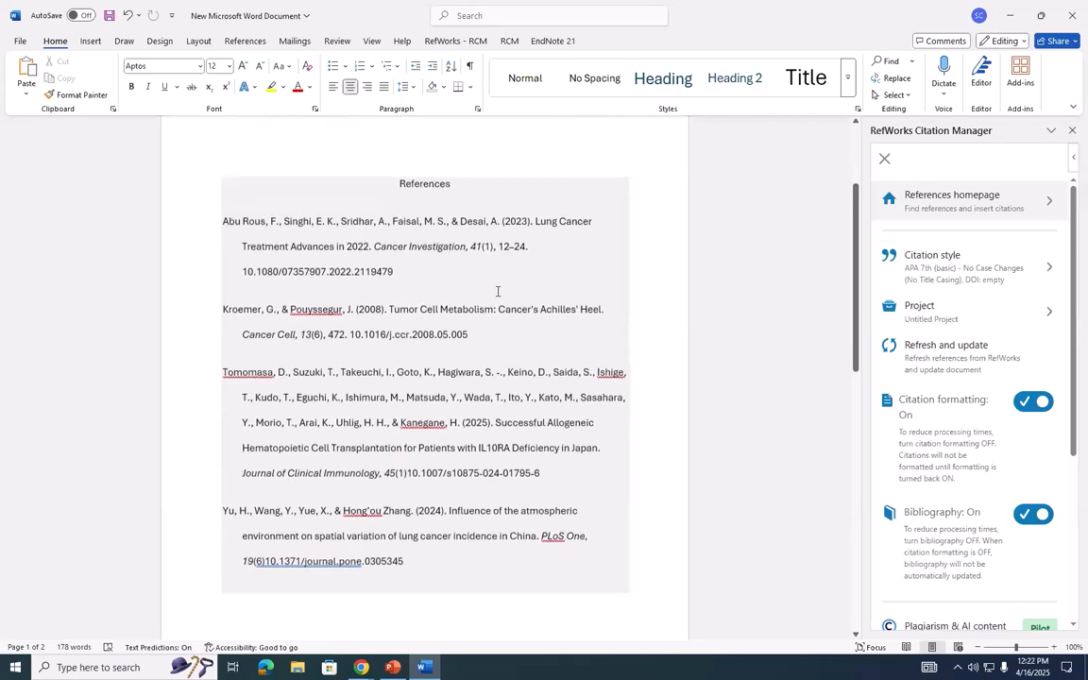
pyautogui.scroll(-4, 925, 340)
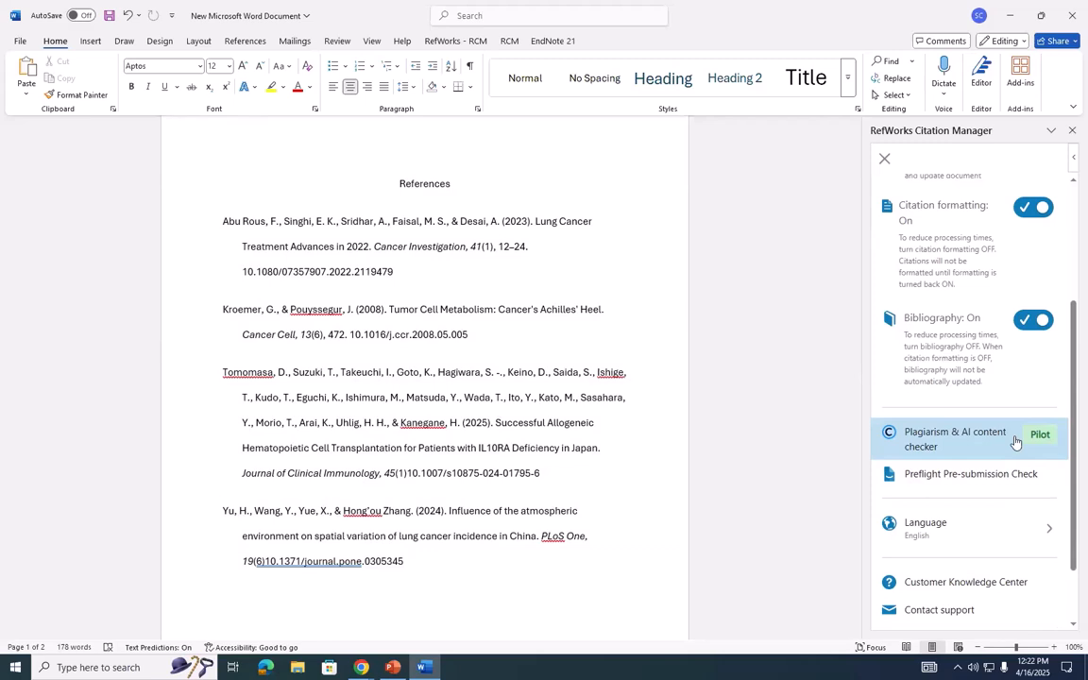
# - Look back over the add-in settings and the cited test sentences, and close the RefWorks Citation Manager pane
pyautogui.scroll(5, 1015, 442)
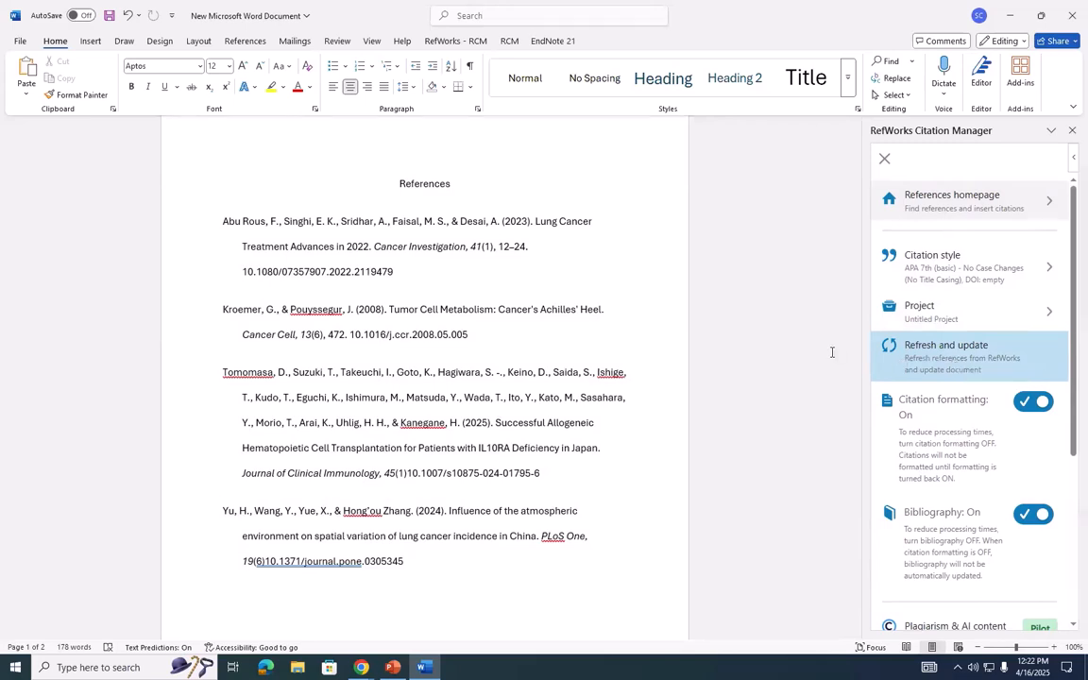
pyautogui.scroll(3, 784, 321)
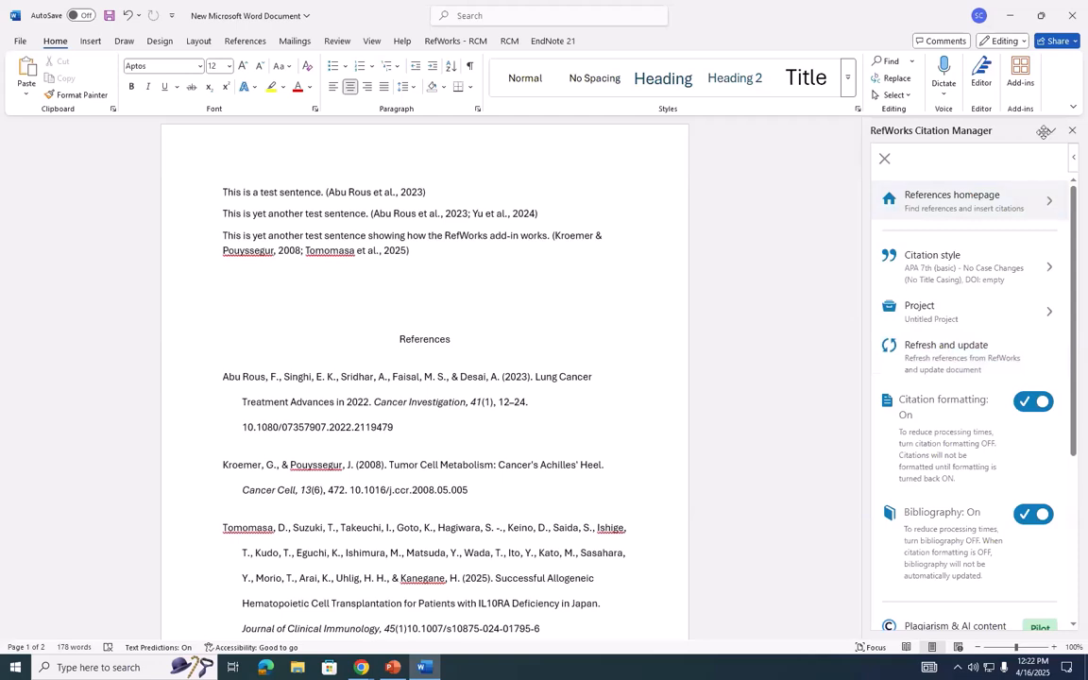
pyautogui.click(1071, 130)
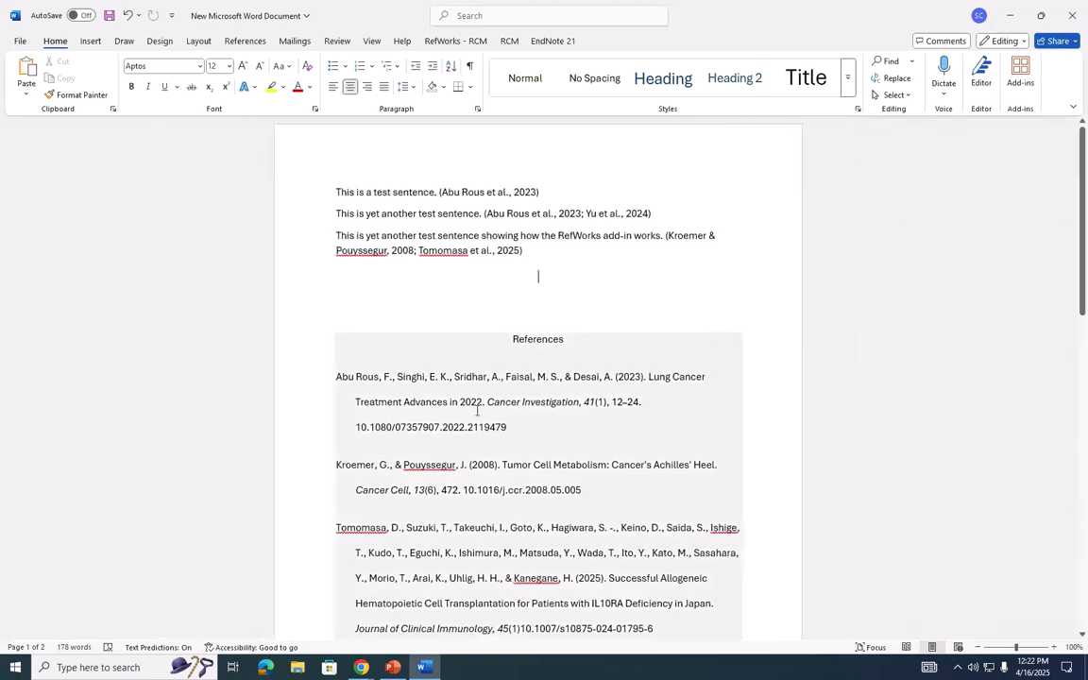
# - Switch to the Refworks 2025 Class presentation in PowerPoint and go to the "Questions?" slide
pyautogui.moveTo(359, 667)
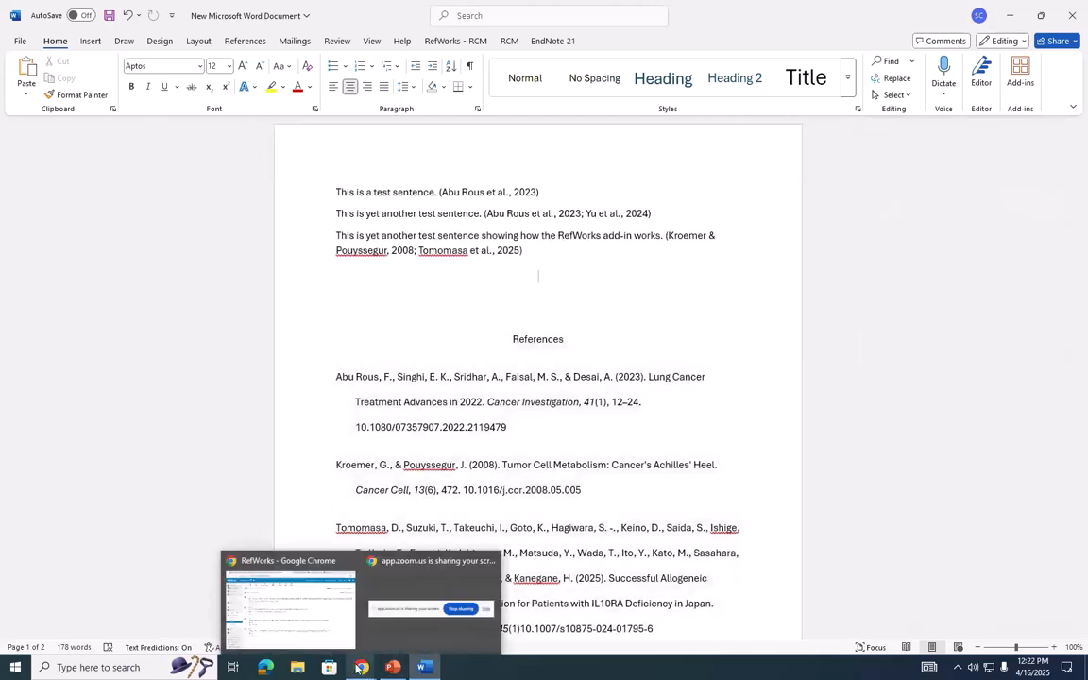
pyautogui.moveTo(356, 642)
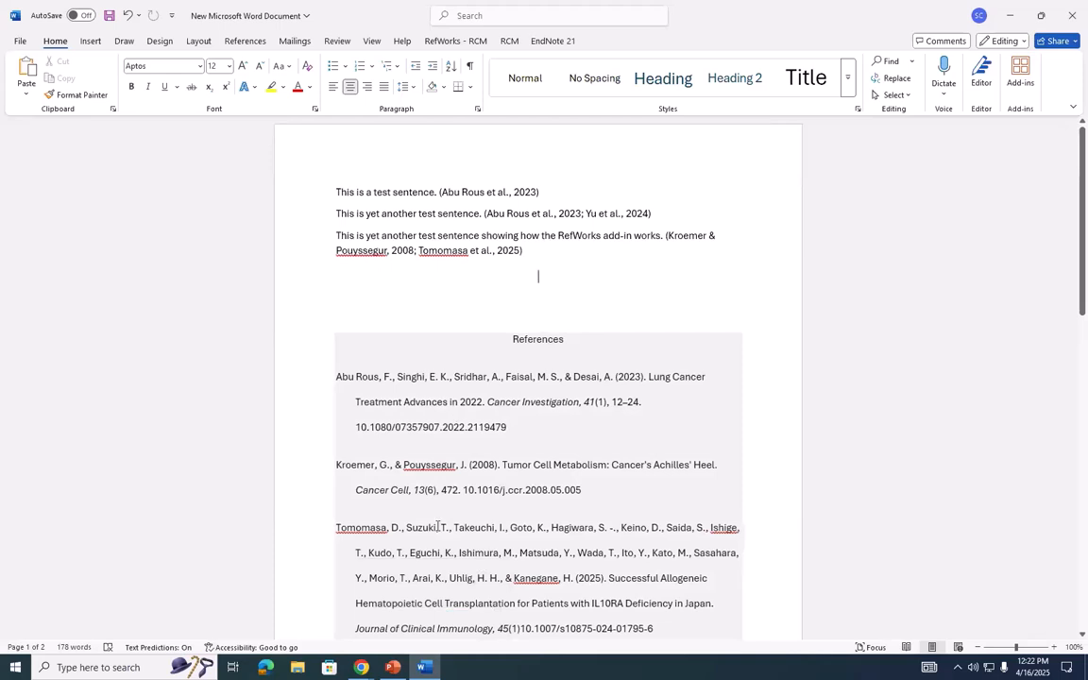
pyautogui.click(369, 668)
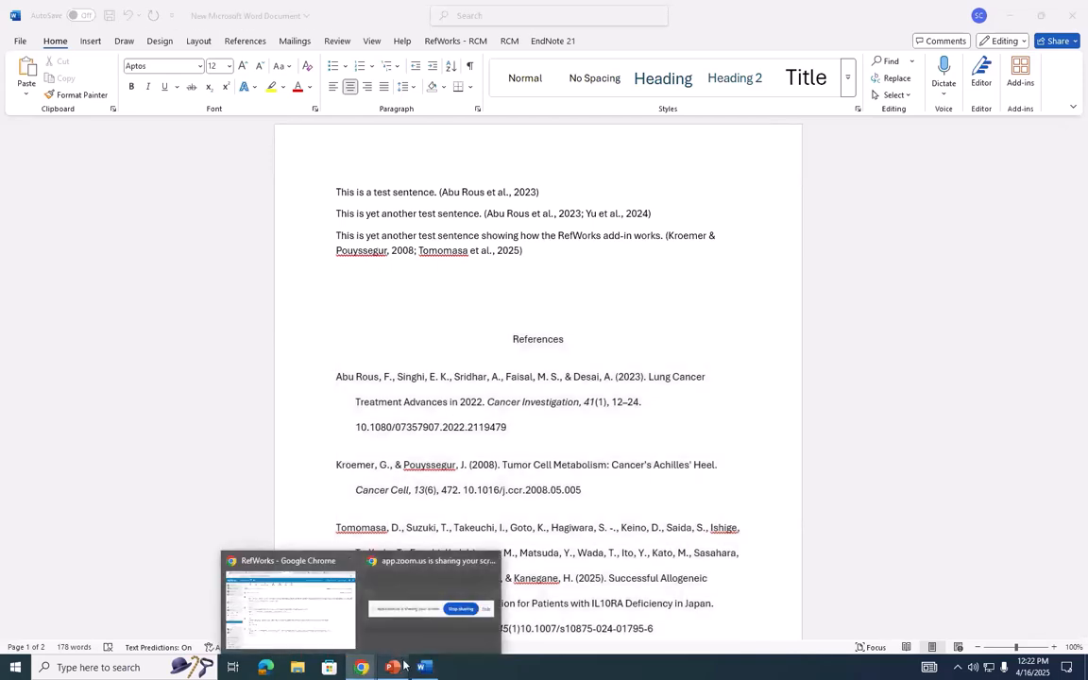
pyautogui.click(392, 667)
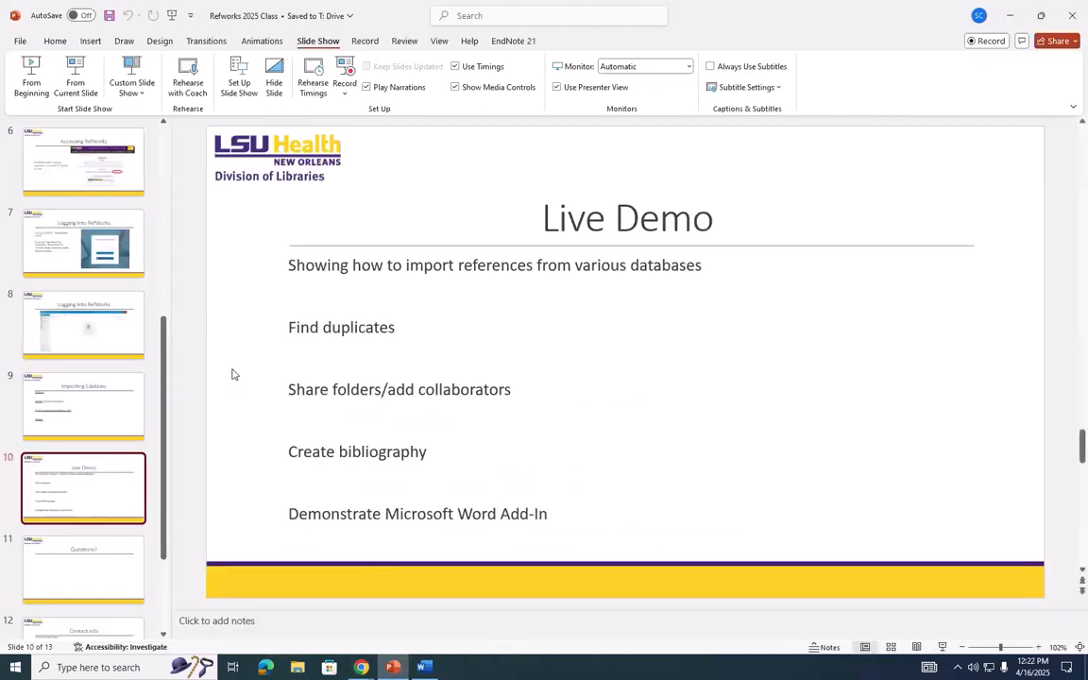
pyautogui.click(129, 571)
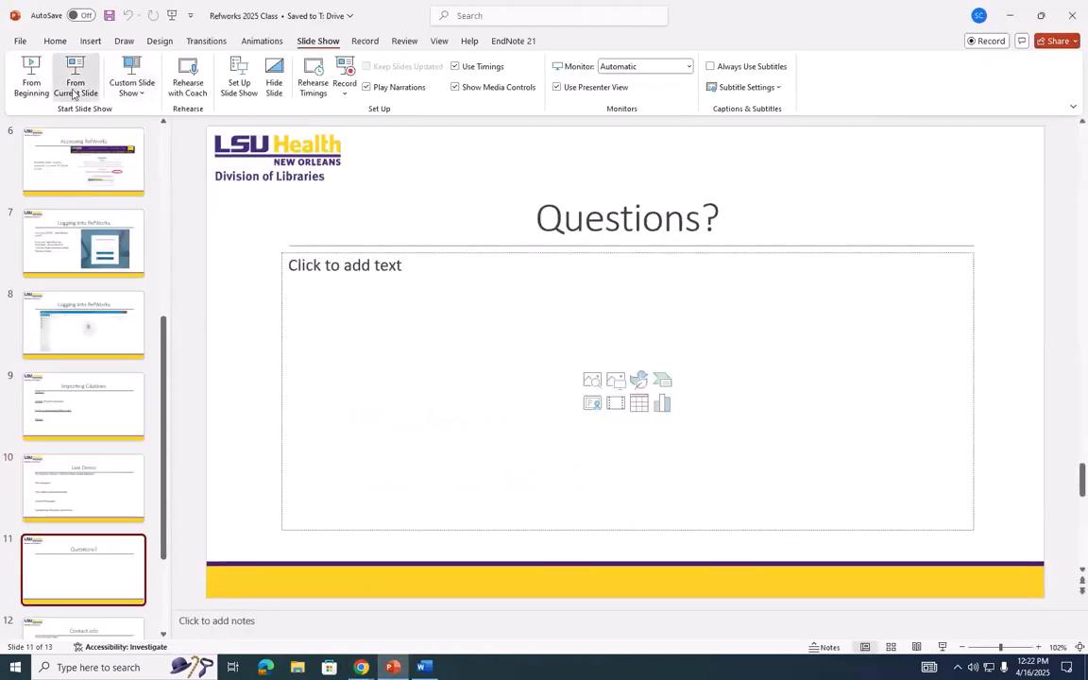